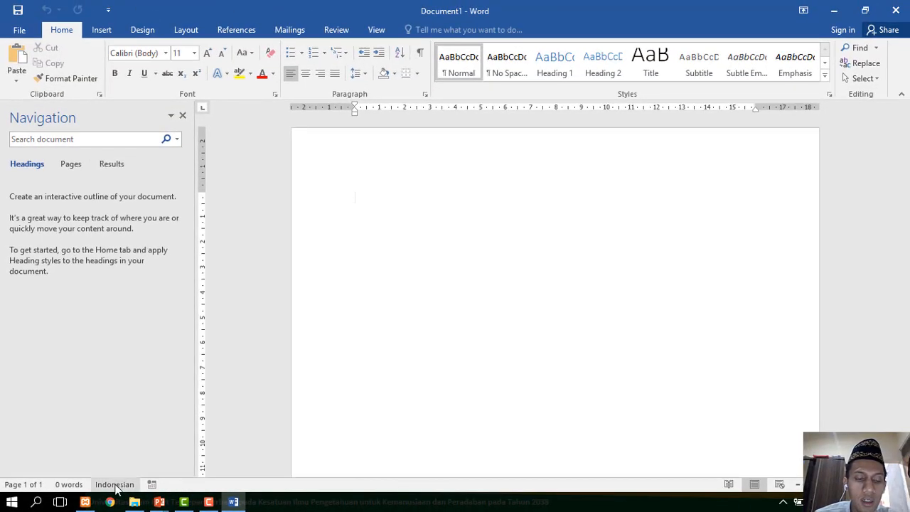
Set the blank document's proofing language to Afrikaans.
left_click(114, 484)
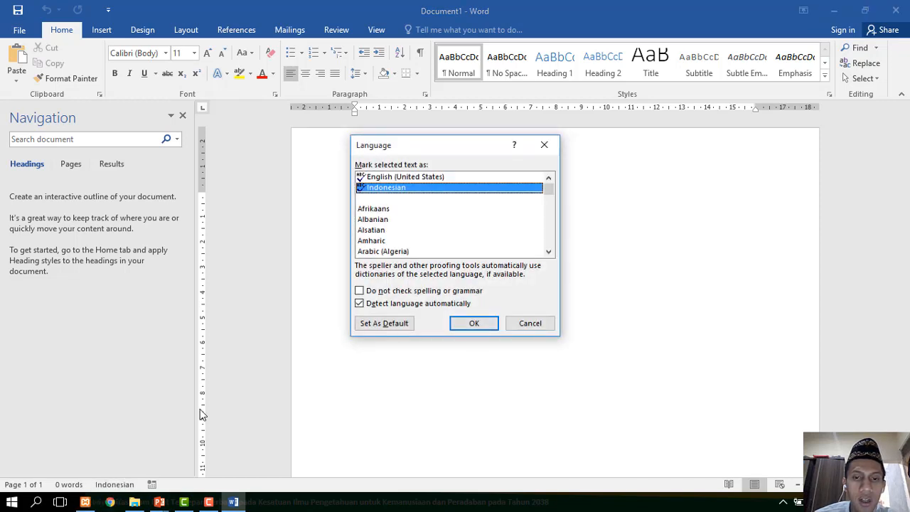
left_click(367, 181)
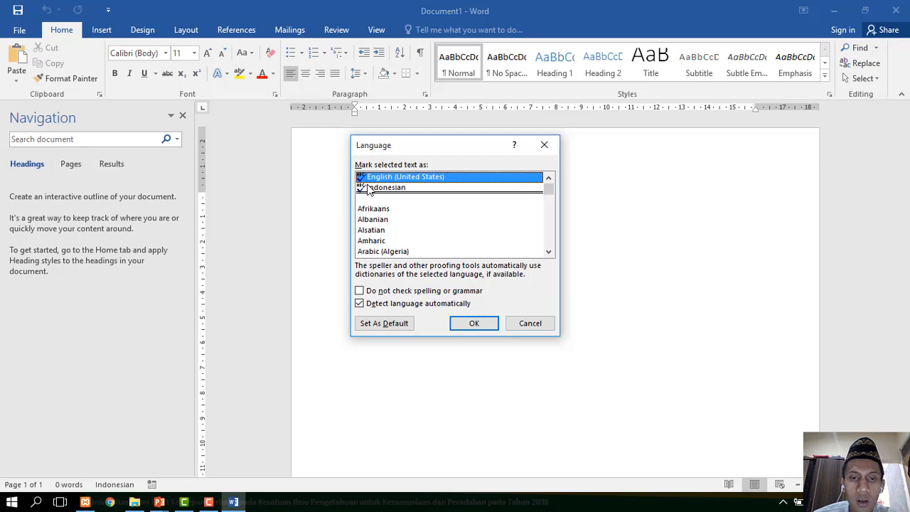
left_click(369, 189)
left_click(373, 181)
left_click(376, 188)
left_click(369, 179)
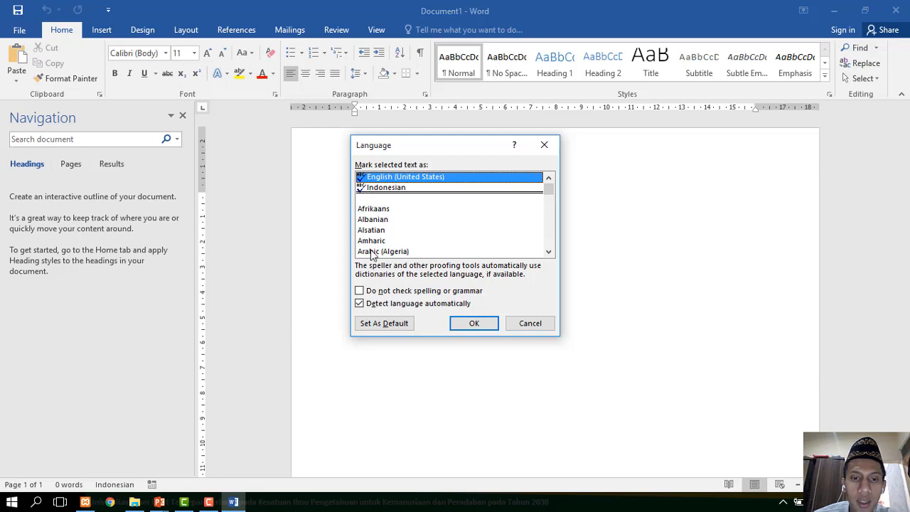
scroll(372, 254, "down", 1)
scroll(373, 253, "up", 1)
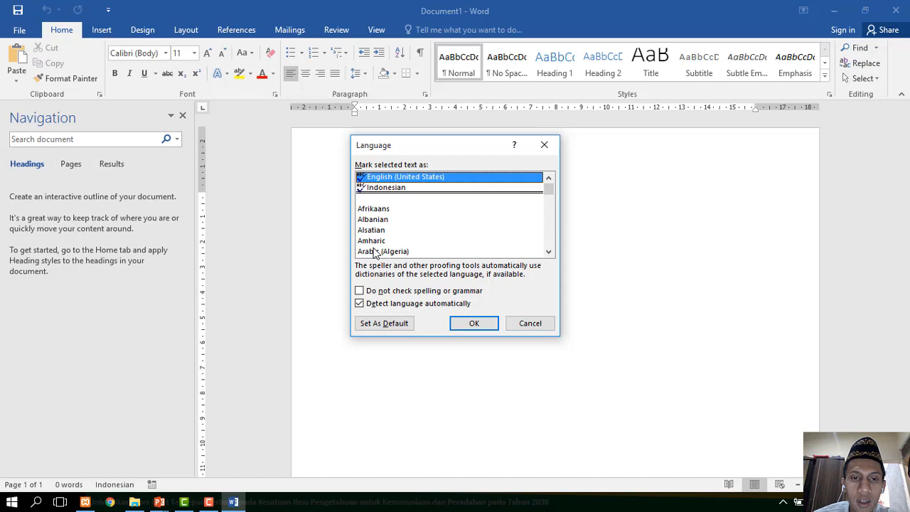
left_click(377, 210)
double_click(377, 211)
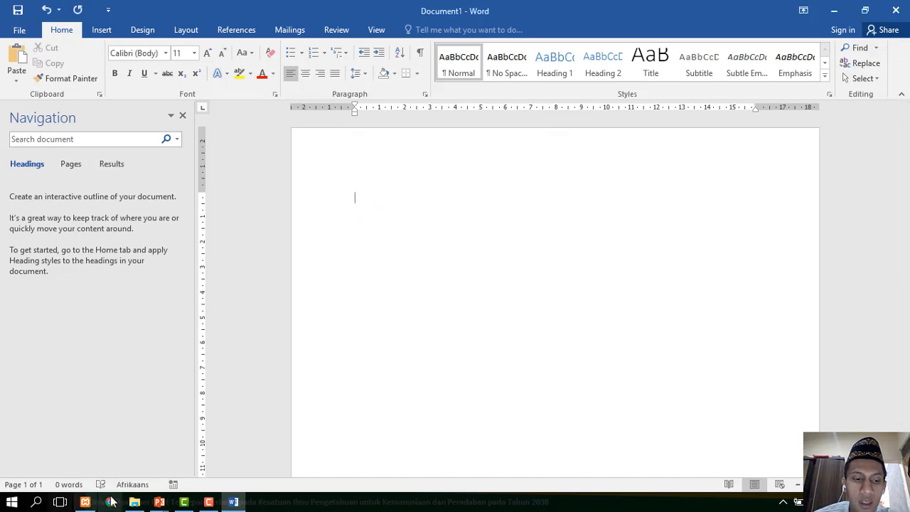
Set the blank document's proofing language to English (United States).
left_click(132, 485)
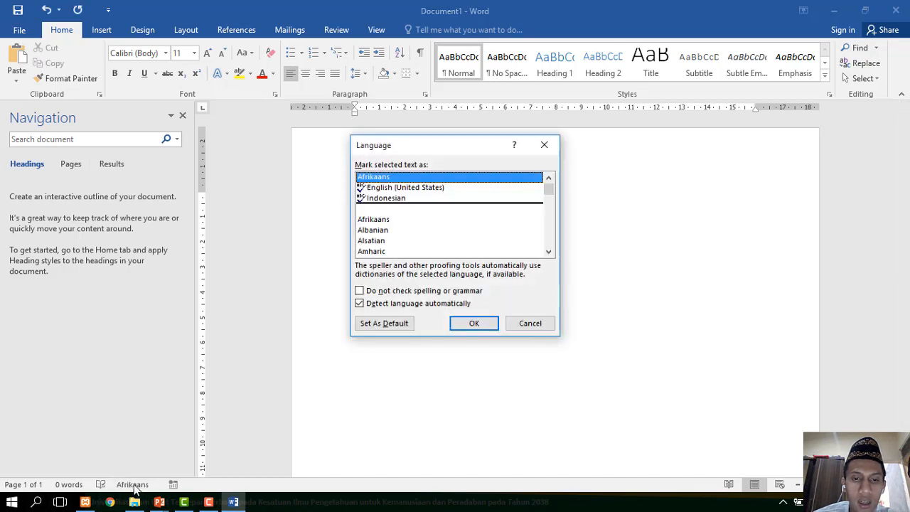
left_click(378, 187)
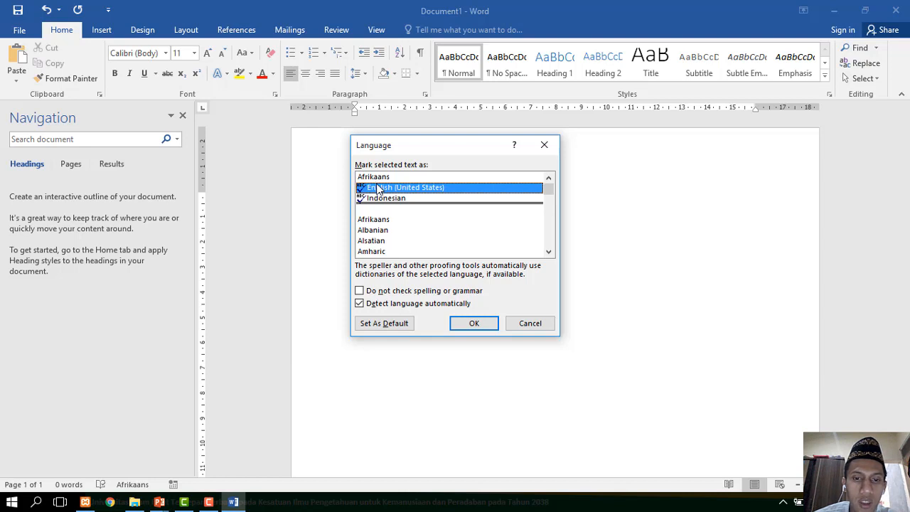
double_click(376, 187)
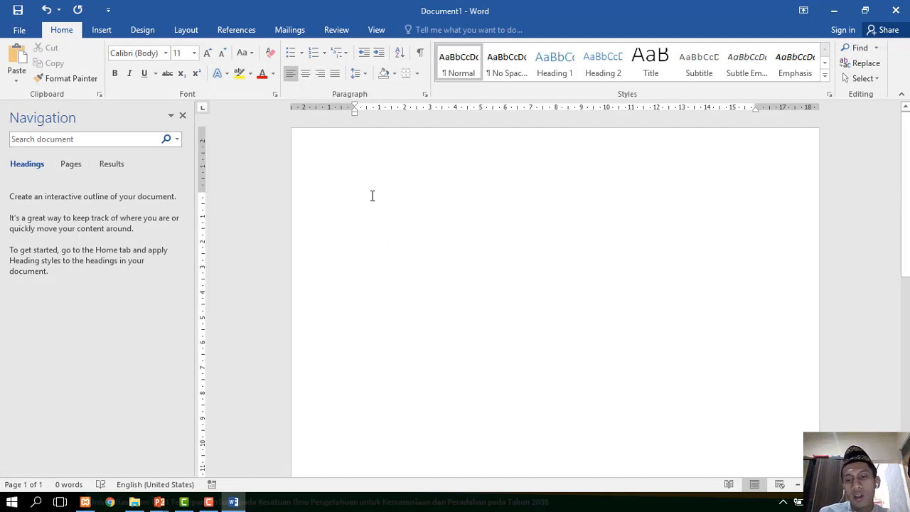
Enter the text "Hello word" on the first line of the document.
type("he")
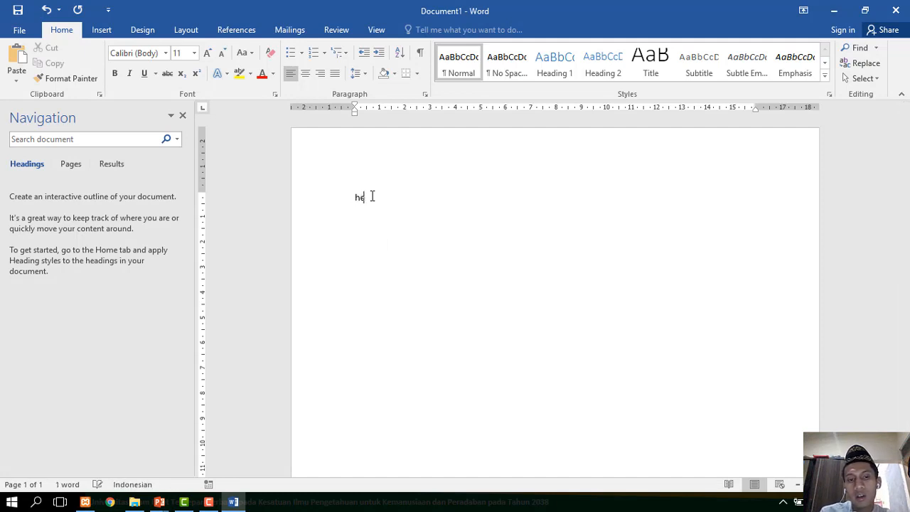
type("llo ")
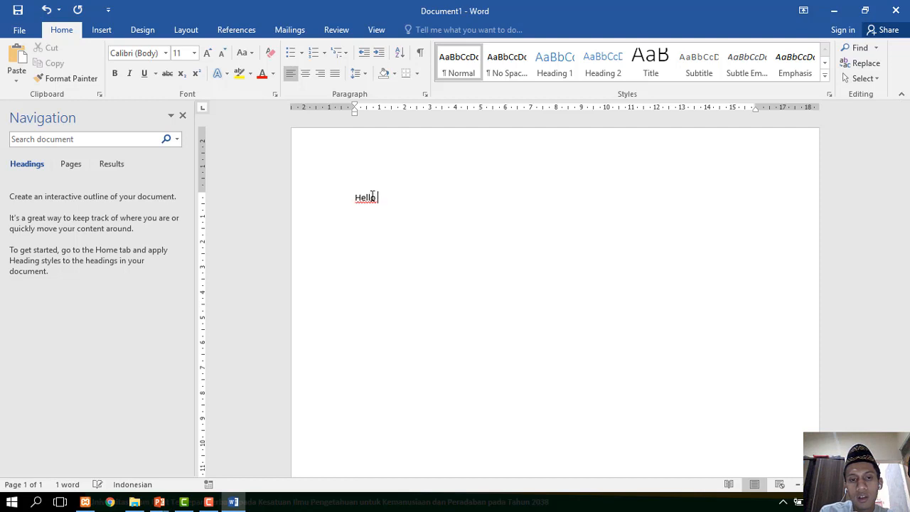
type("word")
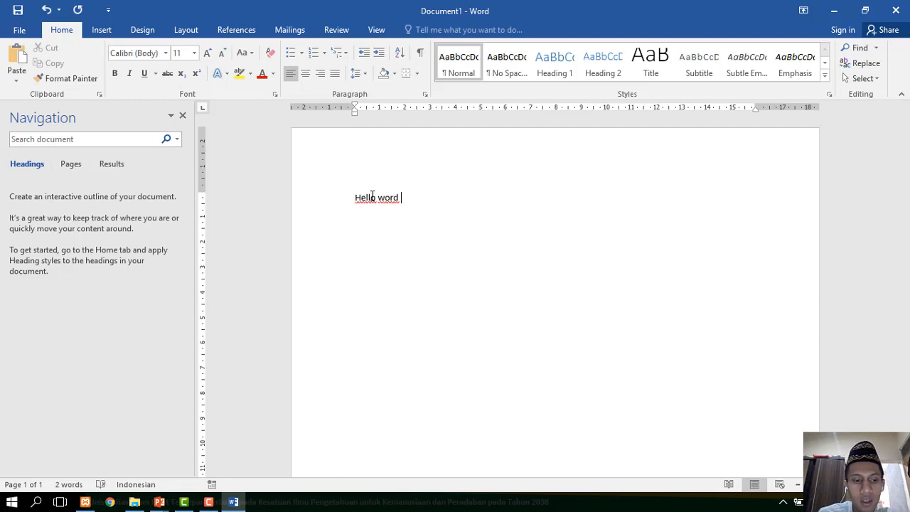
Mark the whole text "Hello word" as English (United States) for proofing.
left_click_drag(414, 197, 360, 207)
left_click(163, 485)
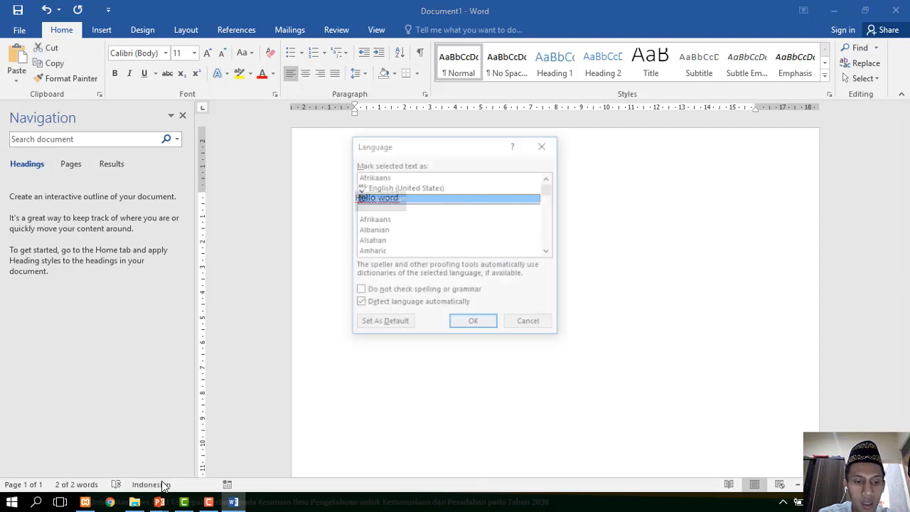
left_click(413, 189)
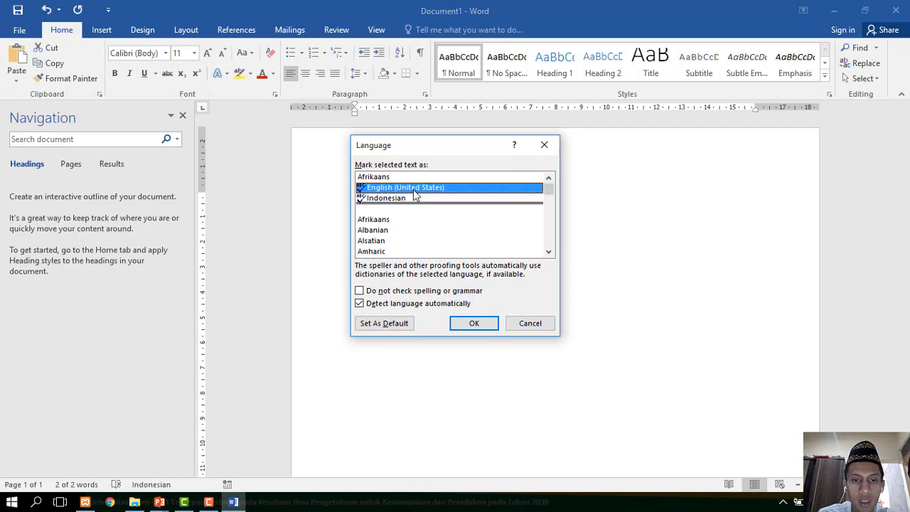
left_click(475, 323)
left_click(395, 219)
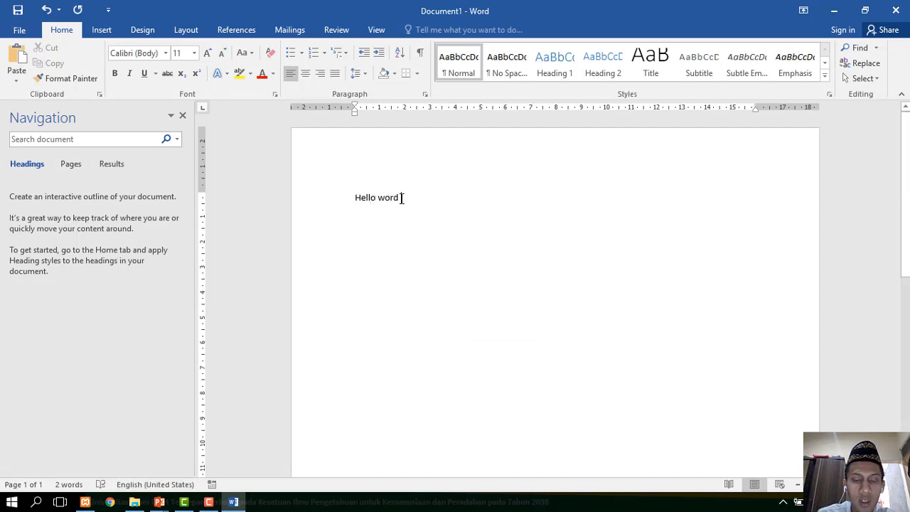
Insert an extra "o" into "word" to test the spell check, and undo that insertion.
left_click(388, 197)
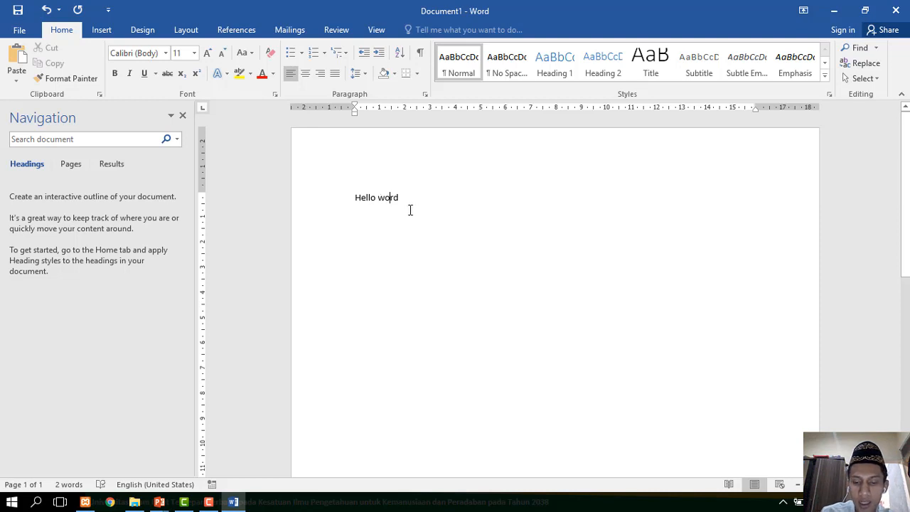
type("o")
left_click(410, 198)
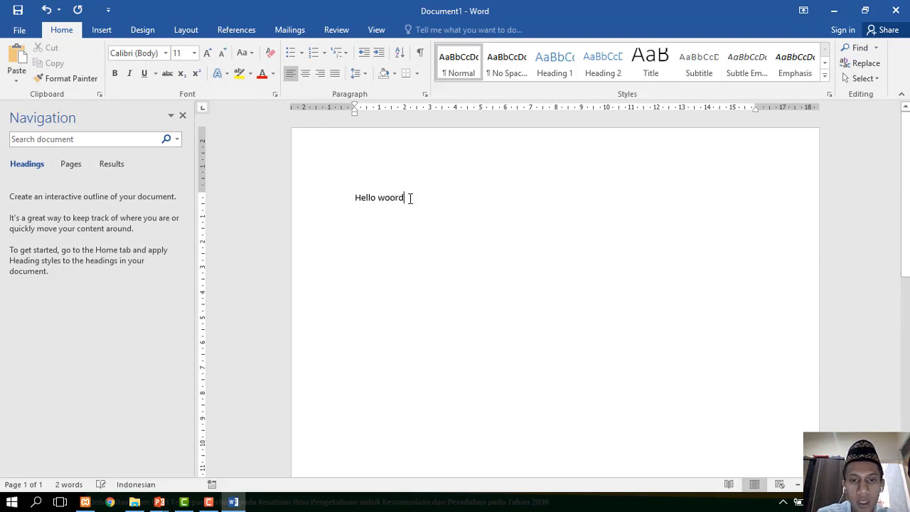
key("ctrl+z")
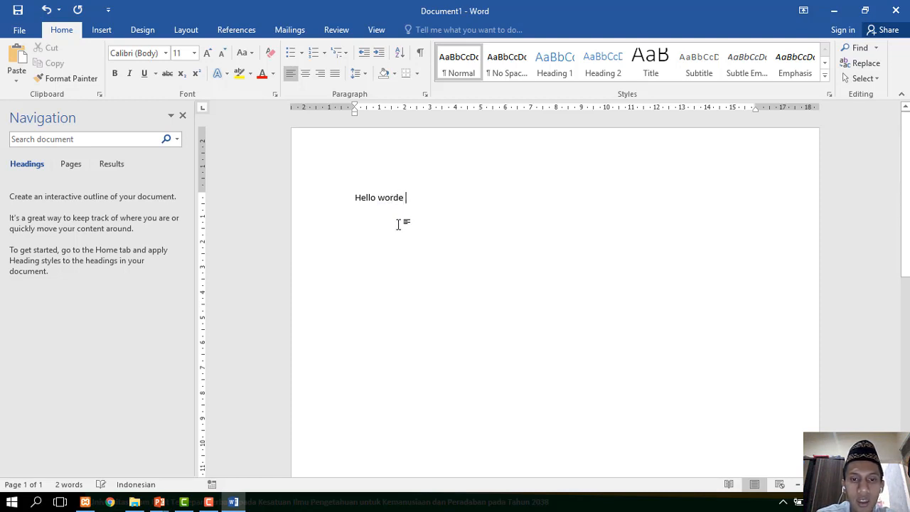
Extend the second word to "wordee" with a separate "e" after it, and check the word's proofing language.
right_click(398, 199)
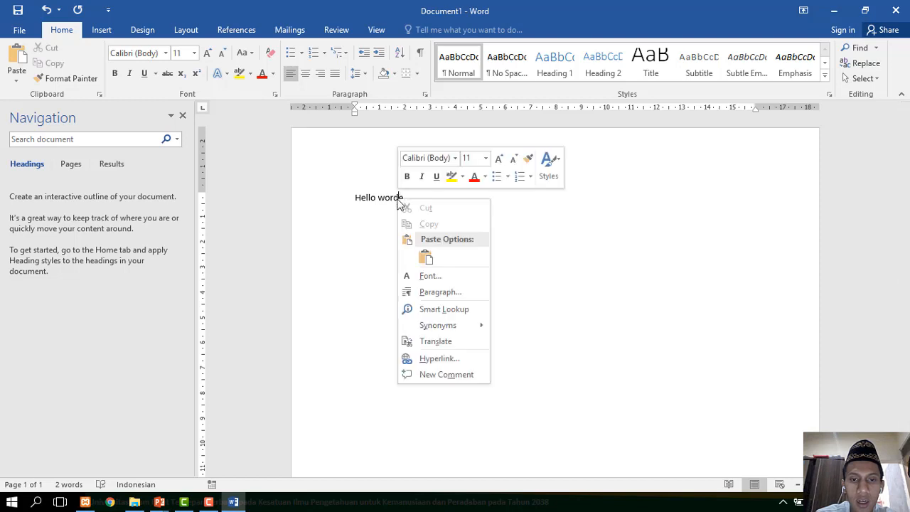
left_click(390, 202)
left_click(410, 199)
type("e")
left_click(404, 202)
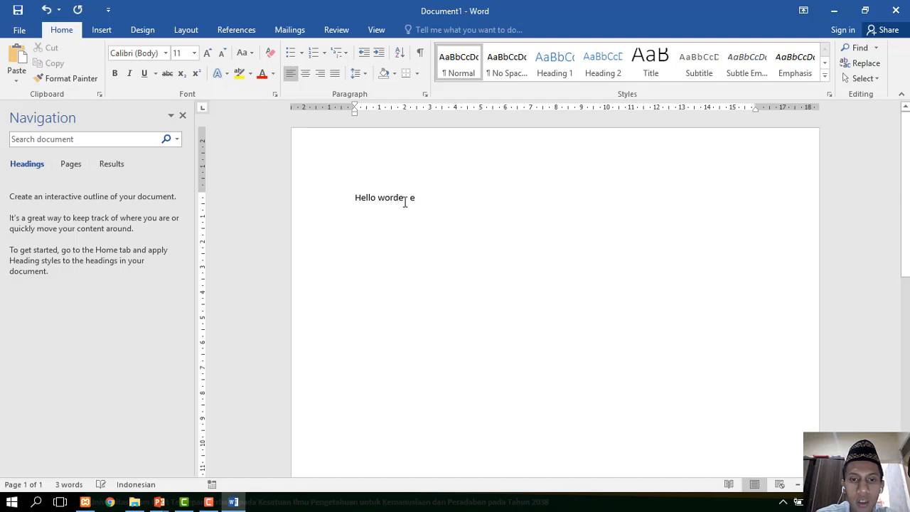
type("e")
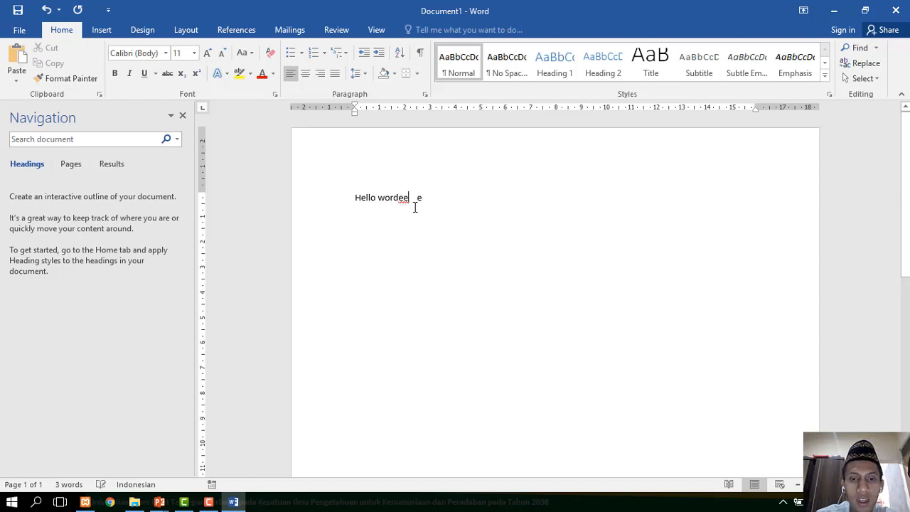
left_click_drag(411, 199, 379, 203)
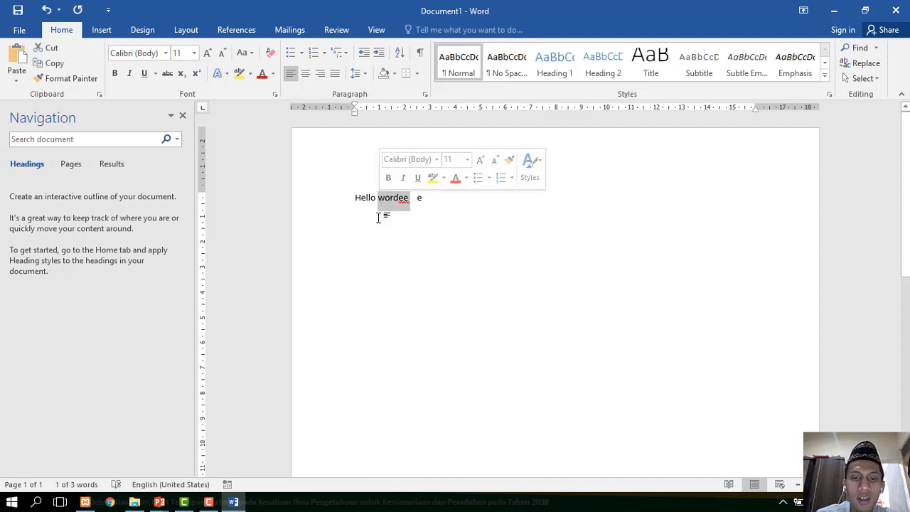
left_click(381, 221)
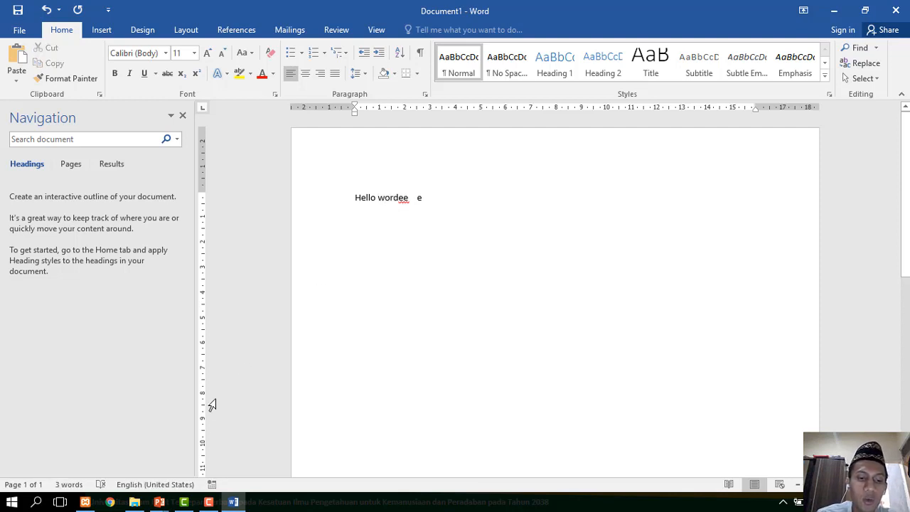
Remove Afrikaans from the editing languages in the Word language preferences.
left_click(19, 29)
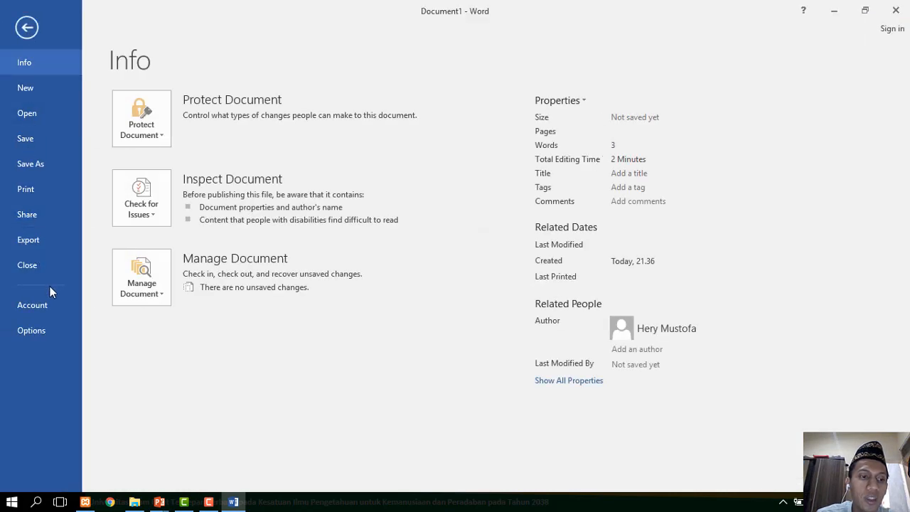
left_click(48, 328)
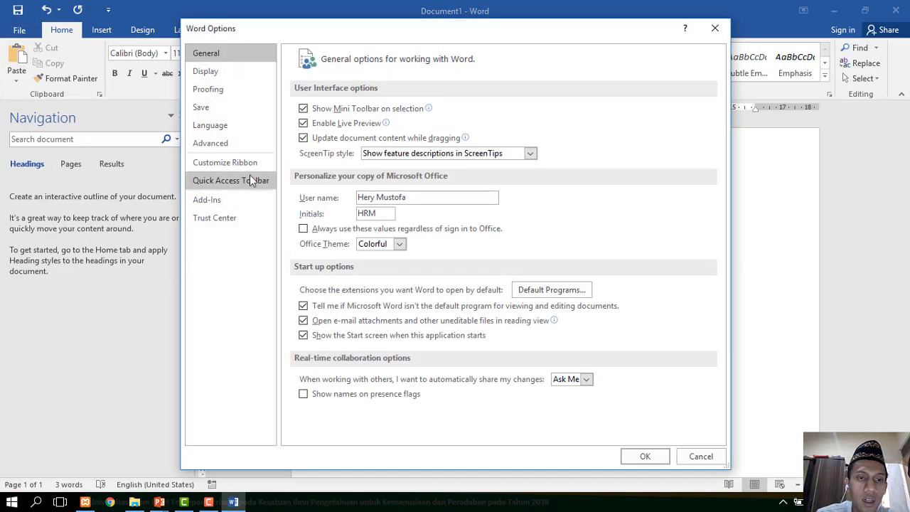
left_click(235, 133)
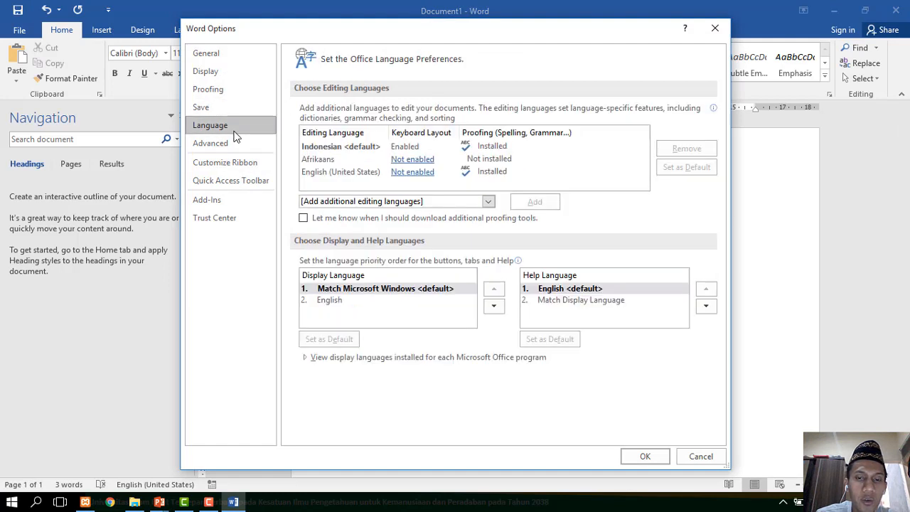
left_click(338, 161)
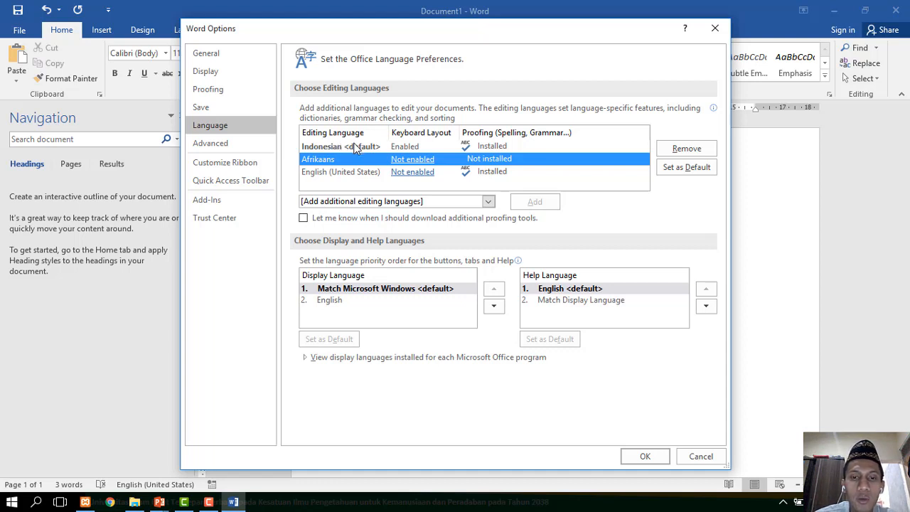
left_click(687, 151)
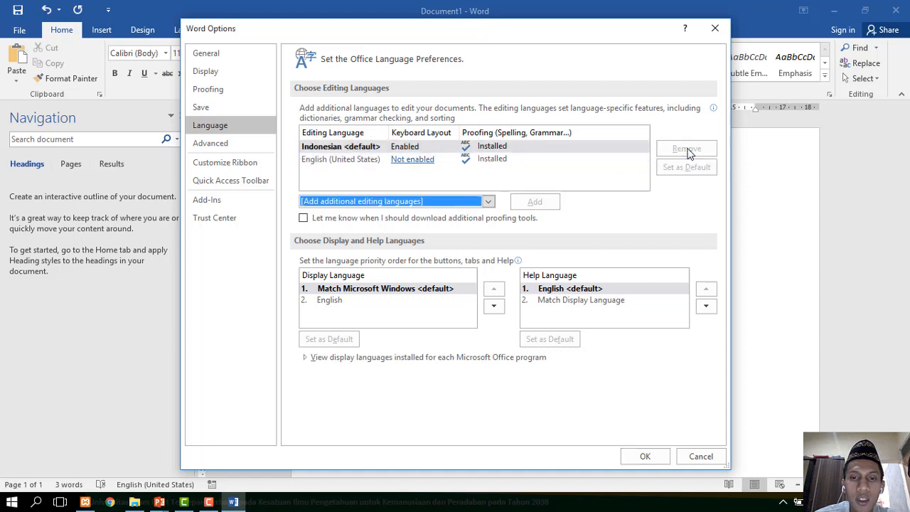
Compare the keyboard layout and proofing status of the Indonesian and English (United States) editing languages.
left_click(534, 161)
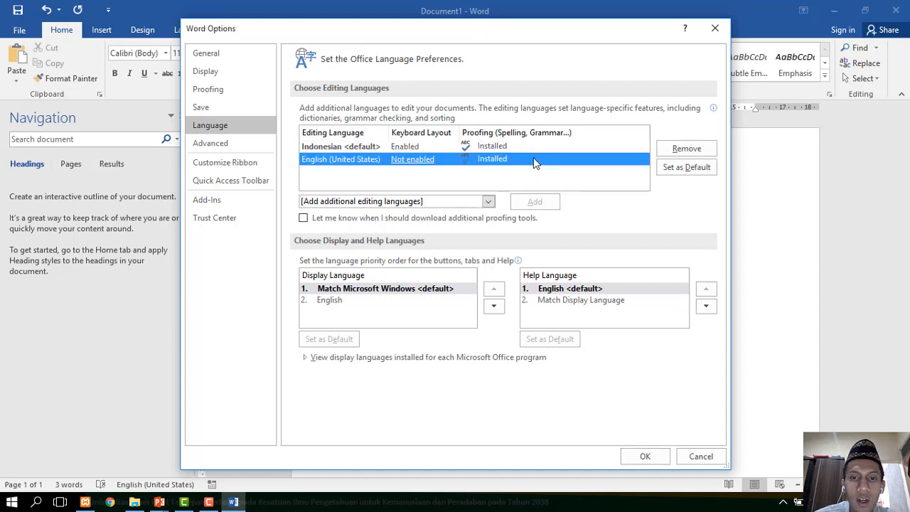
left_click(531, 147)
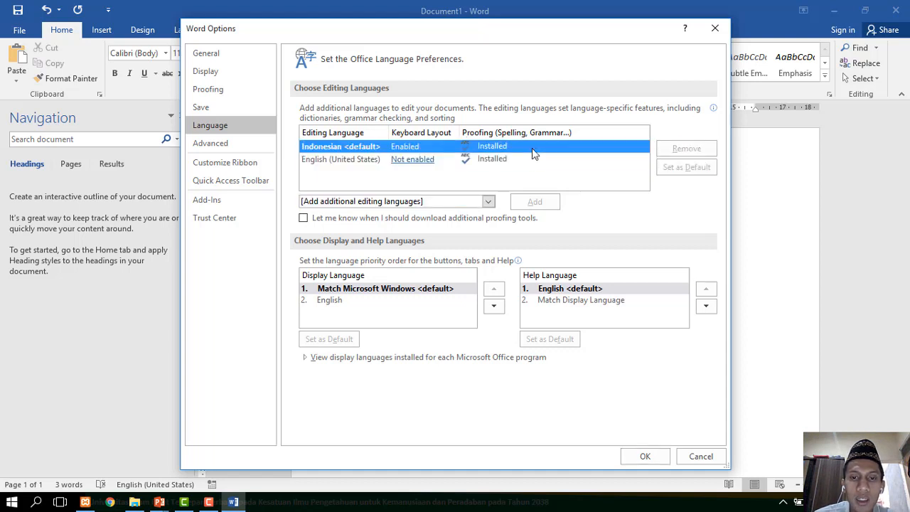
left_click(474, 160)
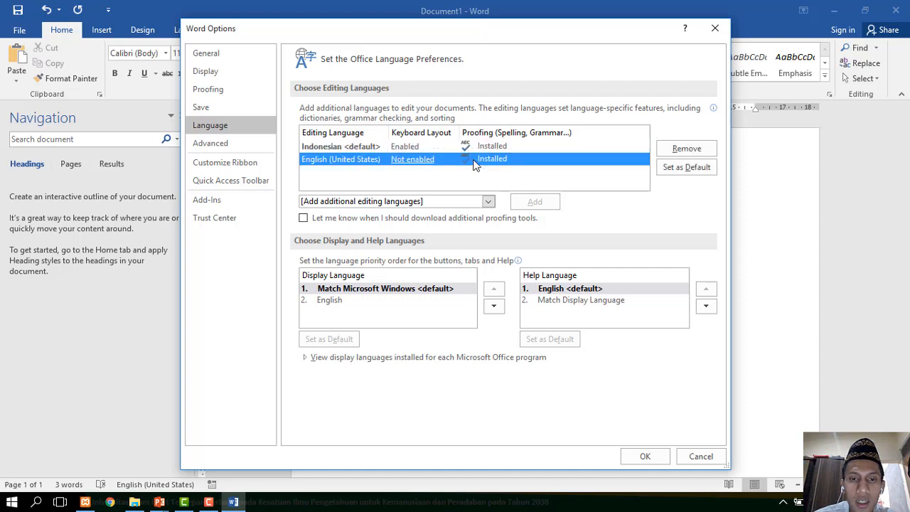
left_click(482, 145)
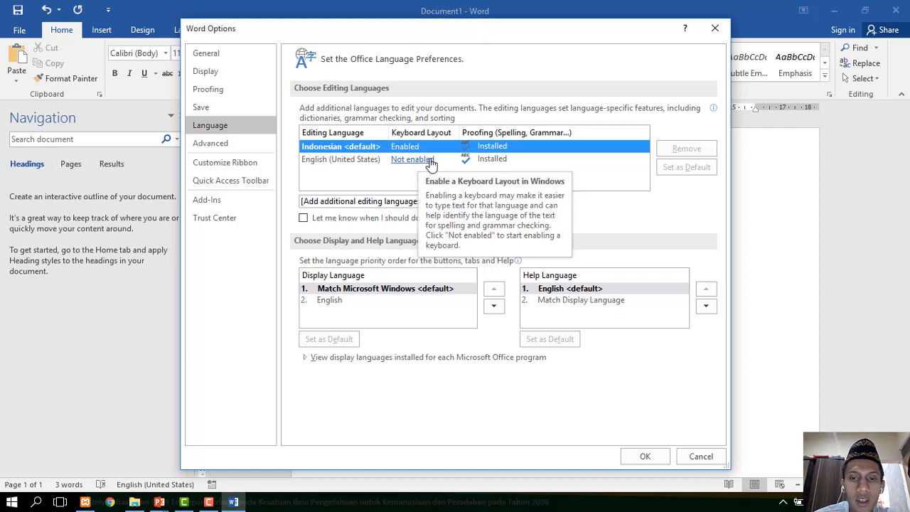
left_click_drag(435, 32, 296, 73)
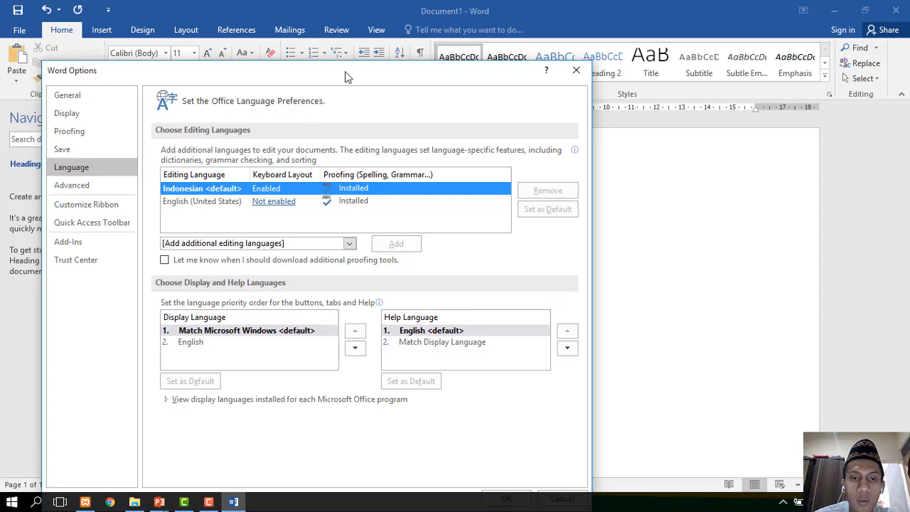
left_click_drag(346, 75, 397, 44)
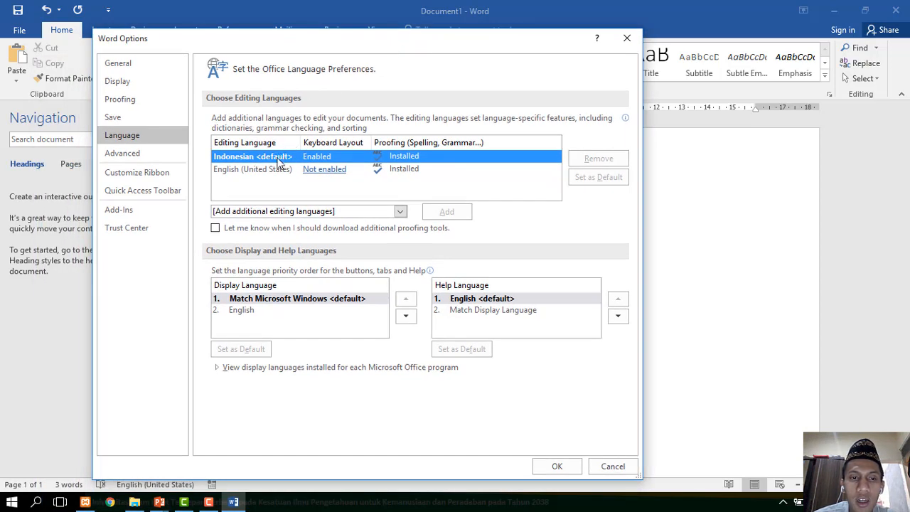
Switch to the PowerPoint slide show on the slide "Fitur Unggulan MS Word".
left_click(159, 501)
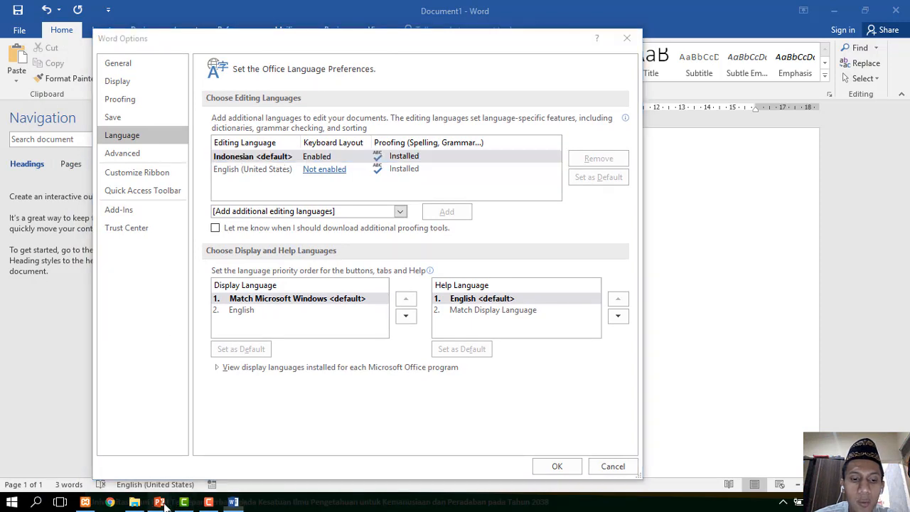
left_click(187, 478)
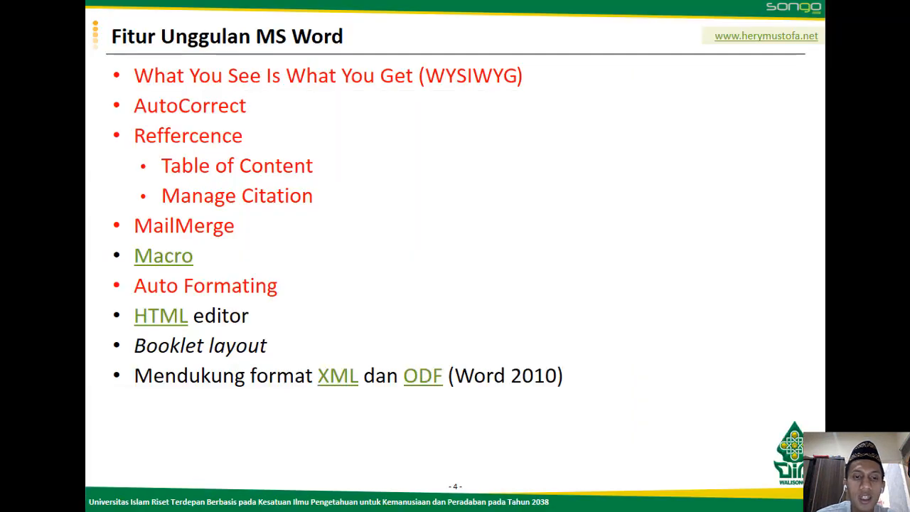
Advance the slide show to "Install Auto Correct" and open its Microsoft download page for the Office 2016 proofing tools.
key("Right")
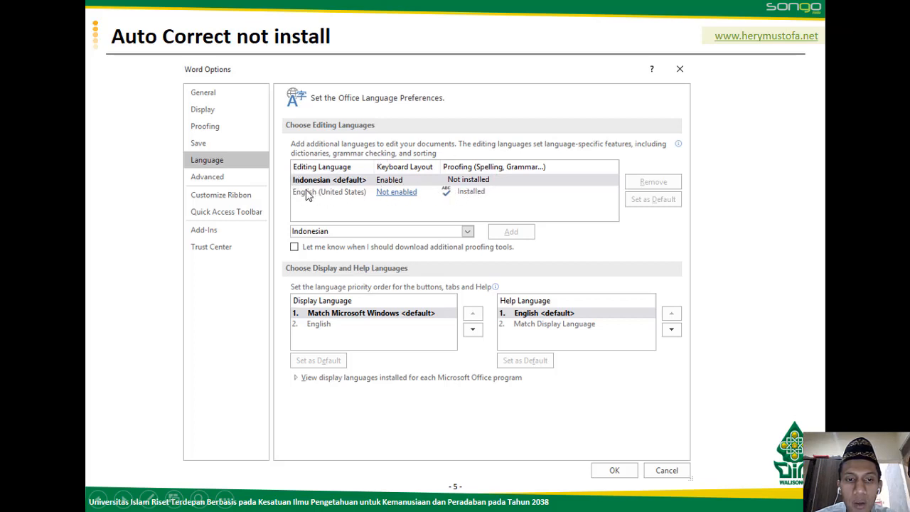
left_click(487, 181)
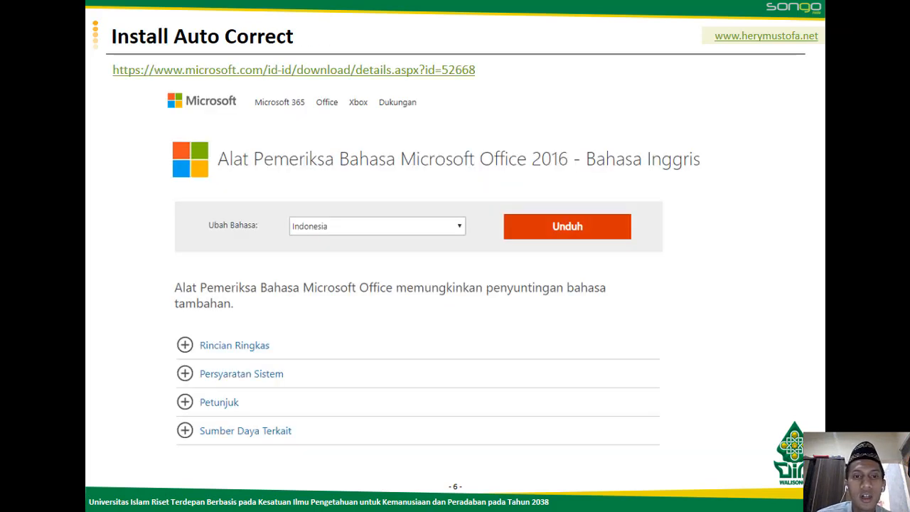
left_click(209, 71)
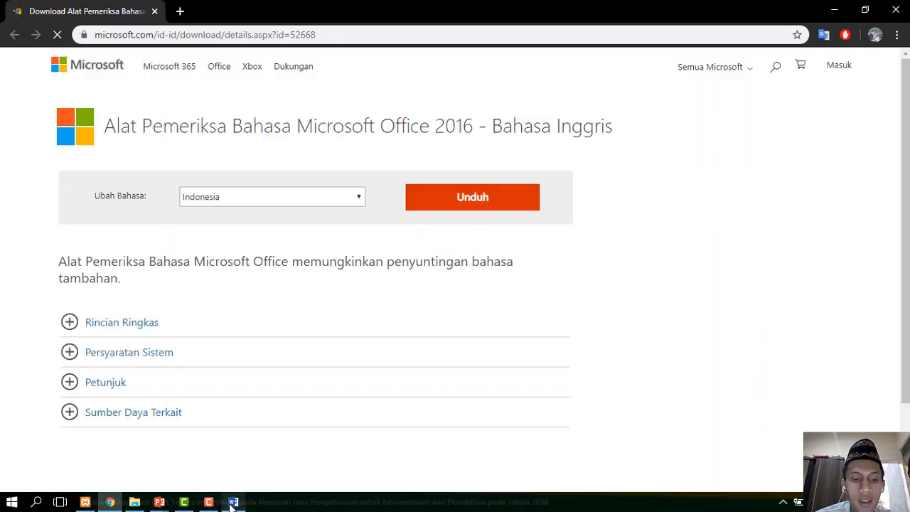
Return to Word, close the options dialog, and set the proofing language of the whole text line to Indonesian.
left_click(233, 502)
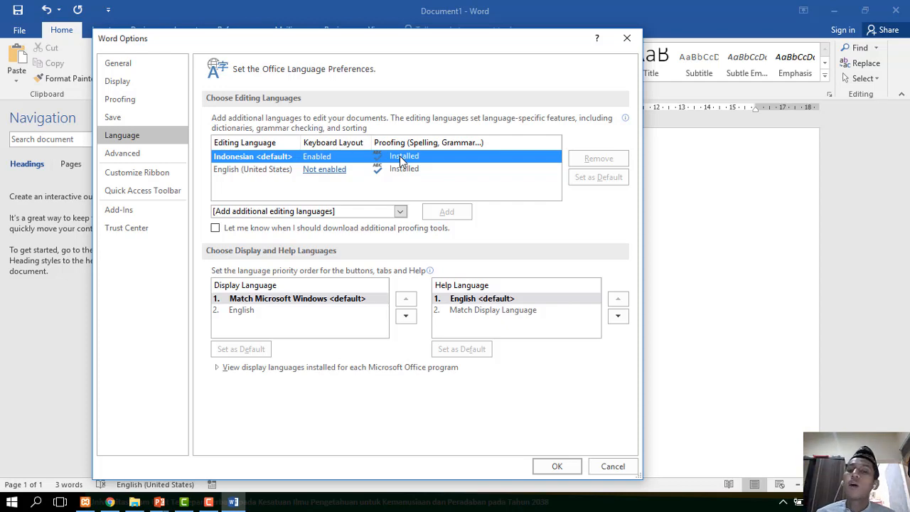
left_click(627, 38)
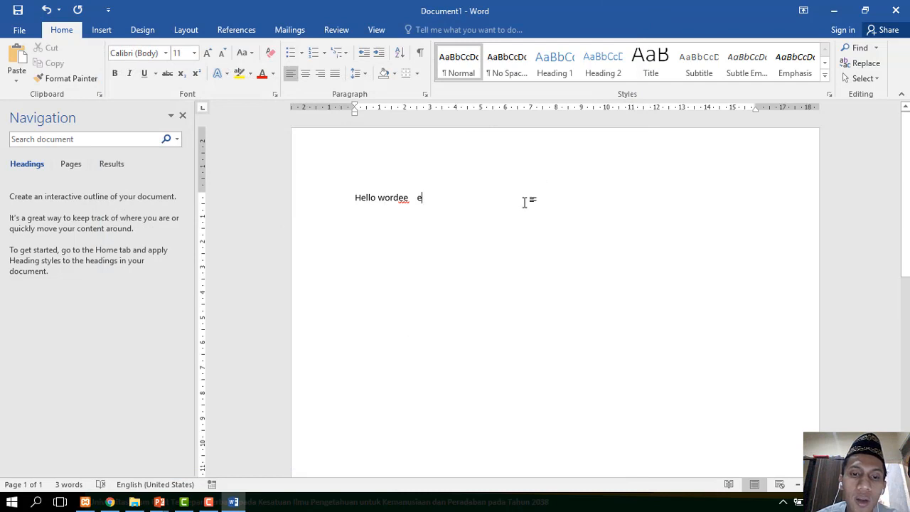
triple_click(524, 201)
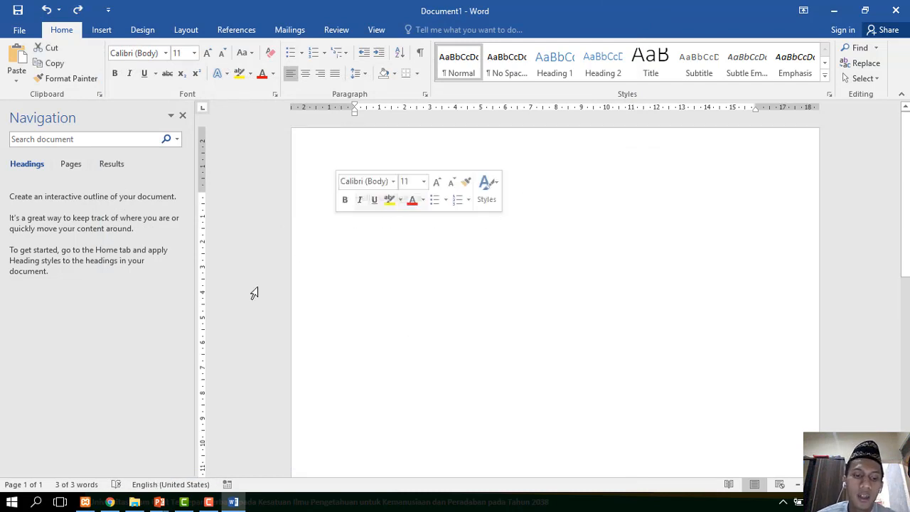
left_click(167, 484)
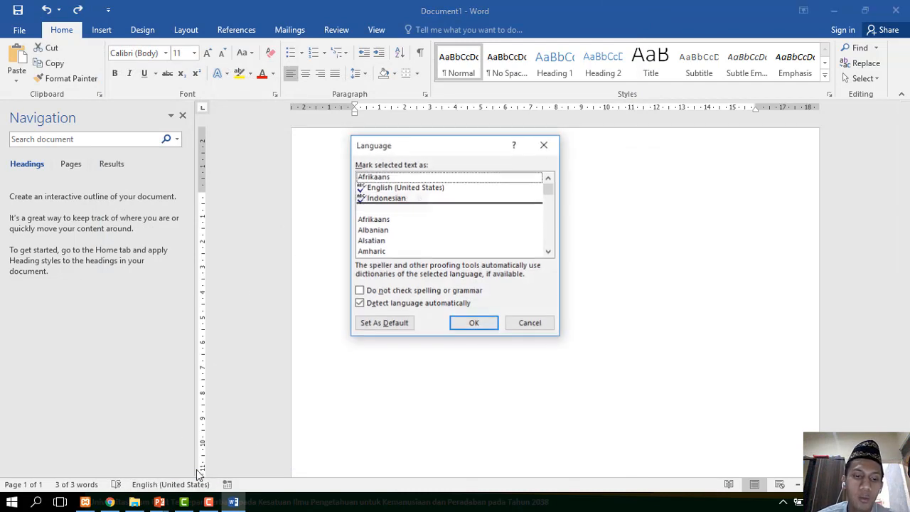
left_click(420, 188)
left_click(422, 198)
left_click(466, 322)
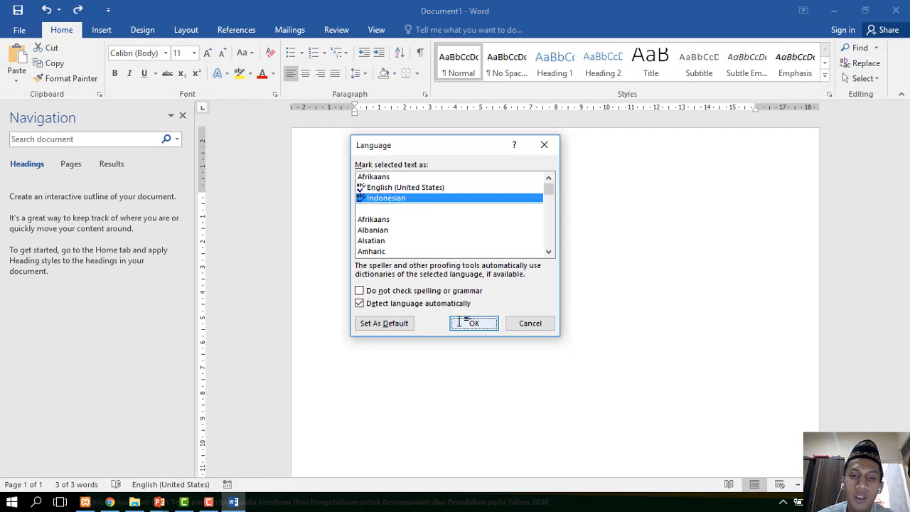
Replace the sample text with the Indonesian sentence "Saya sedang belajar ms word".
left_click_drag(436, 201, 382, 205)
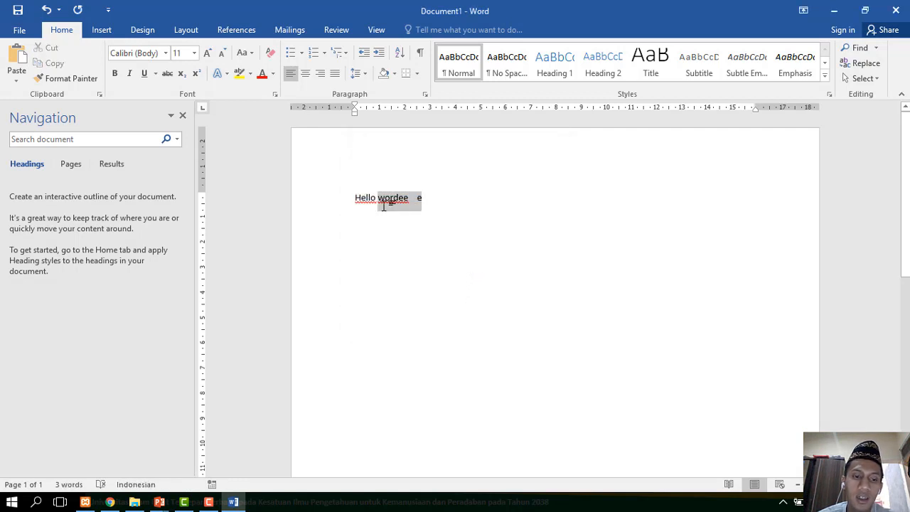
key("BackSpace")
key("BackSpace")
key("BackSpace")
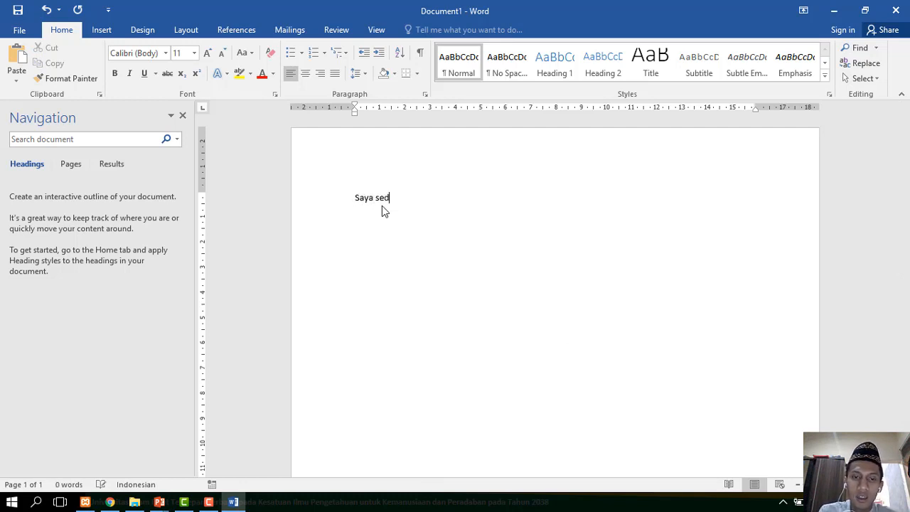
type("Saya sedang bela")
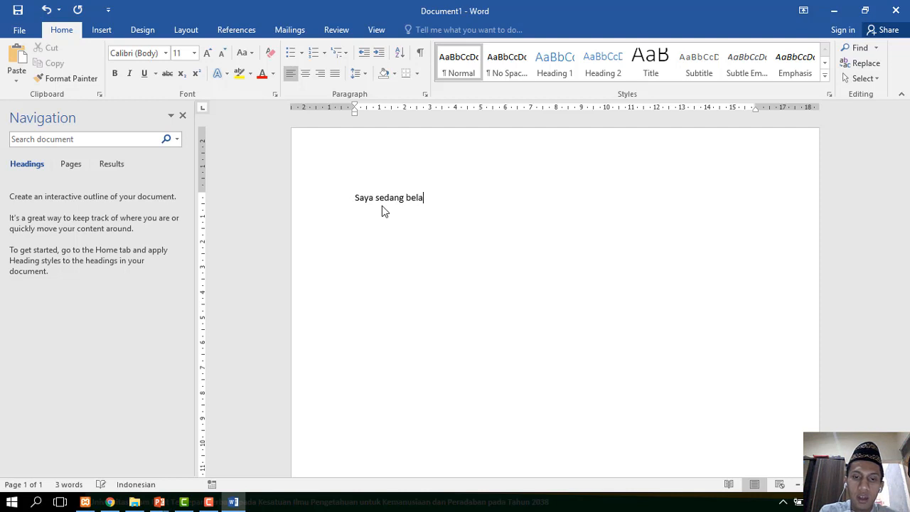
type("jar ms w")
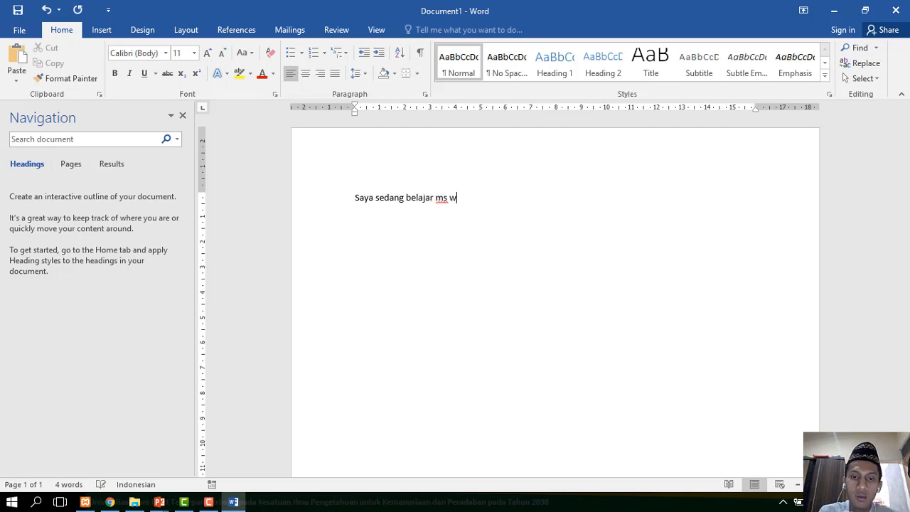
type("ord")
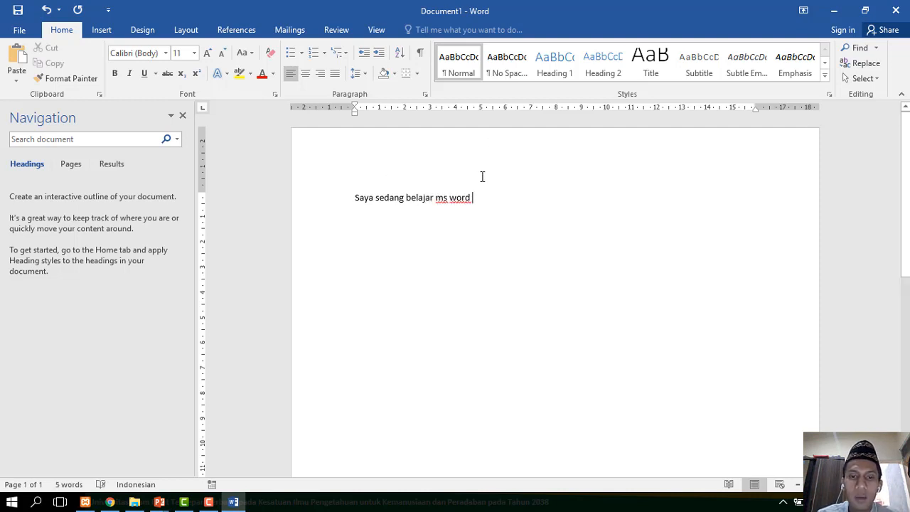
Examine how the spell checker treats "ms word" in the Indonesian sentence.
left_click_drag(471, 201, 440, 202)
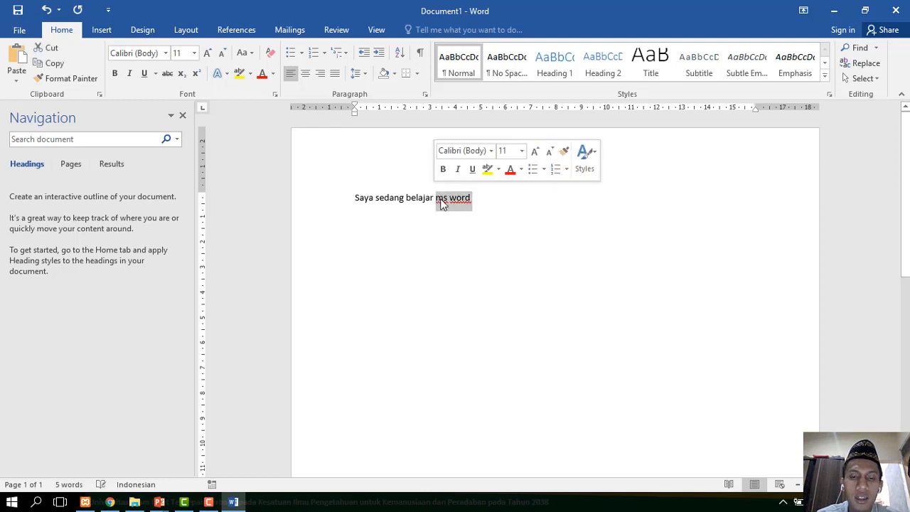
left_click(447, 202)
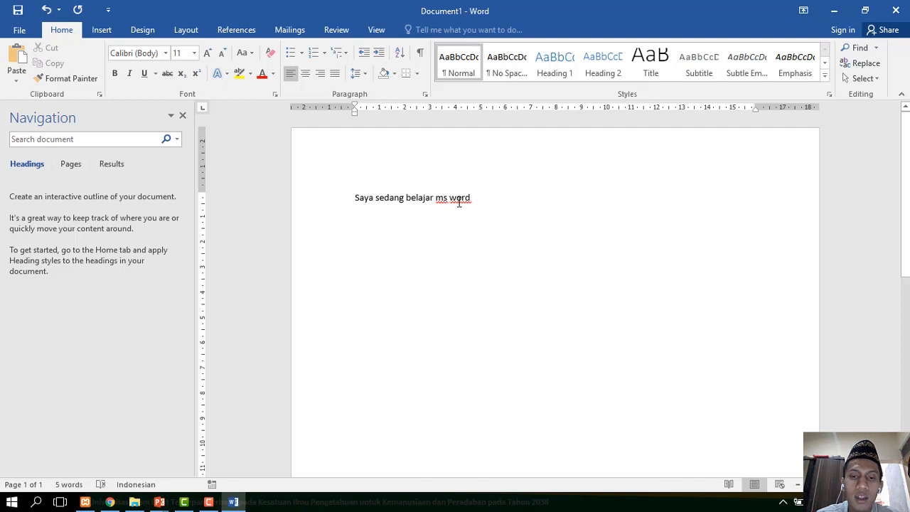
right_click(459, 201)
key("Escape")
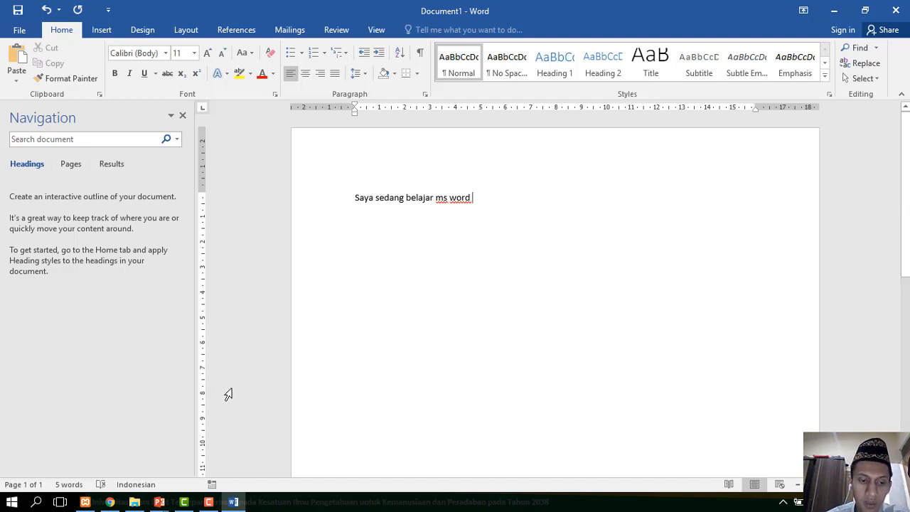
Switch to the PowerPoint slide show and go back to the slide "Fitur Unggulan MS Word".
mouse_move(160, 502)
mouse_move(153, 448)
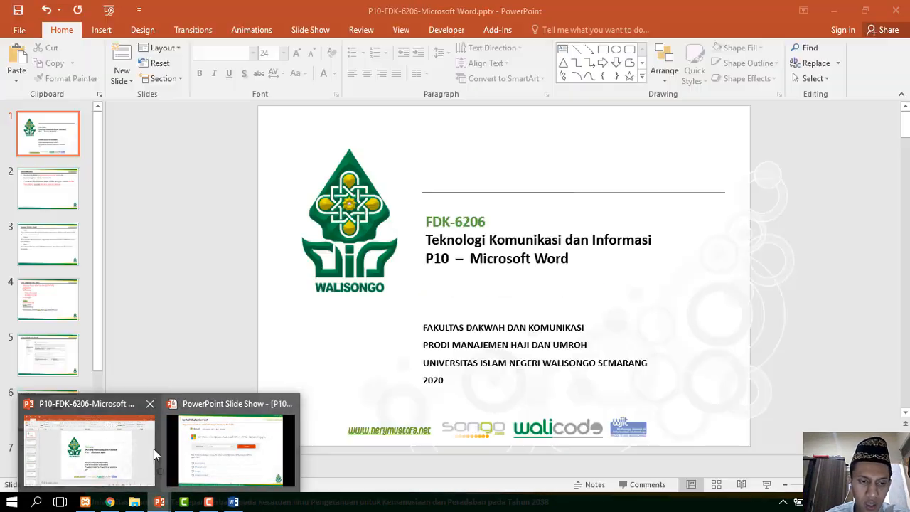
left_click(205, 457)
left_click(471, 305)
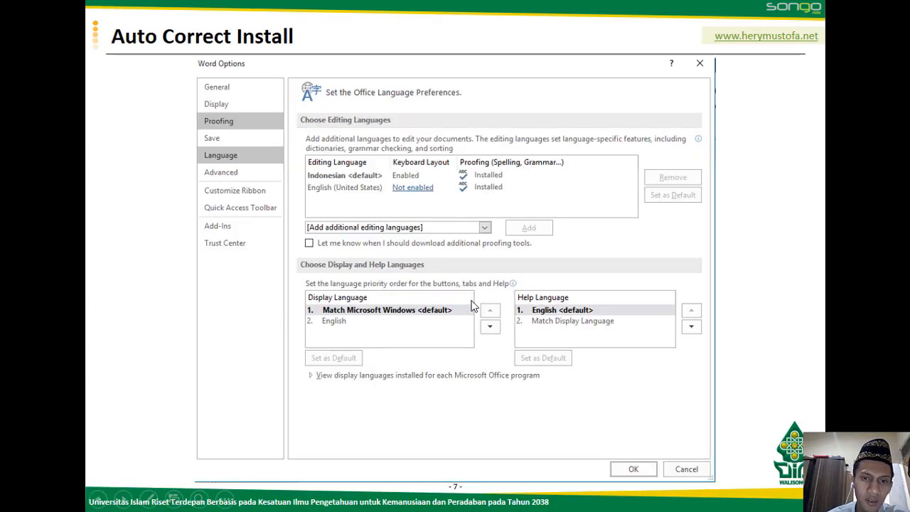
scroll(472, 301, "down", 1)
scroll(472, 301, "up", 4)
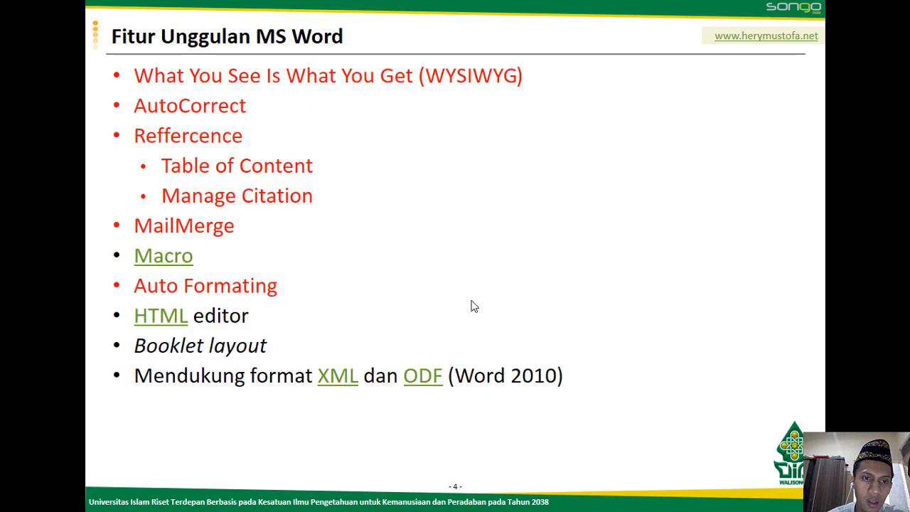
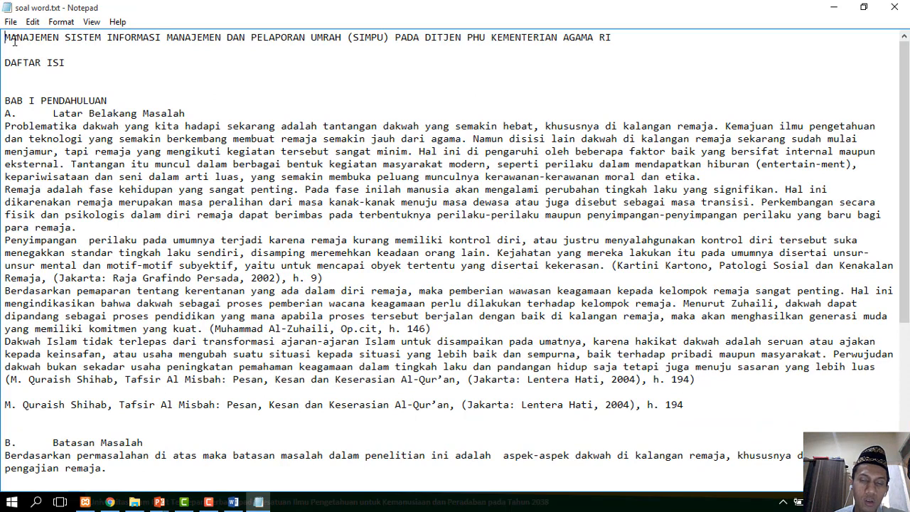
Review the document title and the "DAFTAR ISI" heading in soal word.txt.
left_click_drag(10, 38, 680, 20)
left_click(76, 66)
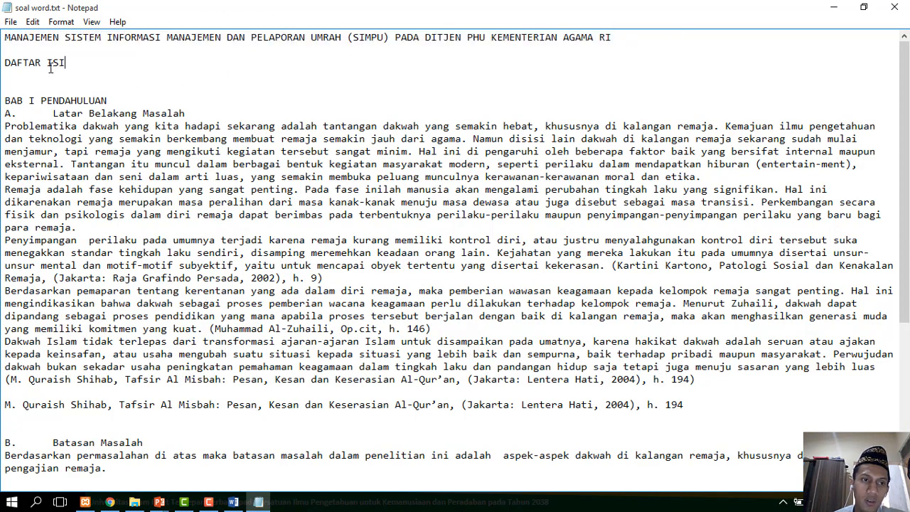
left_click_drag(50, 66, 3, 65)
left_click(4, 75)
Delete the duplicate "B. Batasan Masalah" section above "C. Rumusan Masalah" in the text file.
scroll(82, 202, "down", 2)
scroll(96, 206, "down", 1)
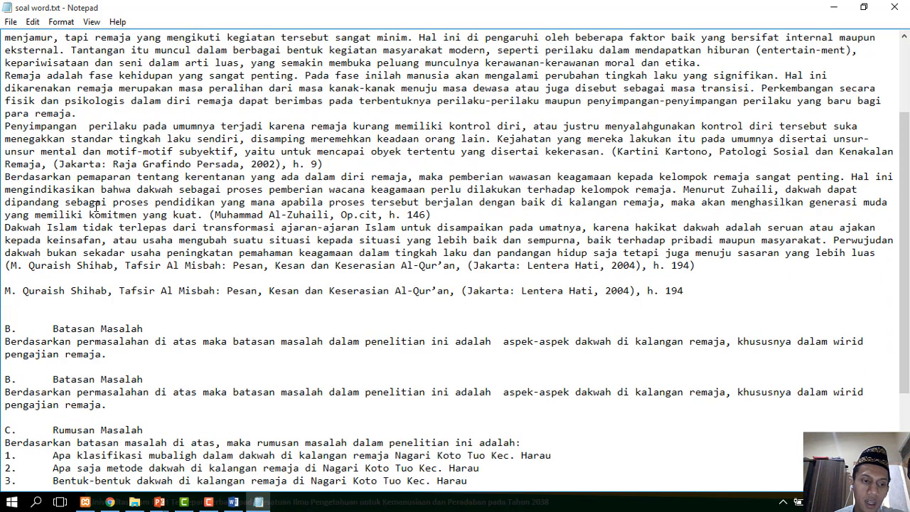
left_click_drag(95, 419, 2, 373)
key("Delete")
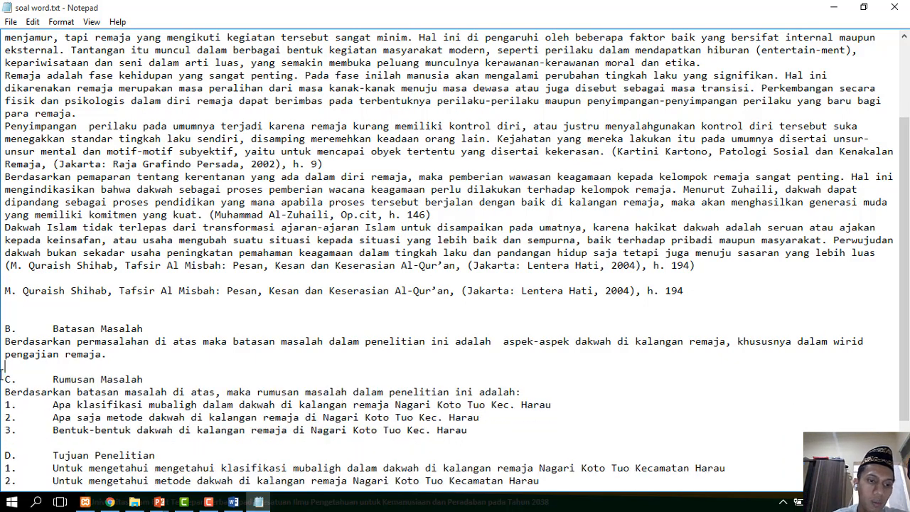
Check the remaining sections of soal word.txt and copy the file's entire text.
scroll(169, 388, "down", 2)
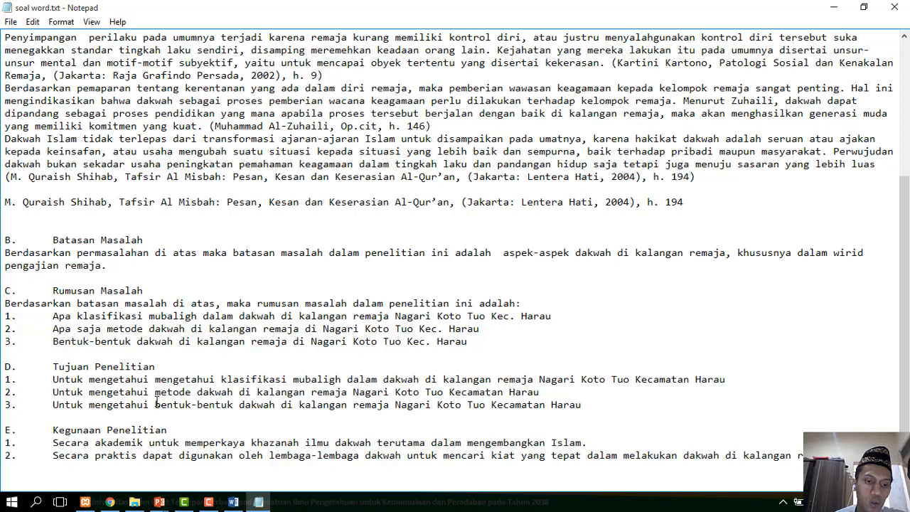
scroll(231, 432, "up", 5)
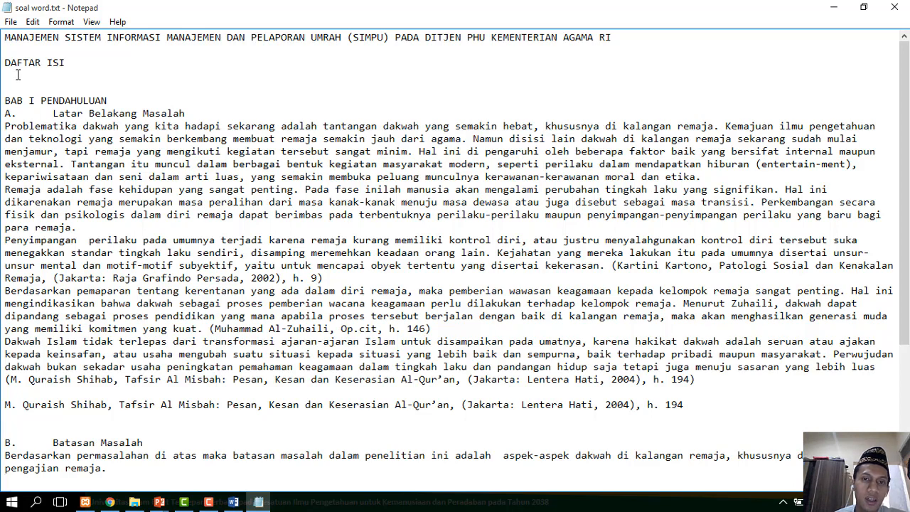
left_click(171, 95)
key("ctrl+a")
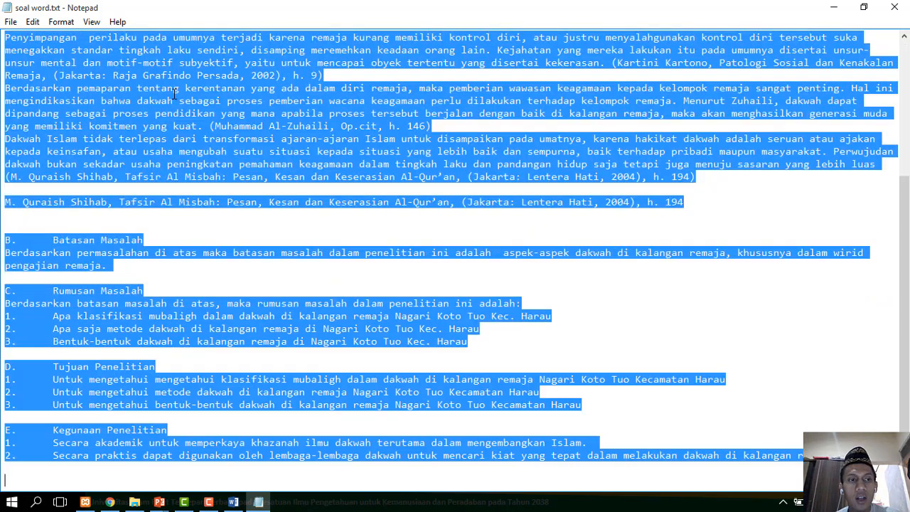
right_click(176, 92)
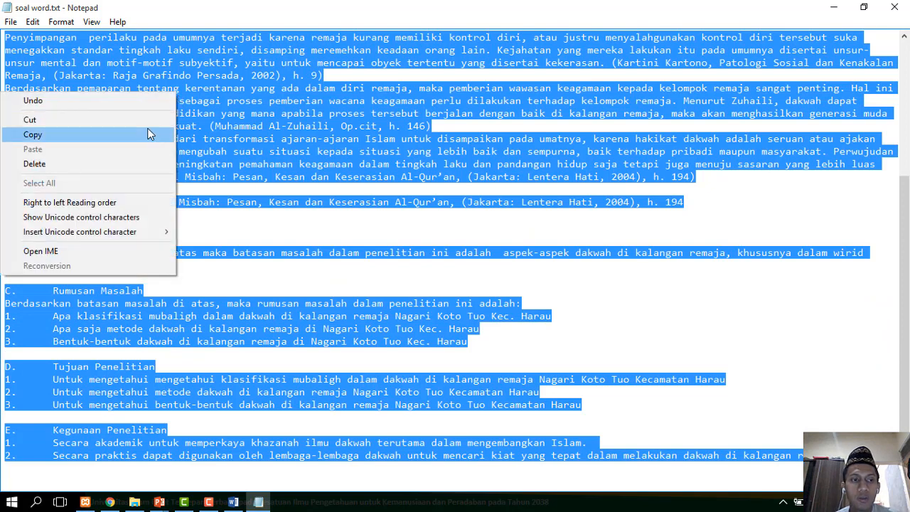
left_click(160, 134)
Switch to the blank Word document Document2 and paste the copied text into it.
left_click(233, 501)
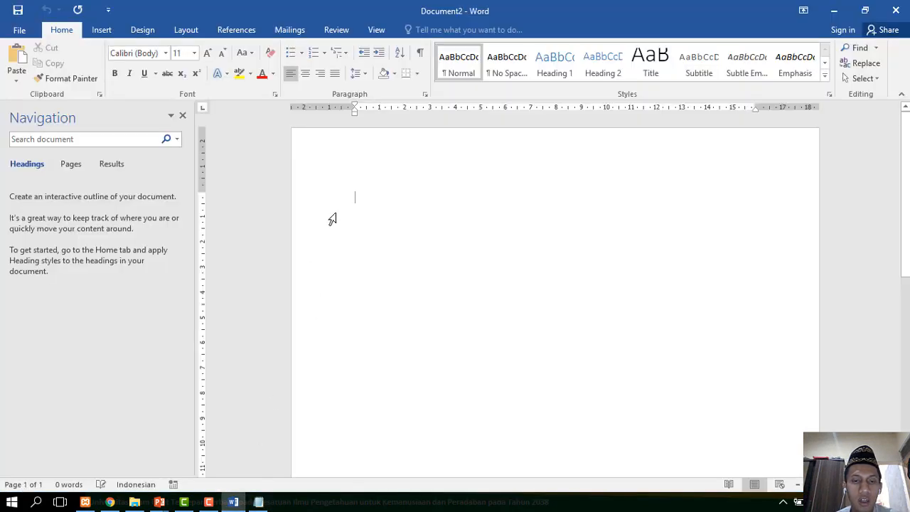
right_click(365, 192)
left_click(394, 250)
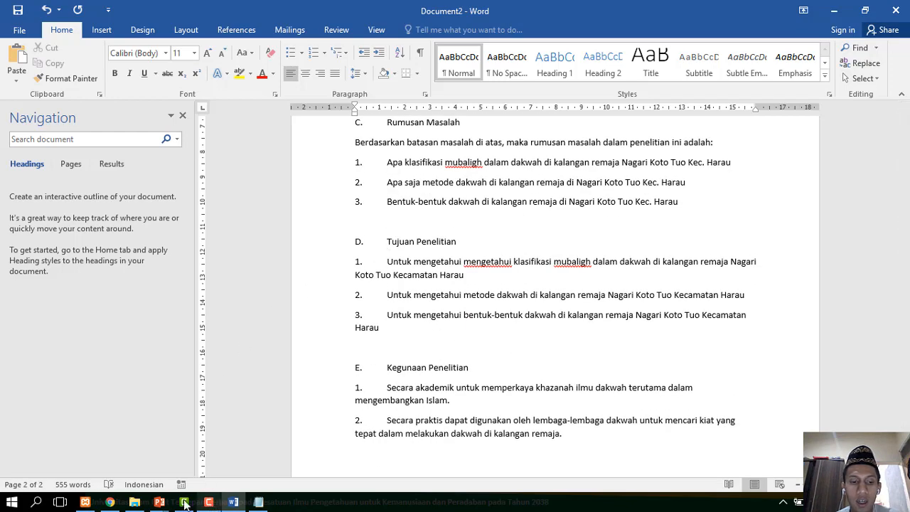
Switch to the PowerPoint slide show and advance to the "Format Standar" slide with the required formatting values.
left_click(160, 502)
left_click(194, 457)
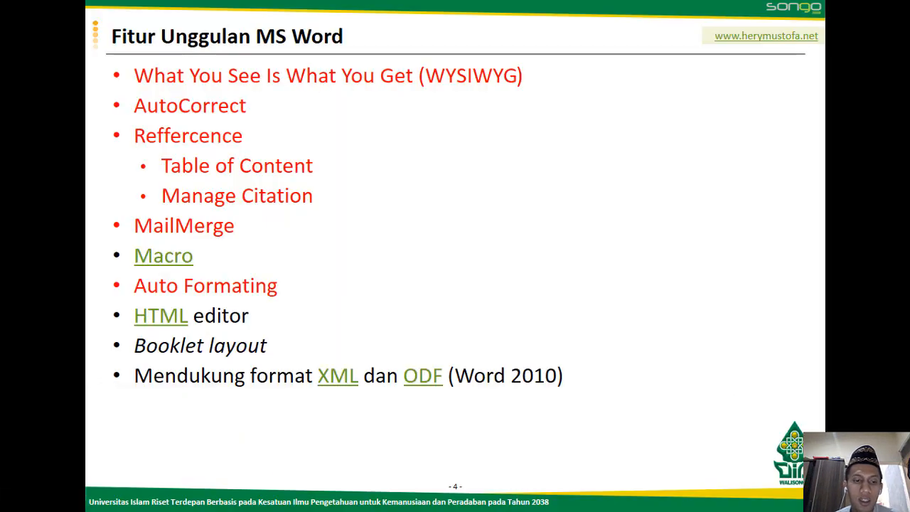
key("Right")
key("Right")
key("Right")
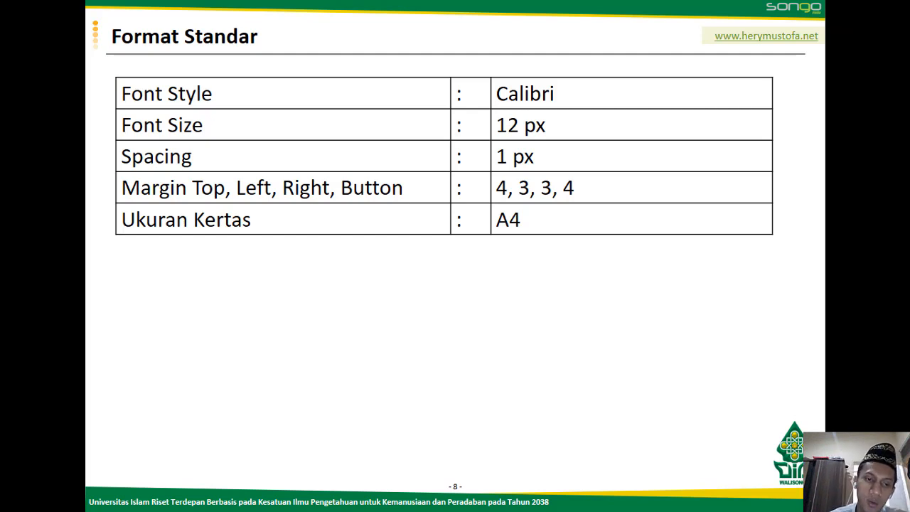
Switch back to the Word document Document2 and keep its paper size at A4 in Page Setup.
key("super")
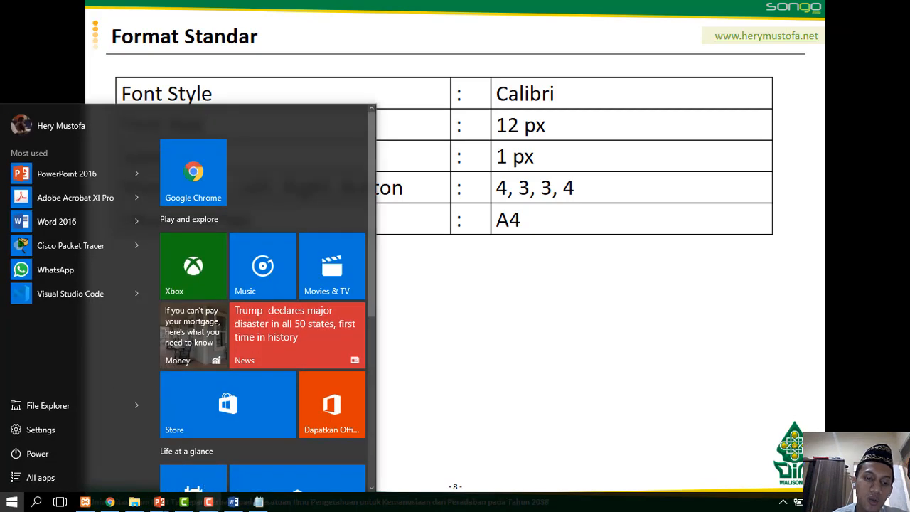
left_click(233, 502)
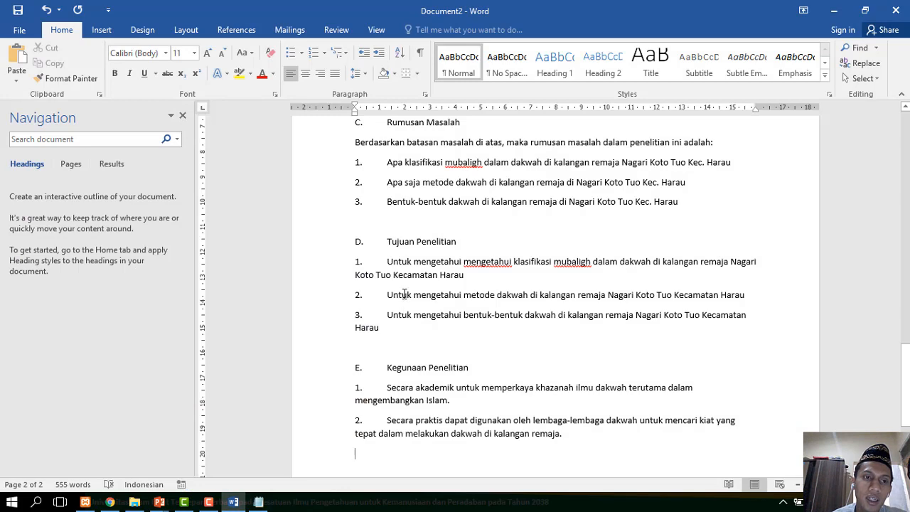
left_click(18, 31)
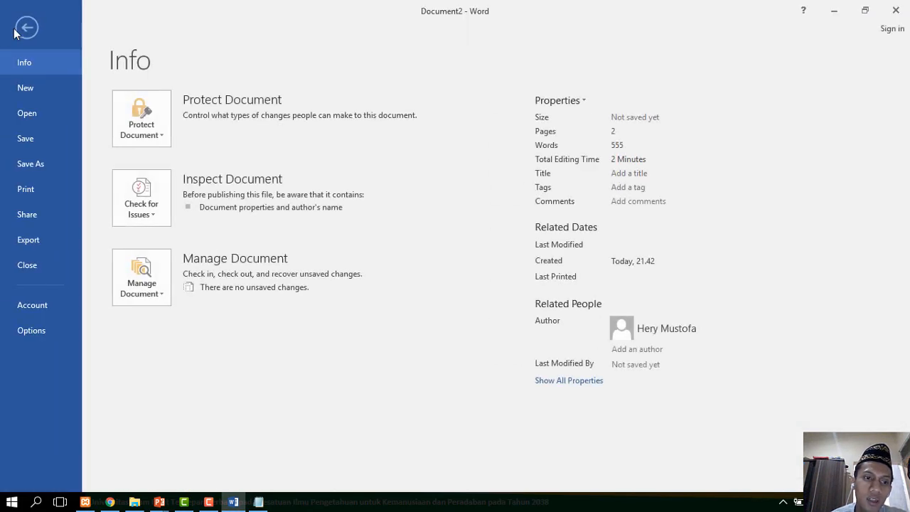
left_click(50, 193)
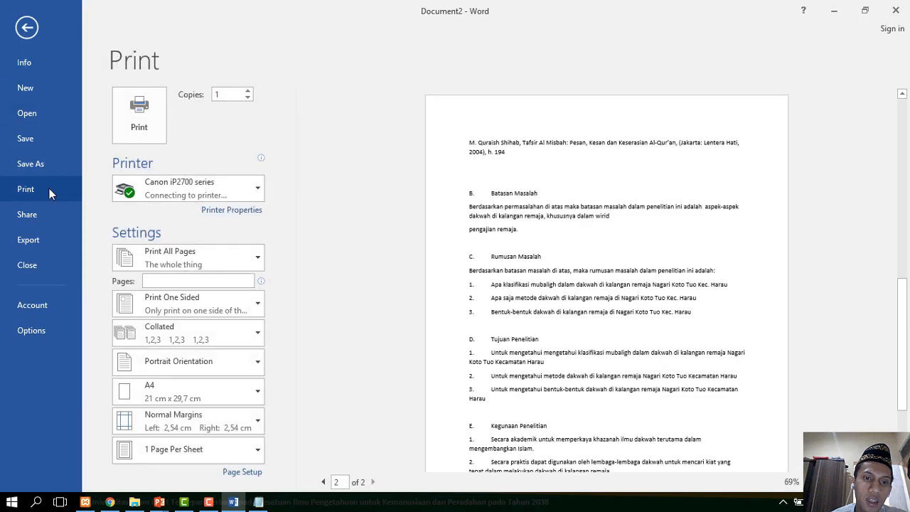
left_click(241, 473)
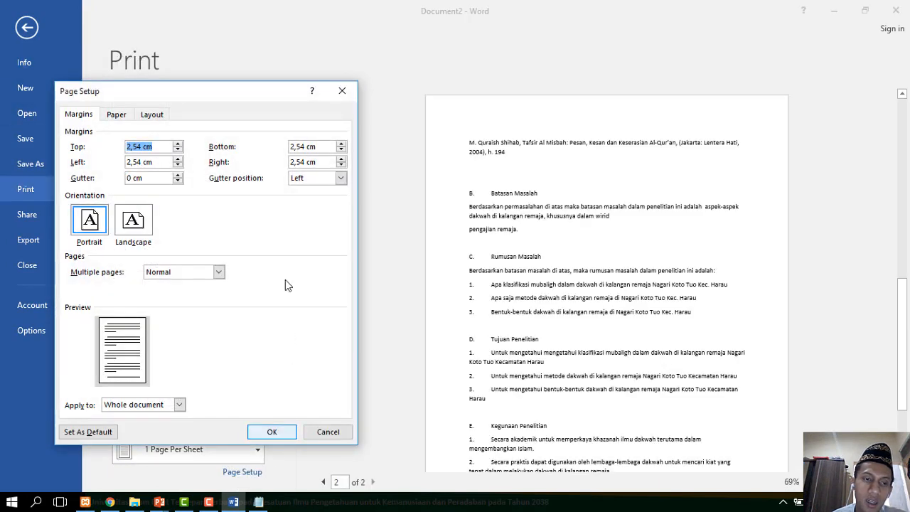
left_click(116, 114)
left_click(133, 147)
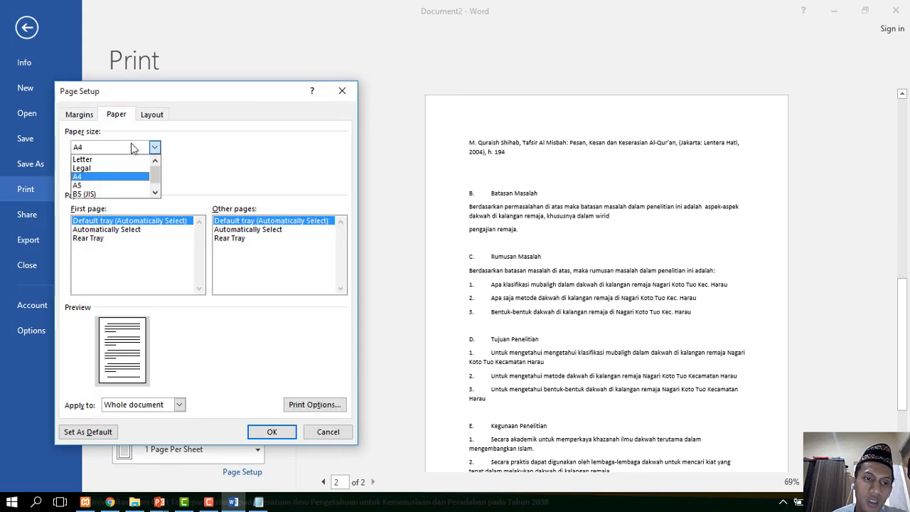
left_click(135, 147)
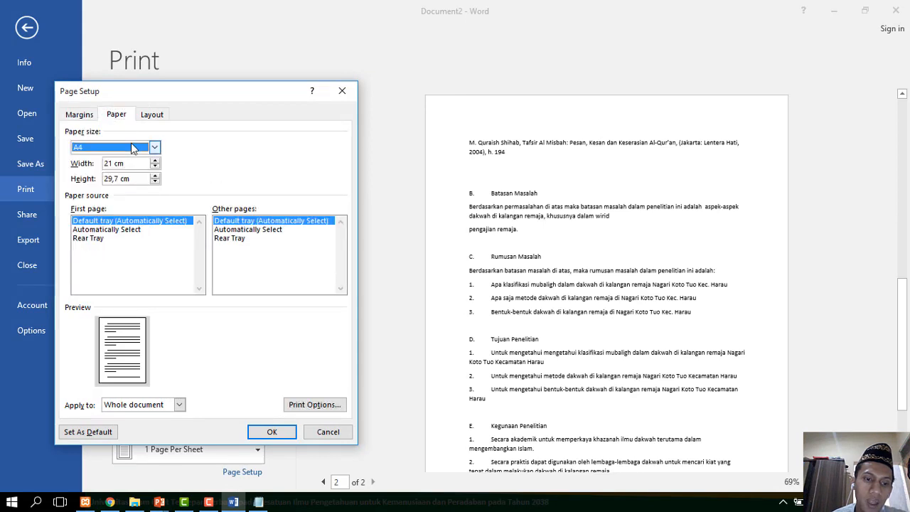
Set the document's top margin to 4 cm and left margin to 3 cm.
left_click(84, 114)
left_click_drag(142, 146, 123, 162)
type("4")
type("3")
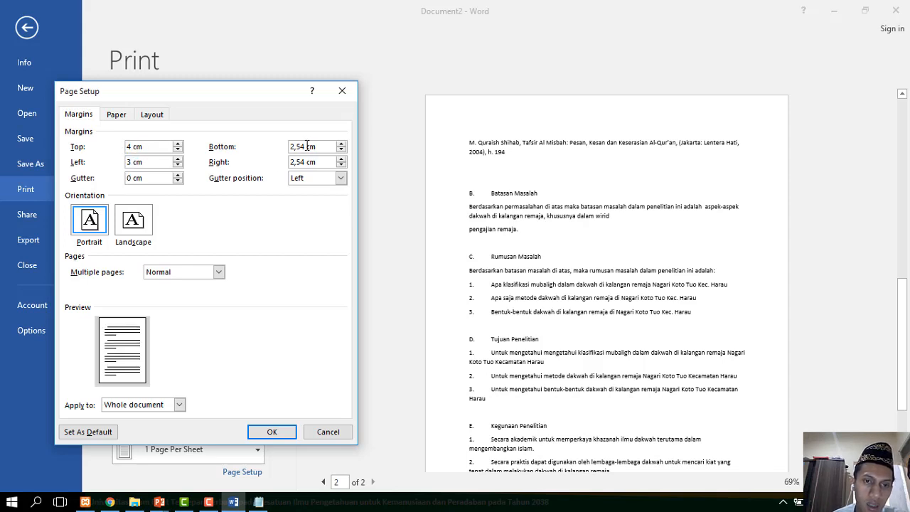
Check the margin values on the PowerPoint slide, then set Word's bottom margin to 3 cm and right margin to 4 cm and apply them.
left_click_drag(309, 147, 284, 147)
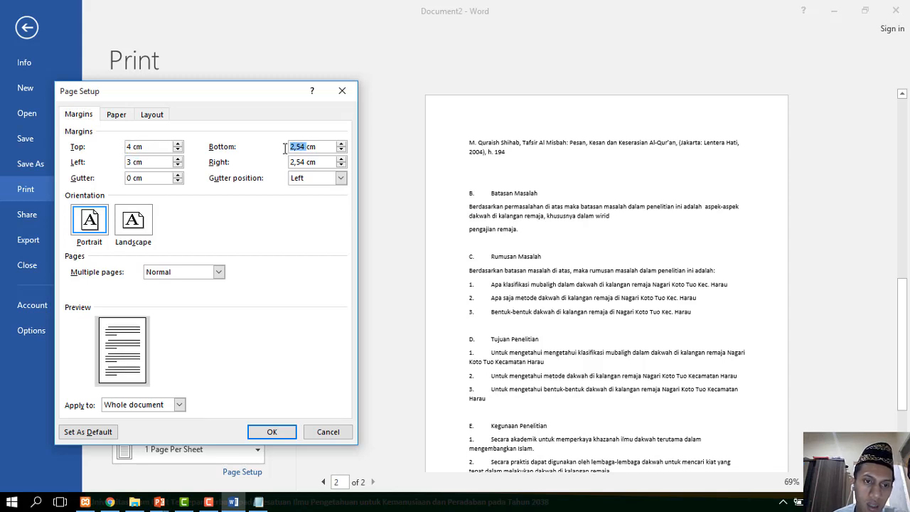
left_click(159, 502)
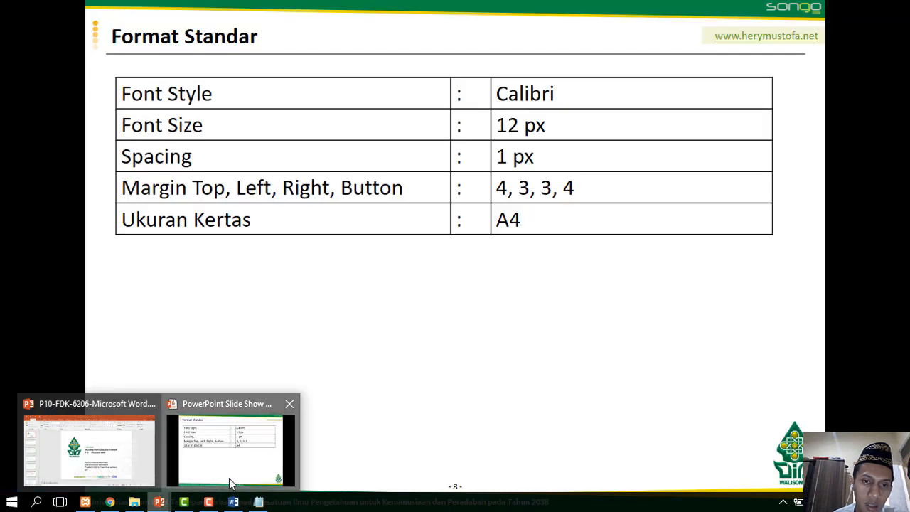
left_click(230, 483)
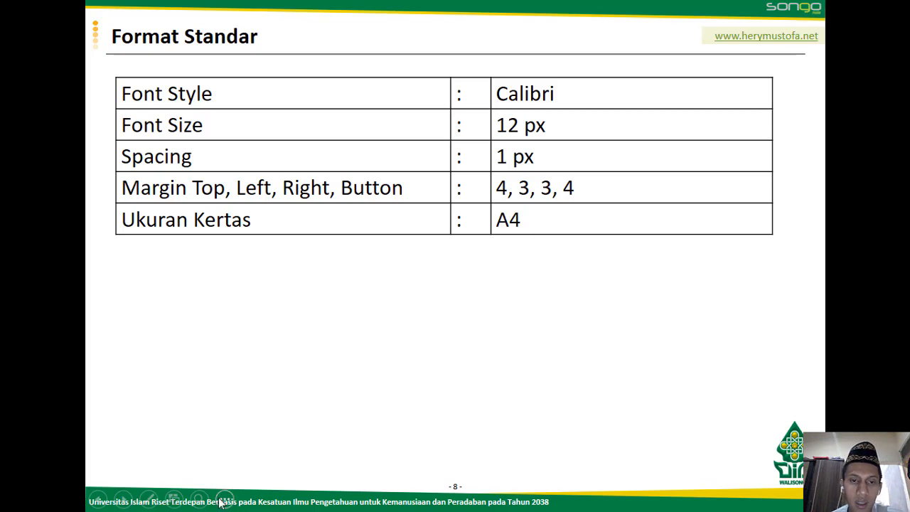
key("super")
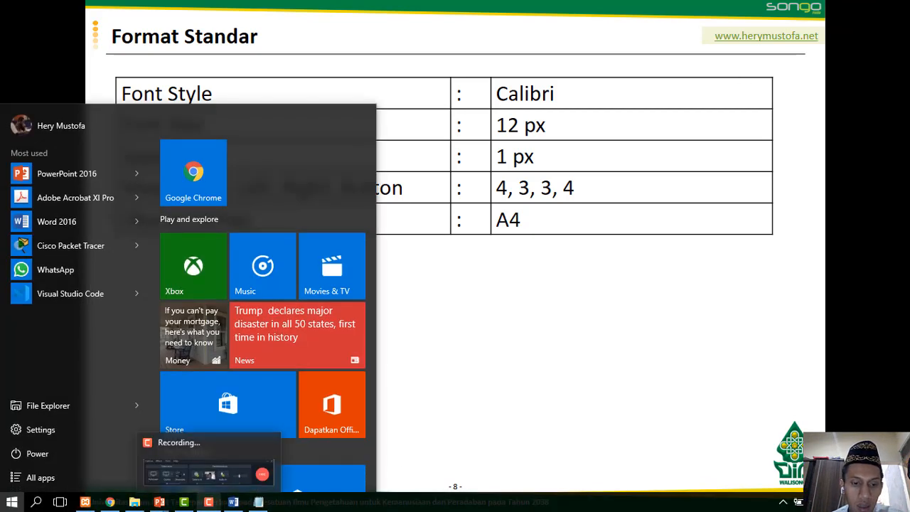
left_click(233, 502)
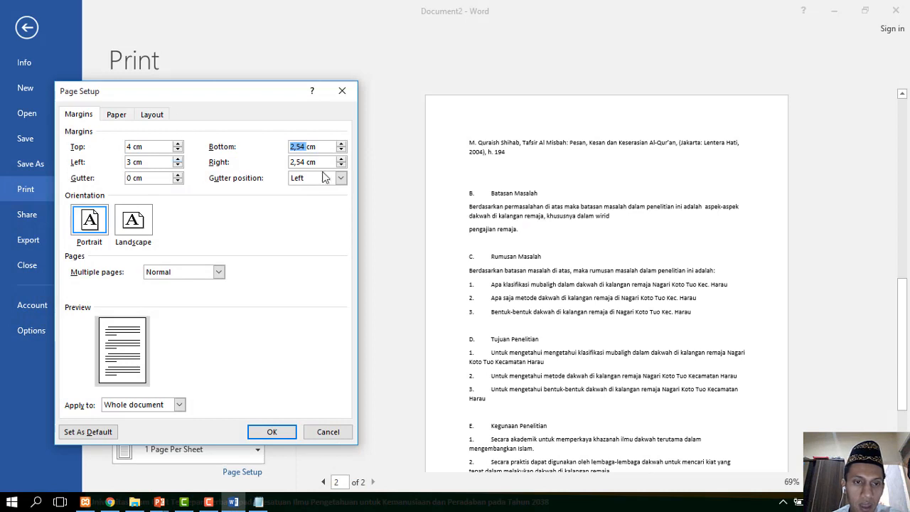
type("3")
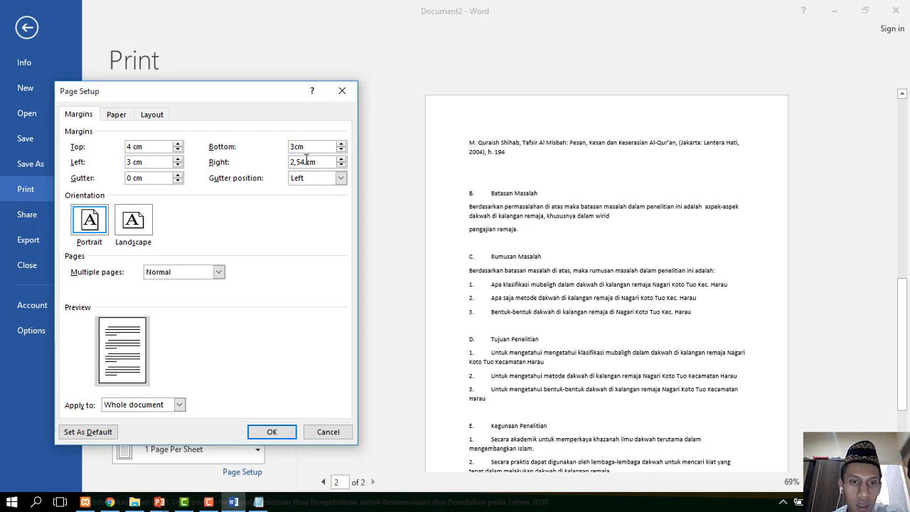
left_click_drag(307, 161, 283, 162)
type("4")
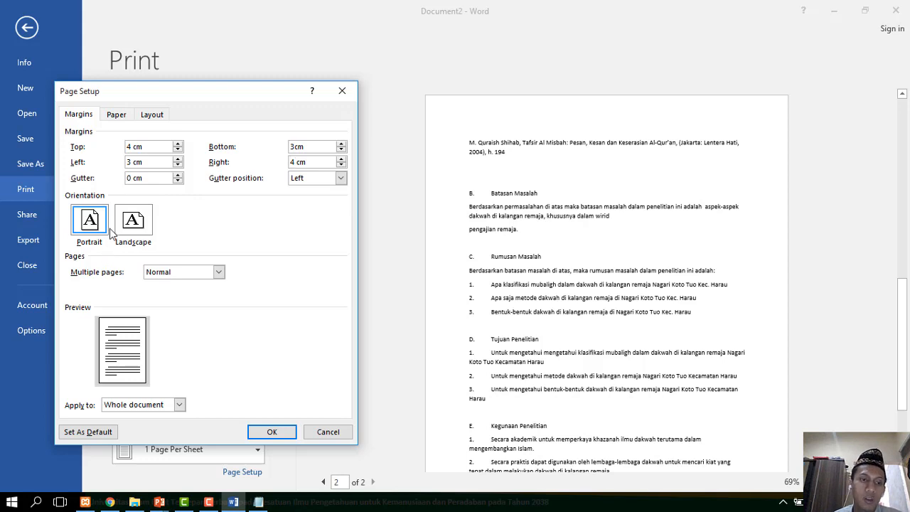
left_click(270, 431)
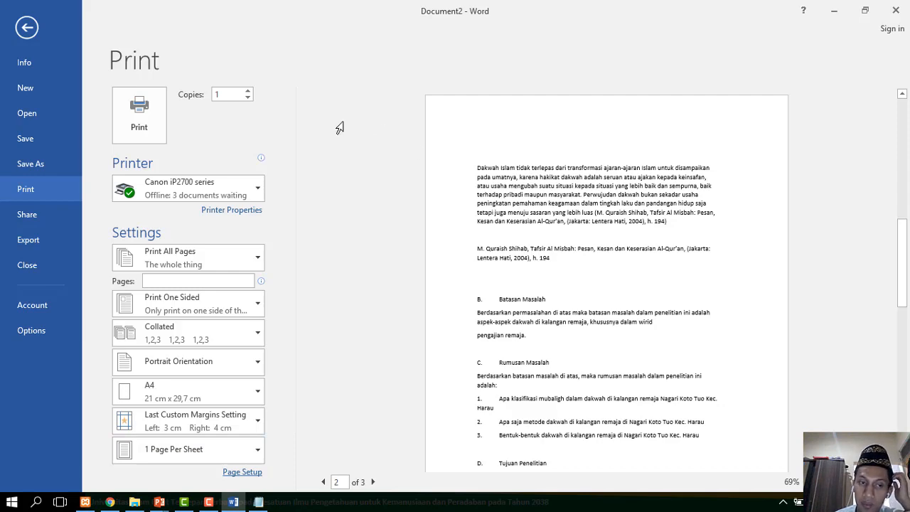
Return to the document text, look over its last pages, and recheck the "Format Standar" slide in PowerPoint before returning to Word.
left_click(27, 27)
scroll(747, 368, "up", 5)
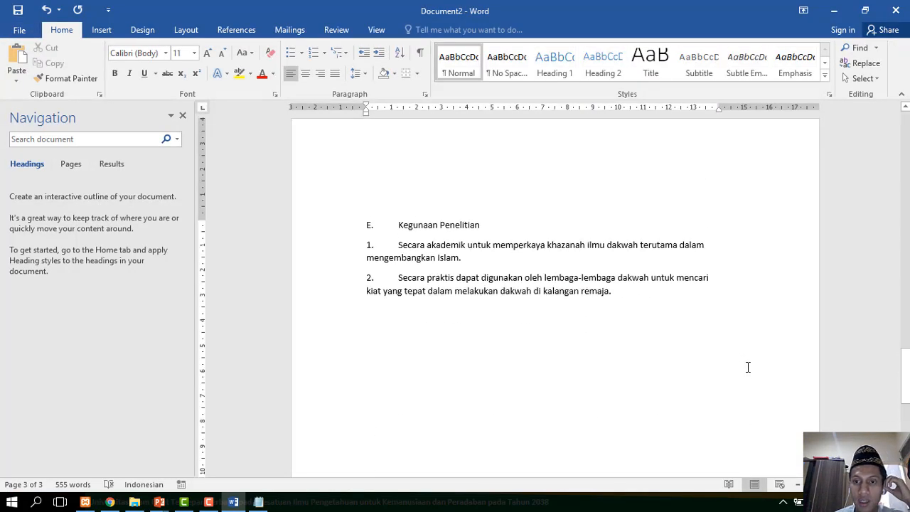
scroll(747, 367, "up", 9)
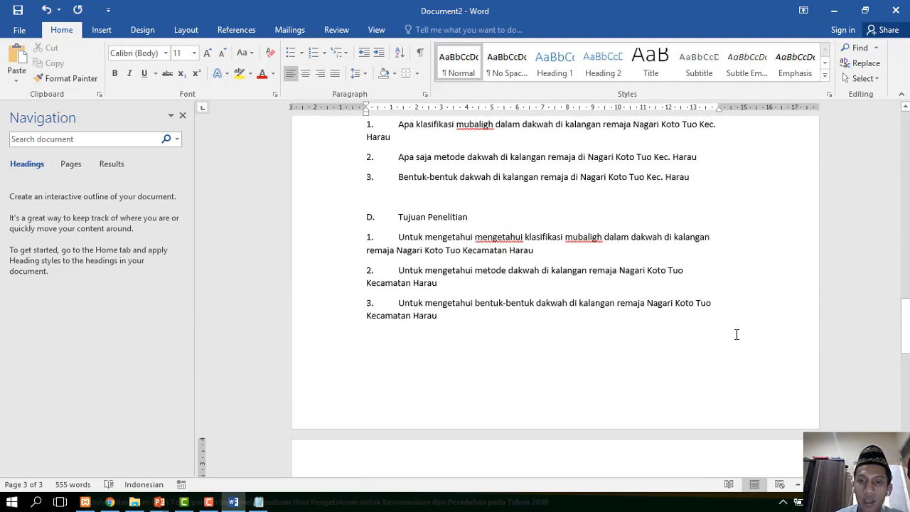
scroll(661, 344, "up", 3)
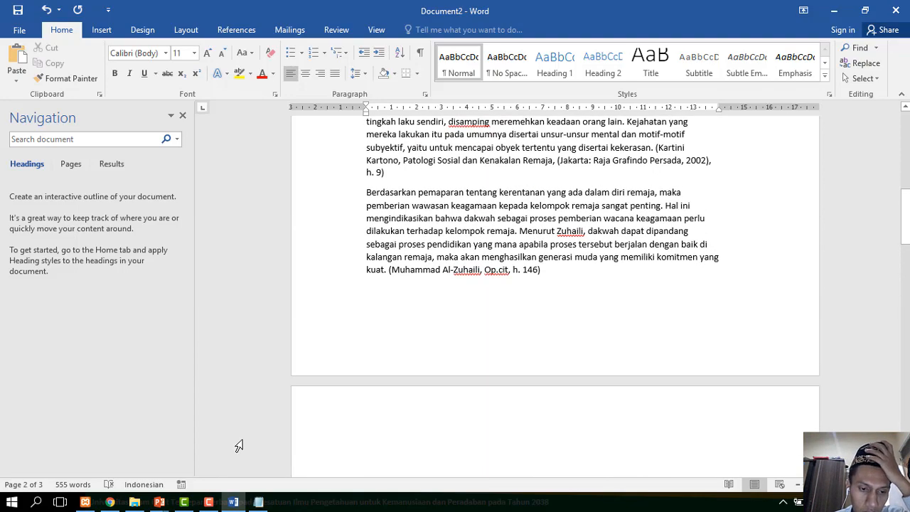
mouse_move(159, 502)
left_click(246, 455)
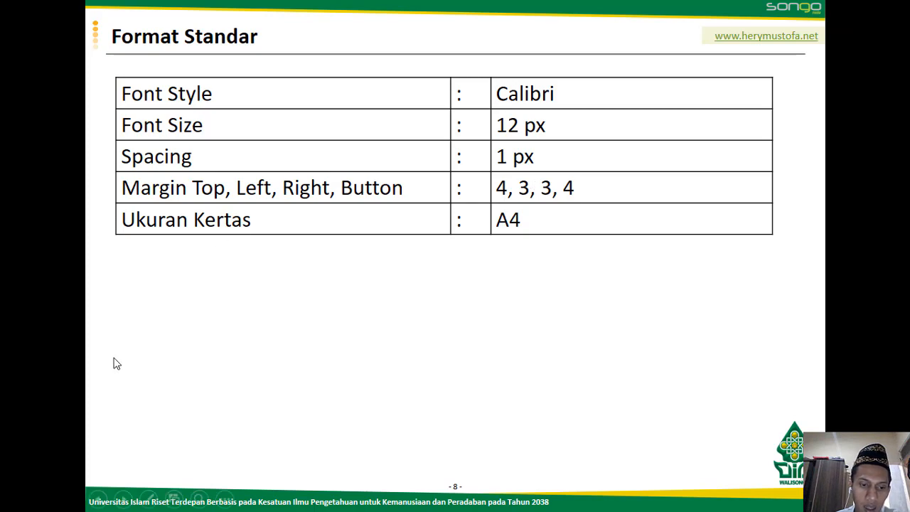
key("super")
left_click(234, 502)
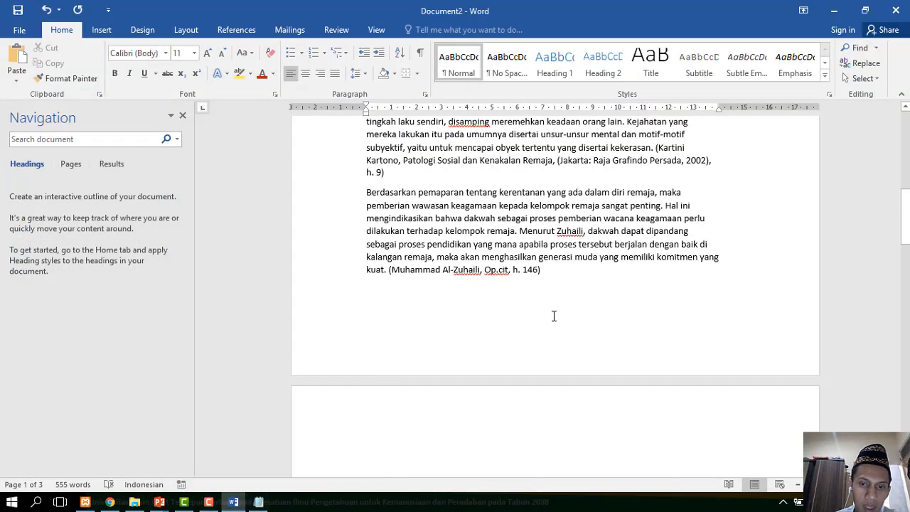
Review the whole document from the title to section E "Kegunaan Penelitian" to examine its page layout.
scroll(798, 420, "up", 10)
scroll(798, 420, "up", 3)
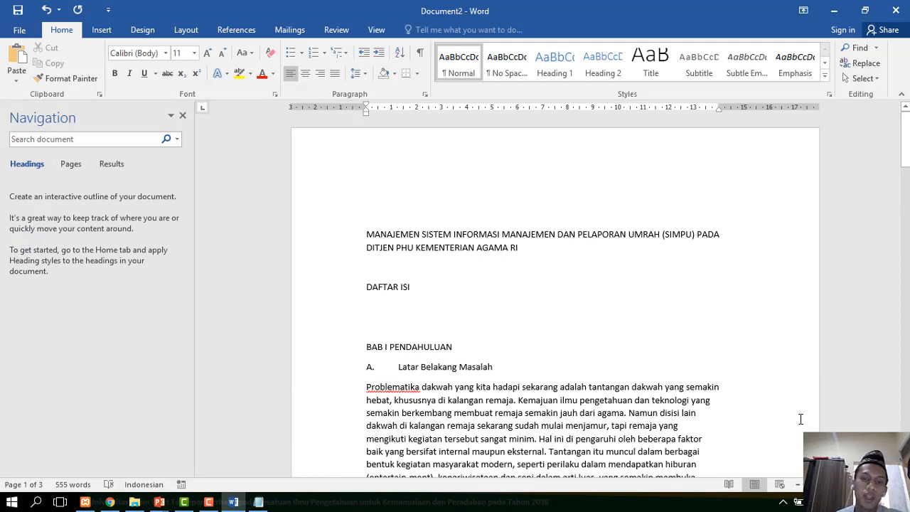
left_click(907, 128)
scroll(685, 280, "down", 13)
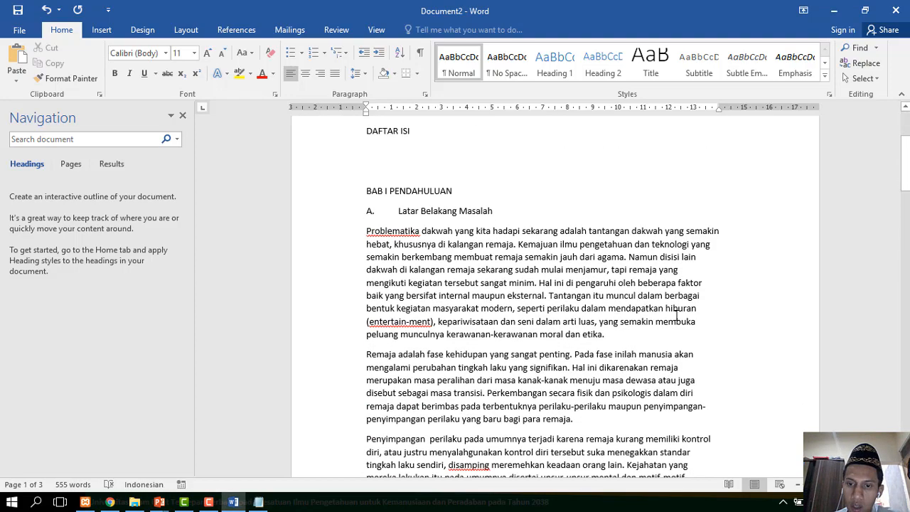
scroll(673, 321, "down", 20)
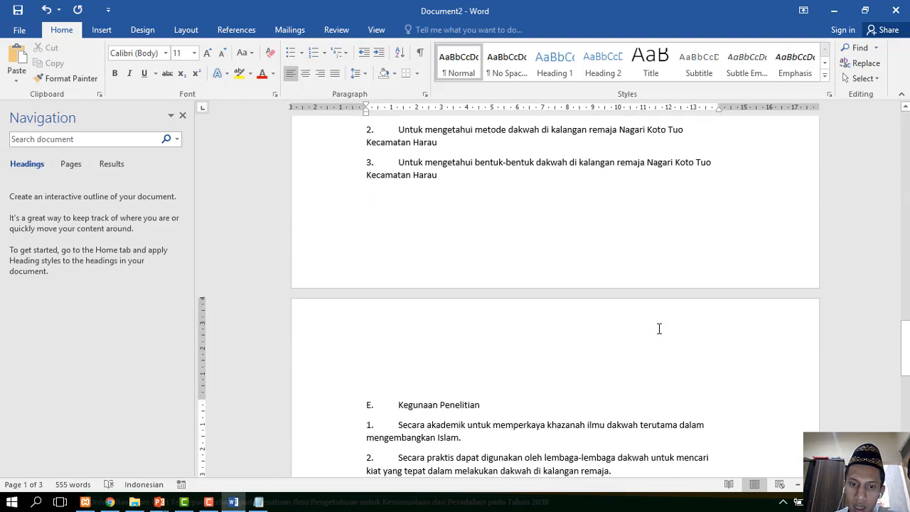
scroll(657, 328, "up", 10)
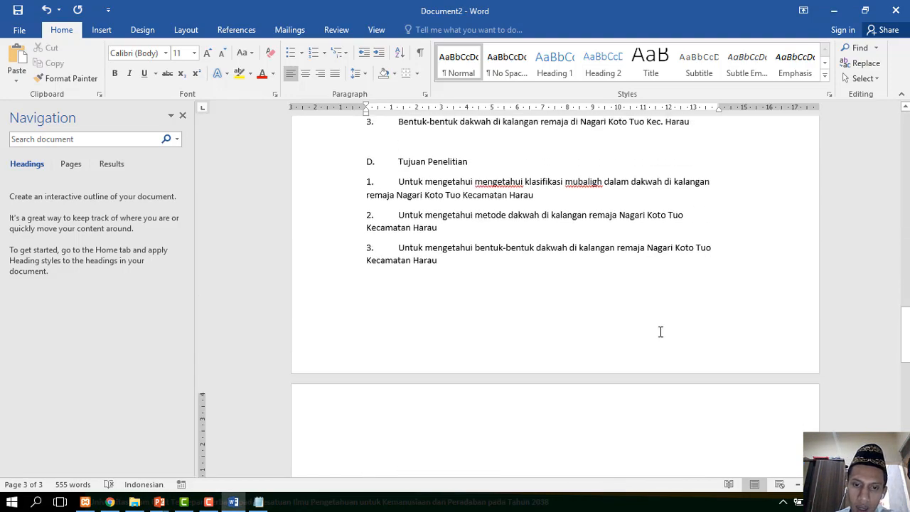
scroll(660, 332, "up", 15)
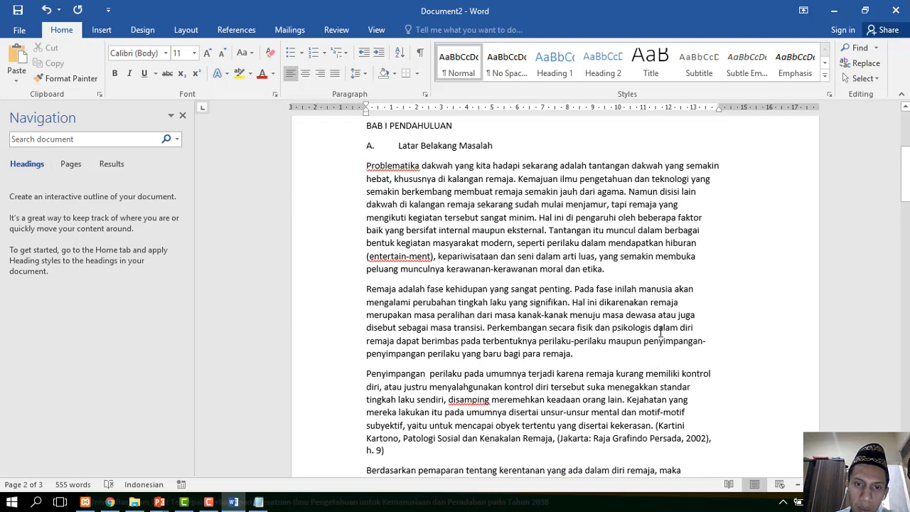
key("ctrl+a")
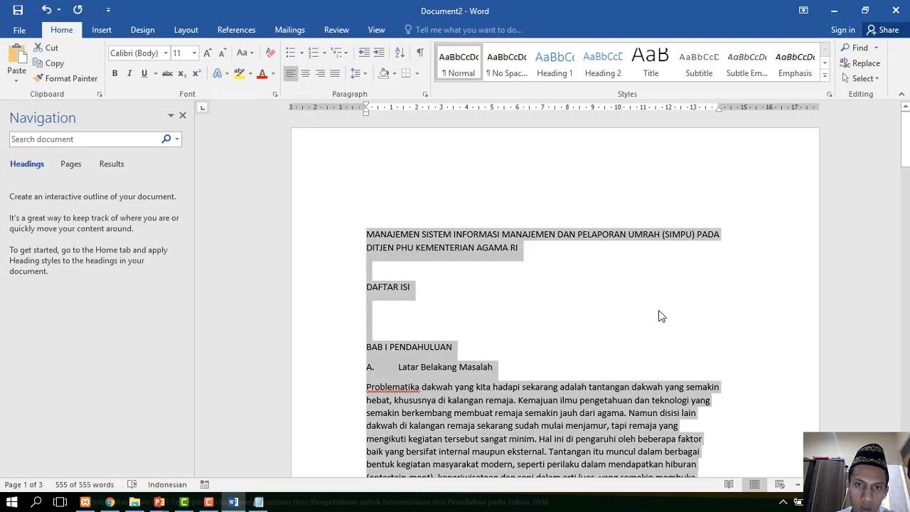
left_click(495, 346)
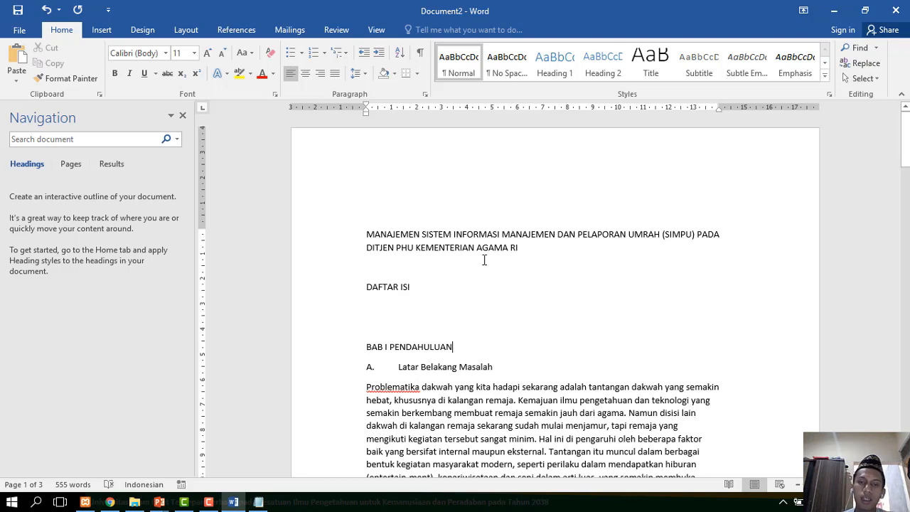
right_click(452, 60)
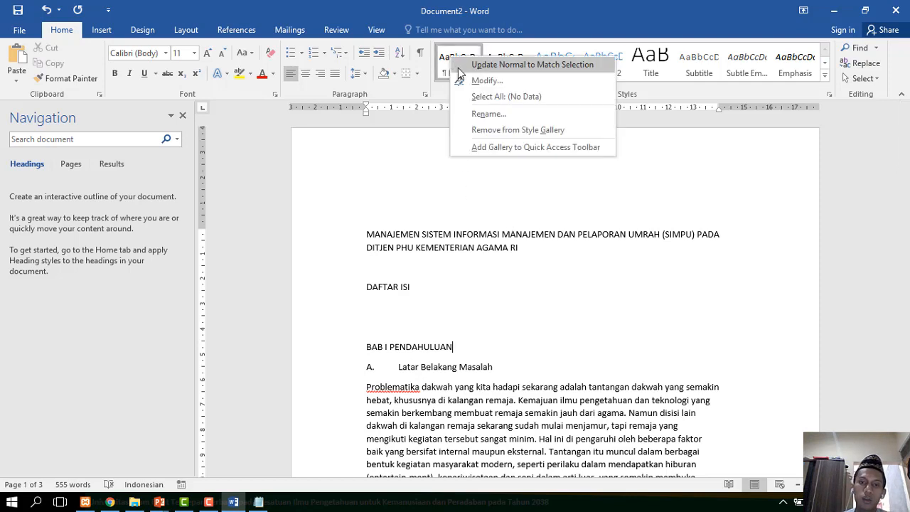
left_click(471, 81)
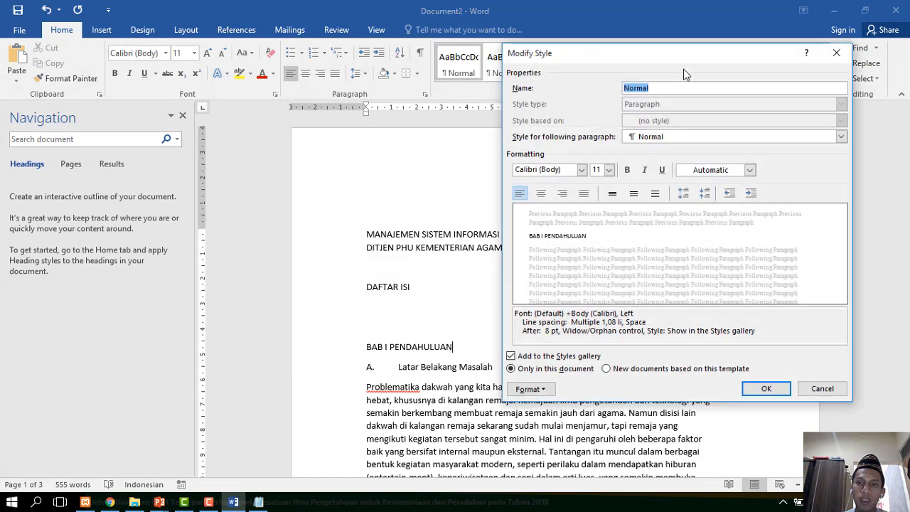
left_click_drag(680, 57, 537, 53)
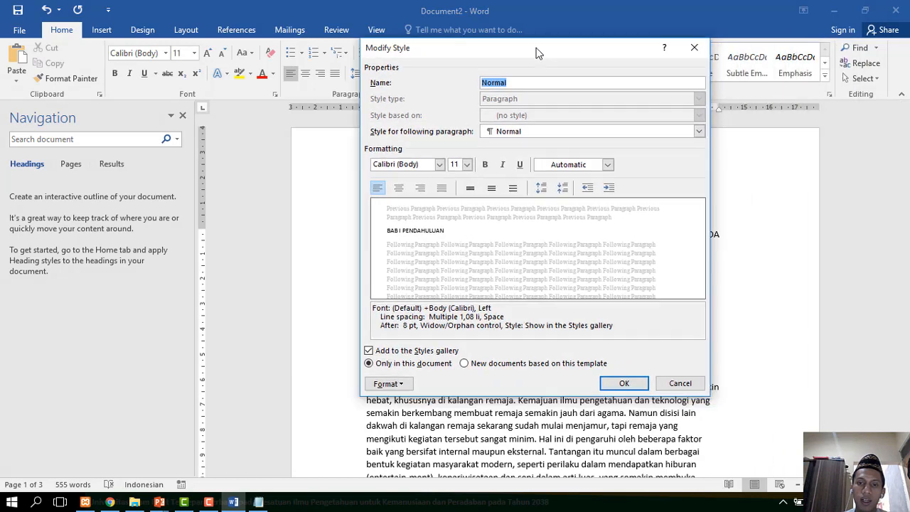
left_click(694, 47)
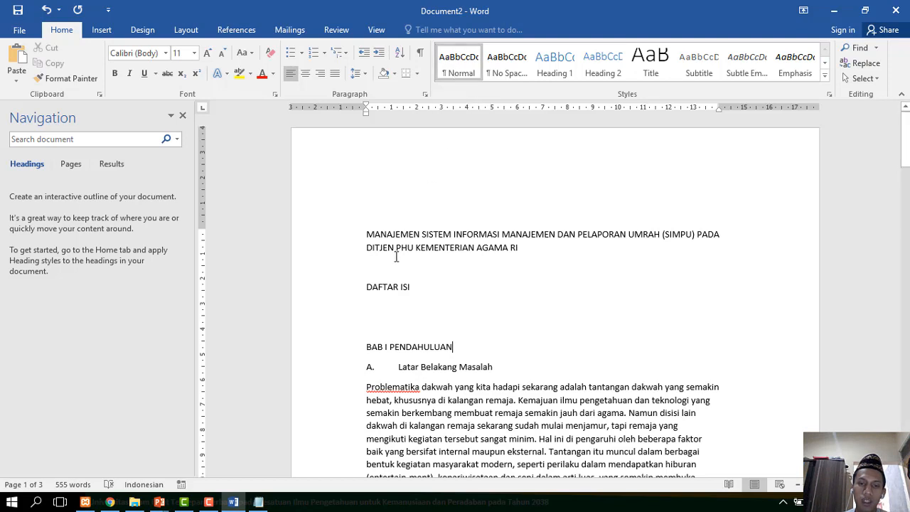
Modify the Normal style to use Calibri (Body) at size 12 with justified alignment.
right_click(460, 67)
left_click(496, 92)
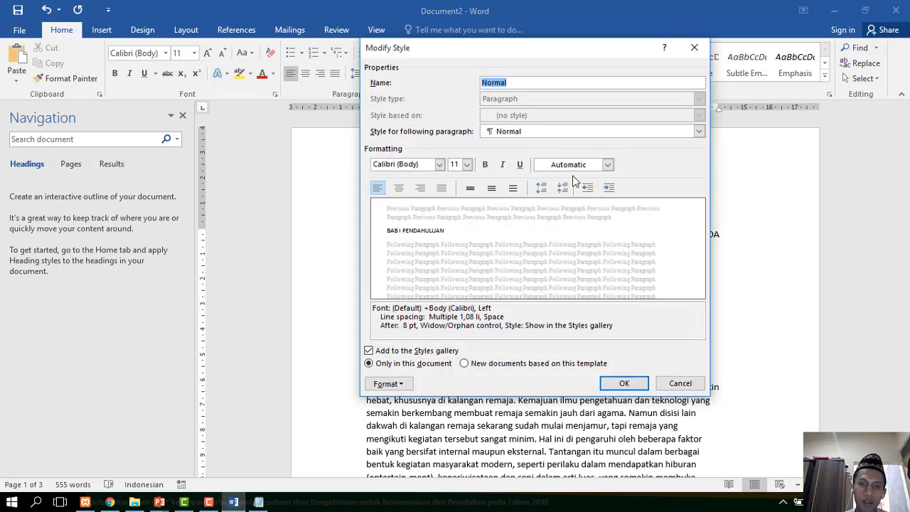
left_click(439, 164)
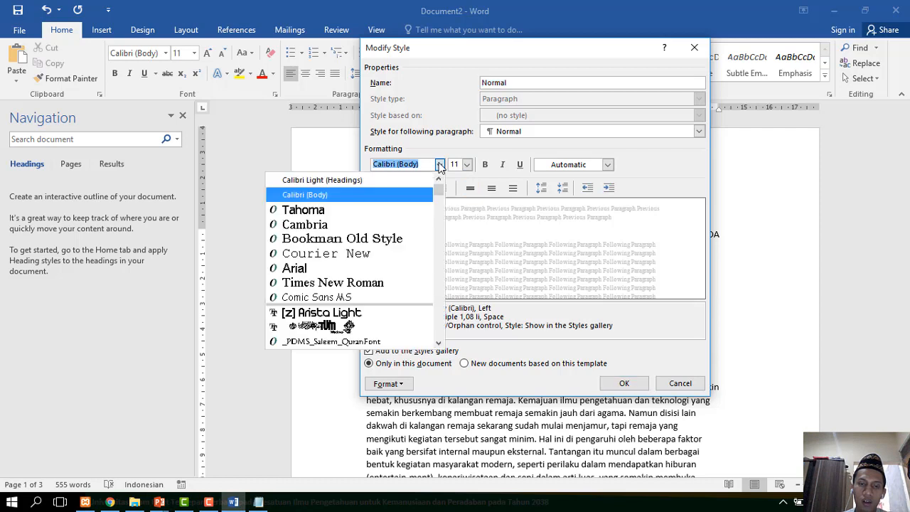
left_click(406, 194)
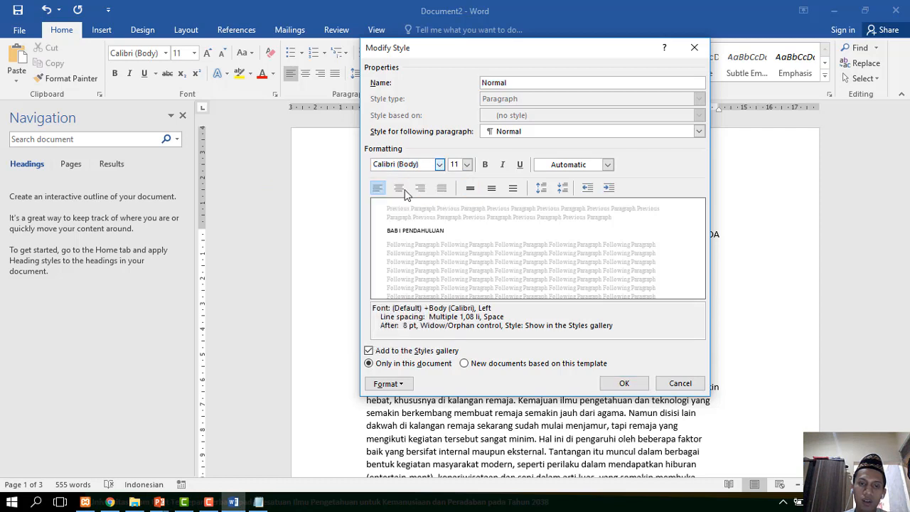
left_click(467, 164)
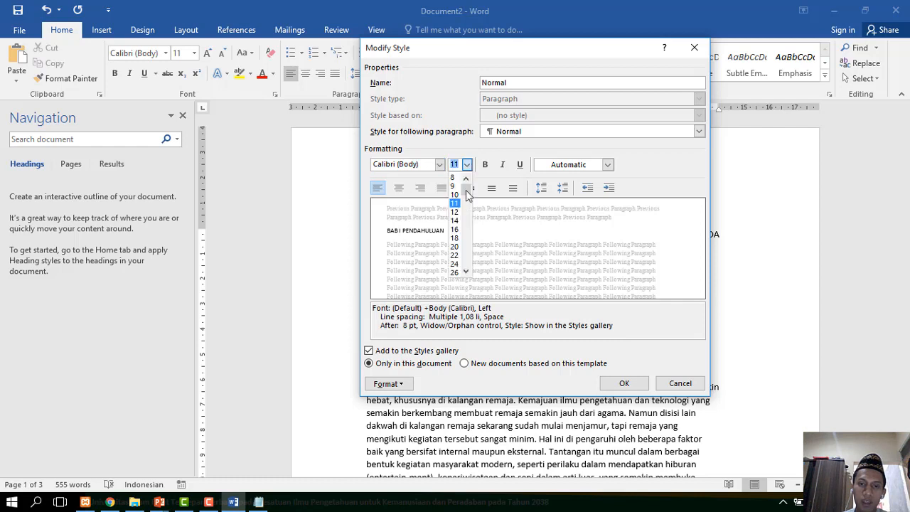
left_click(459, 212)
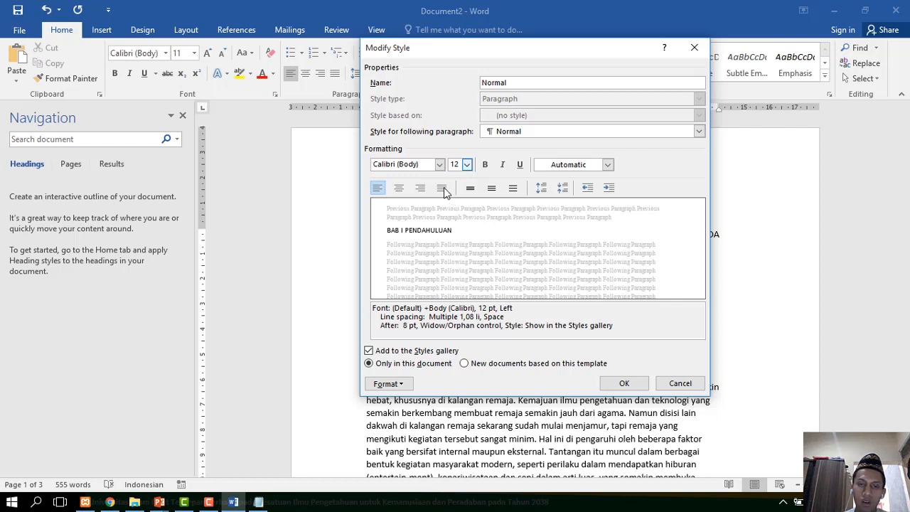
left_click(442, 189)
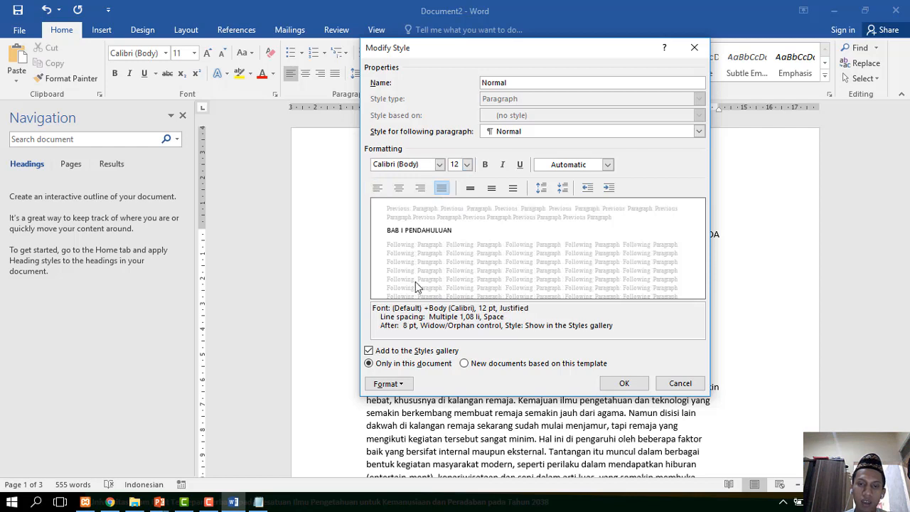
Open the Normal style's paragraph settings and set the line spacing to 1,5 lines.
left_click(402, 382)
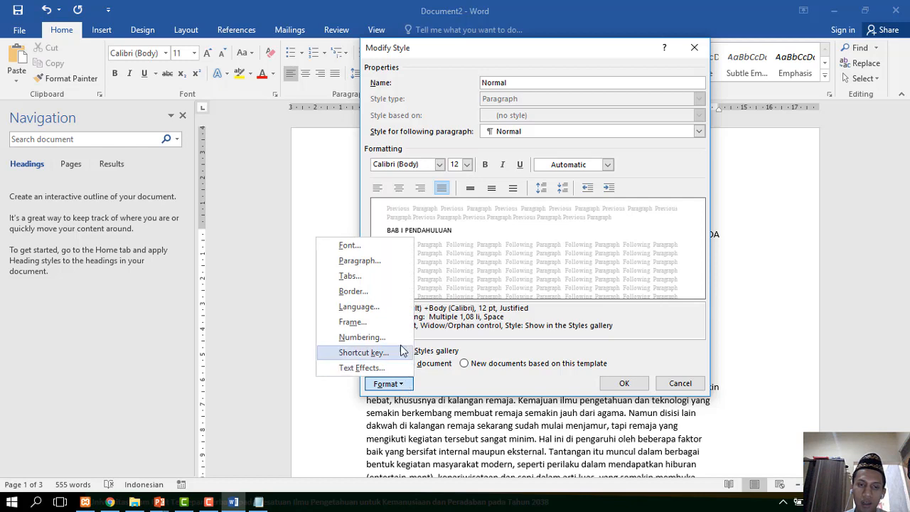
left_click(383, 260)
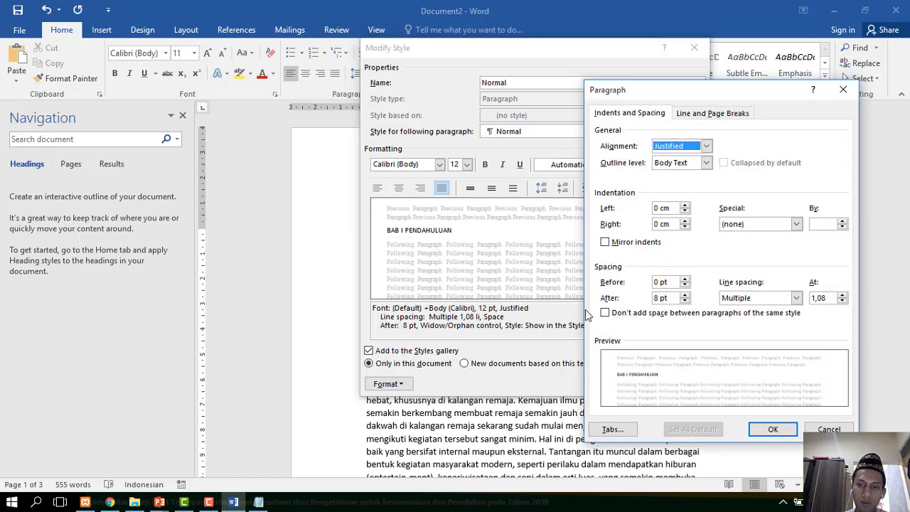
left_click(746, 299)
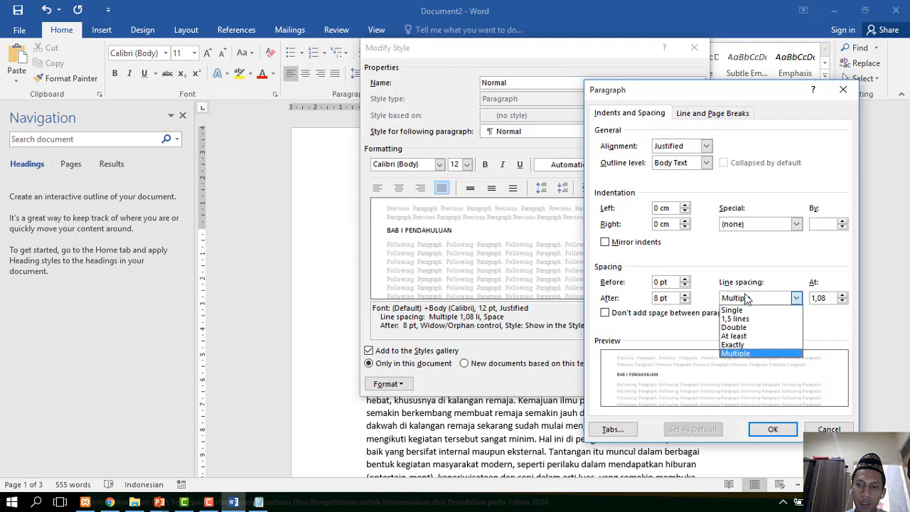
left_click(744, 312)
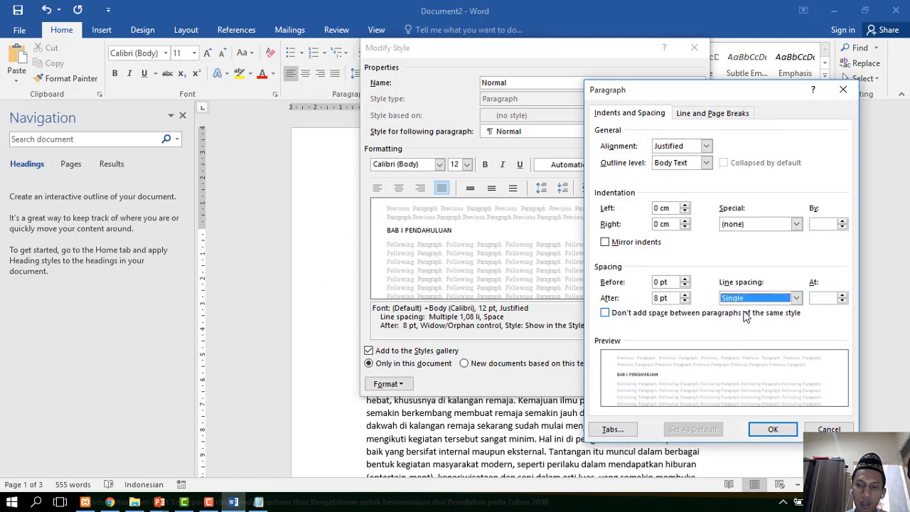
left_click(747, 297)
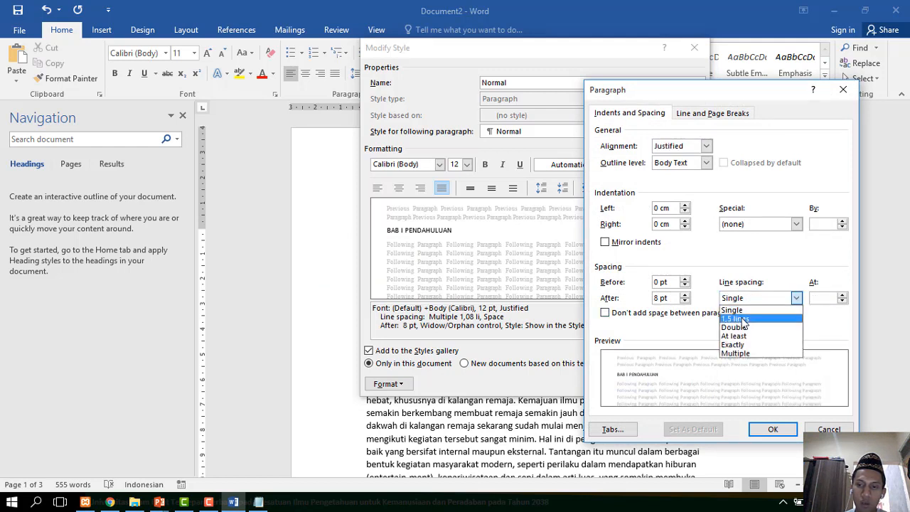
left_click(742, 320)
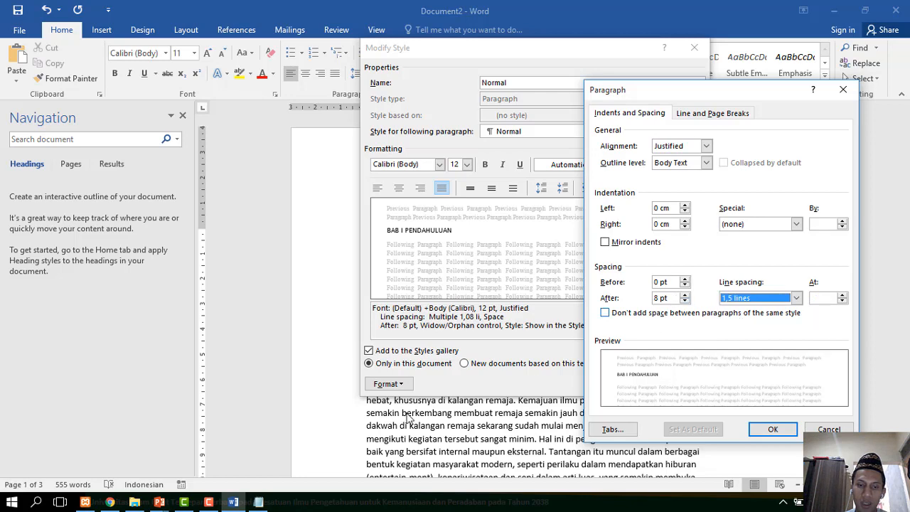
Switch to PowerPoint, change Spacing on the "Format Standar" slide to 1.5 px, and restart the slide show from that slide before returning to Word.
mouse_move(159, 502)
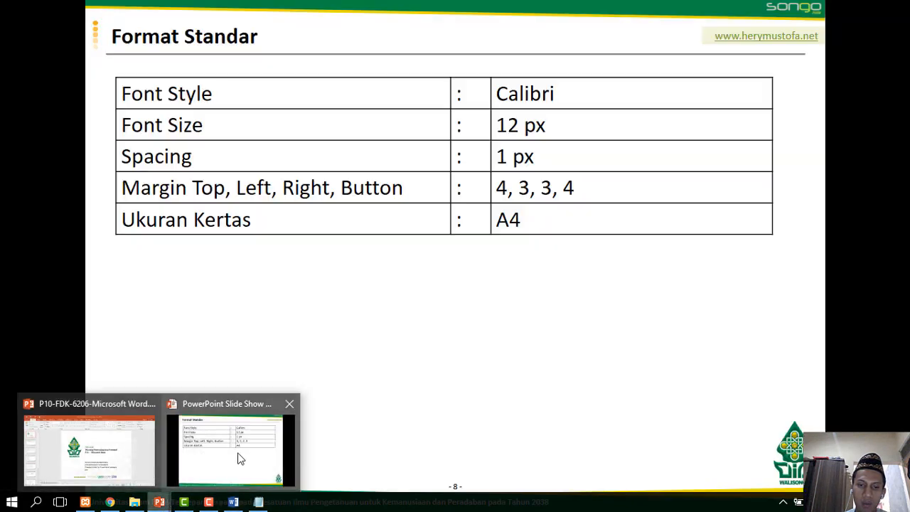
left_click(240, 459)
key("alt+Tab")
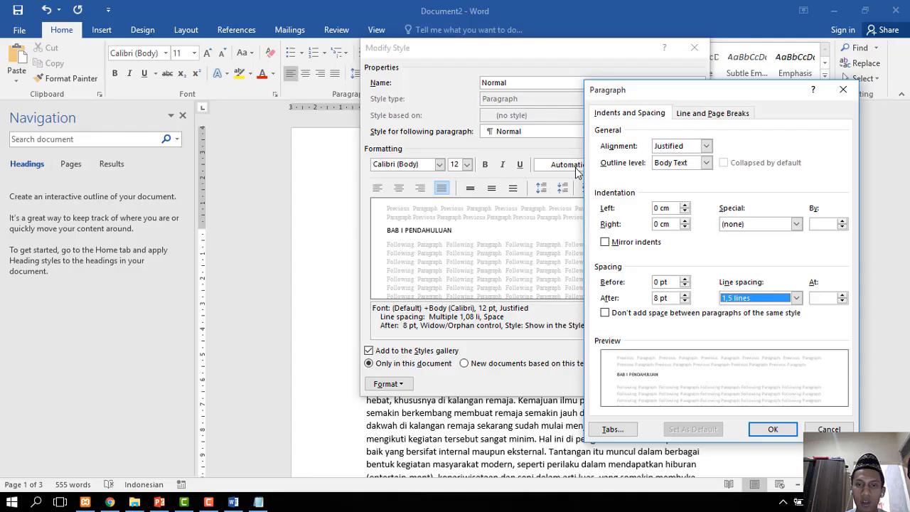
left_click(162, 504)
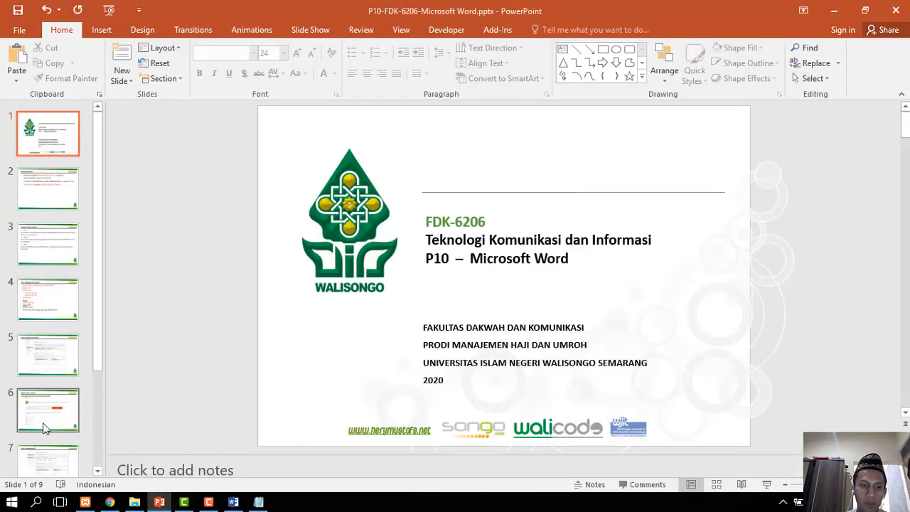
scroll(43, 426, "down", 4)
left_click(48, 395)
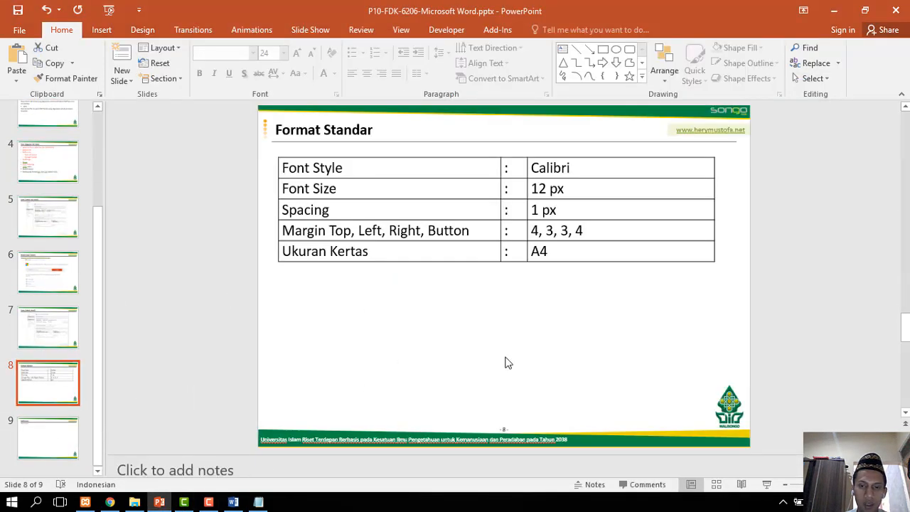
left_click(541, 208)
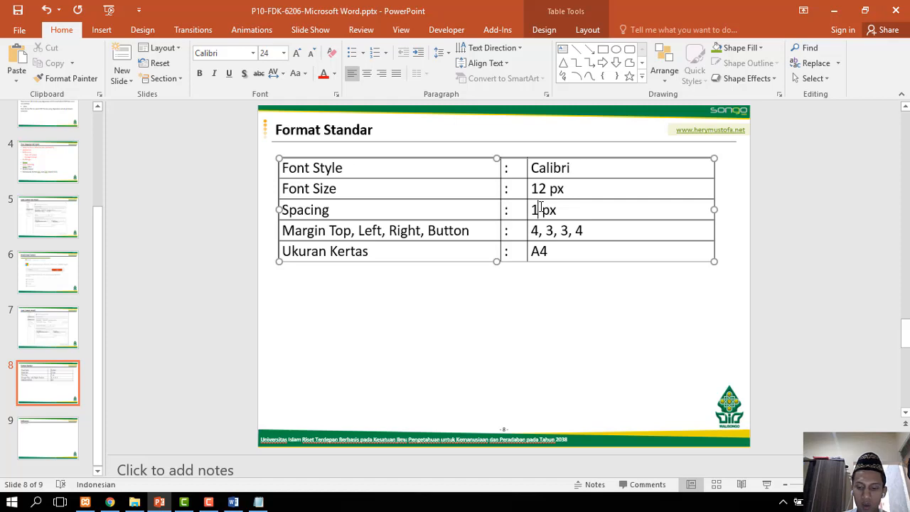
type(",5")
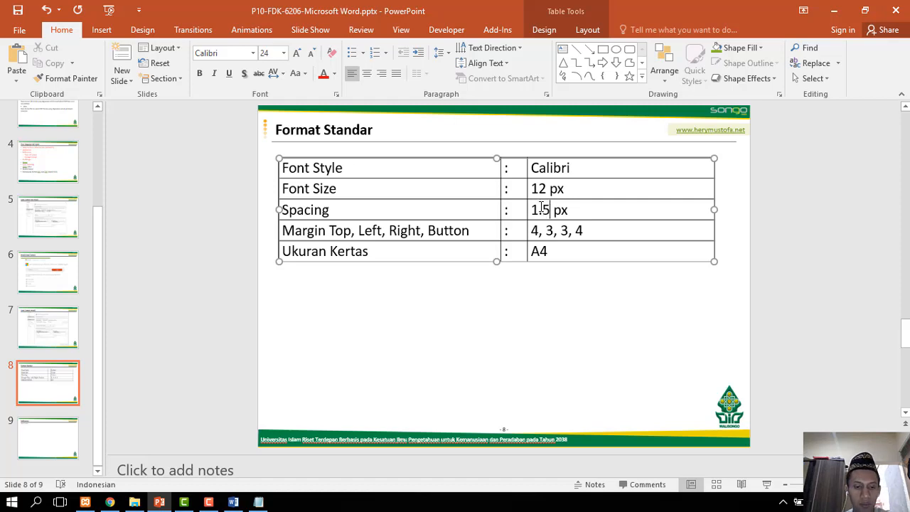
key("shift+F5")
key("alt+Tab")
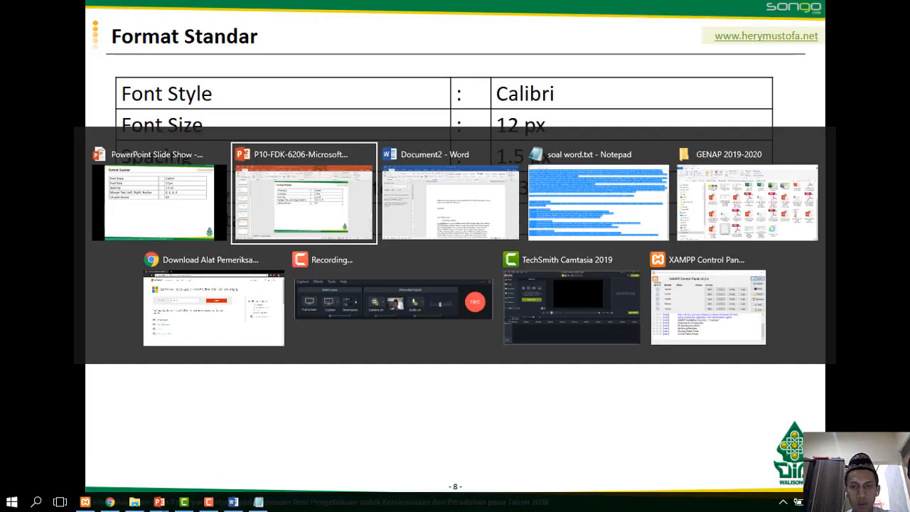
key("alt+Tab")
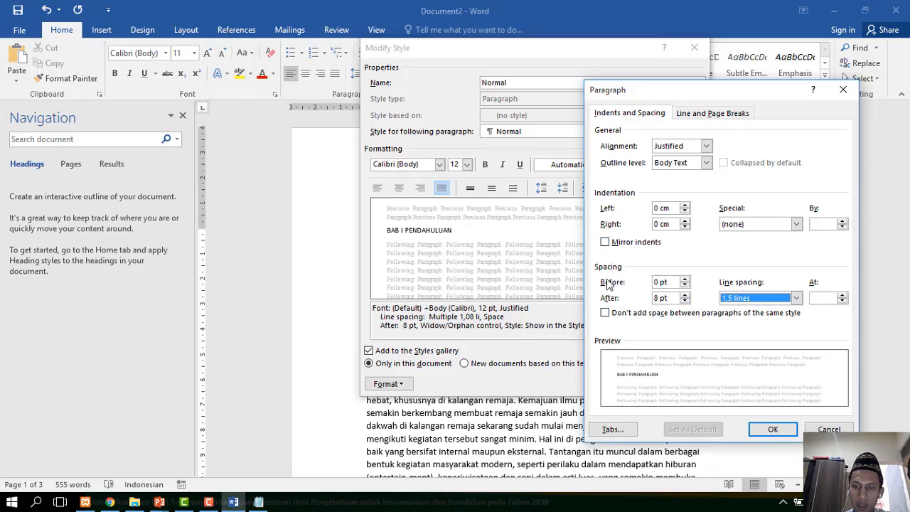
Set the Normal style's spacing after paragraphs to 0 pt and apply the modified style to the document.
left_click(684, 301)
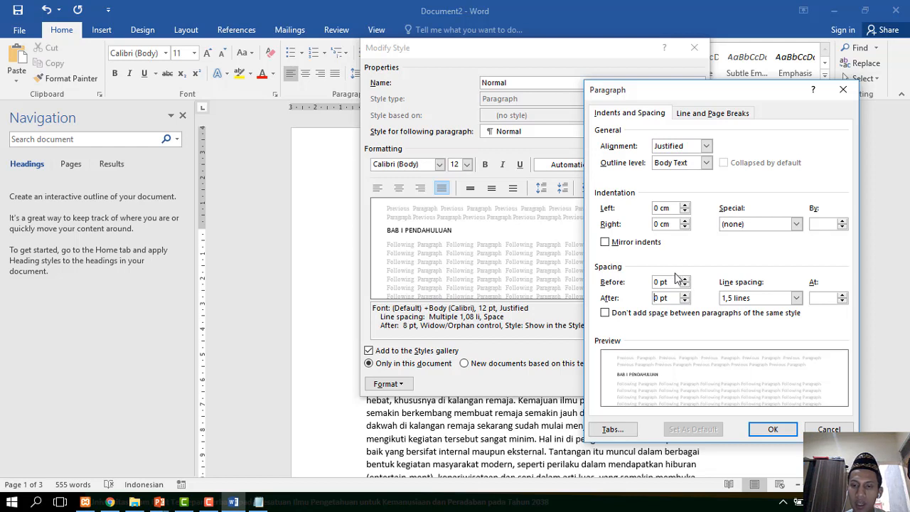
left_click(777, 432)
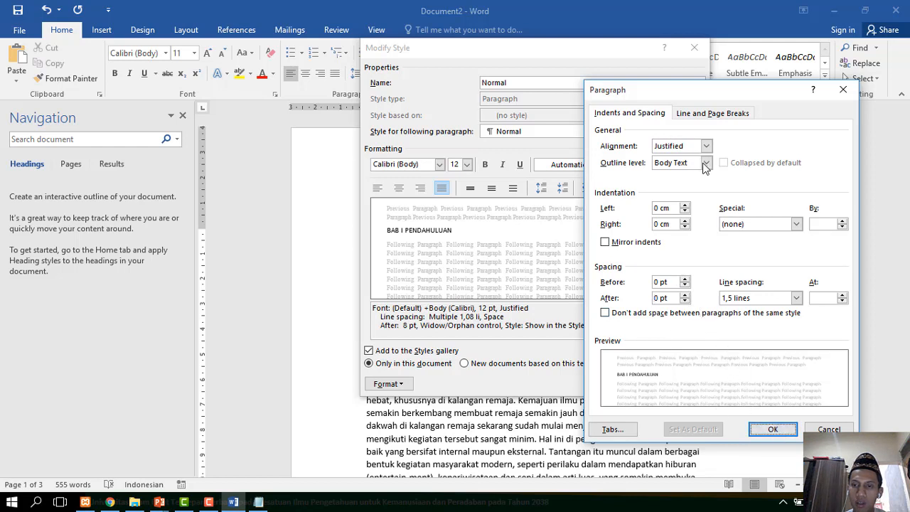
left_click(773, 431)
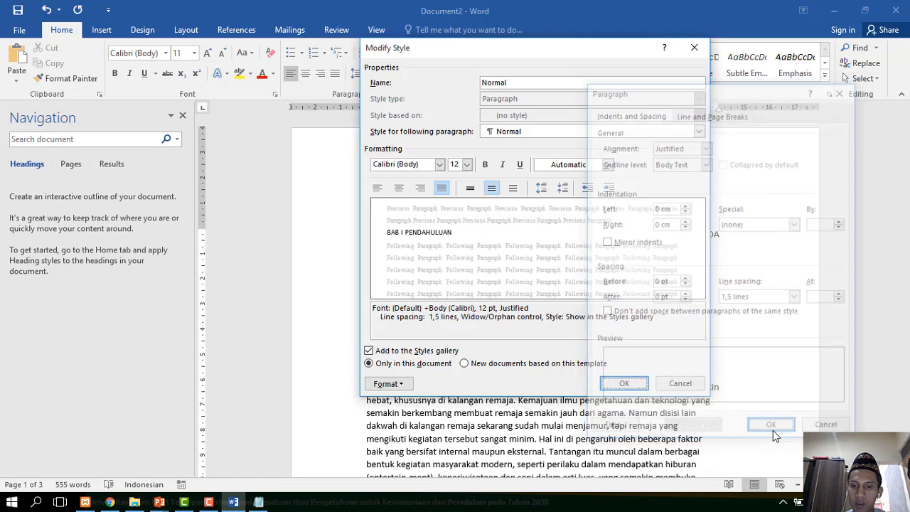
left_click(624, 383)
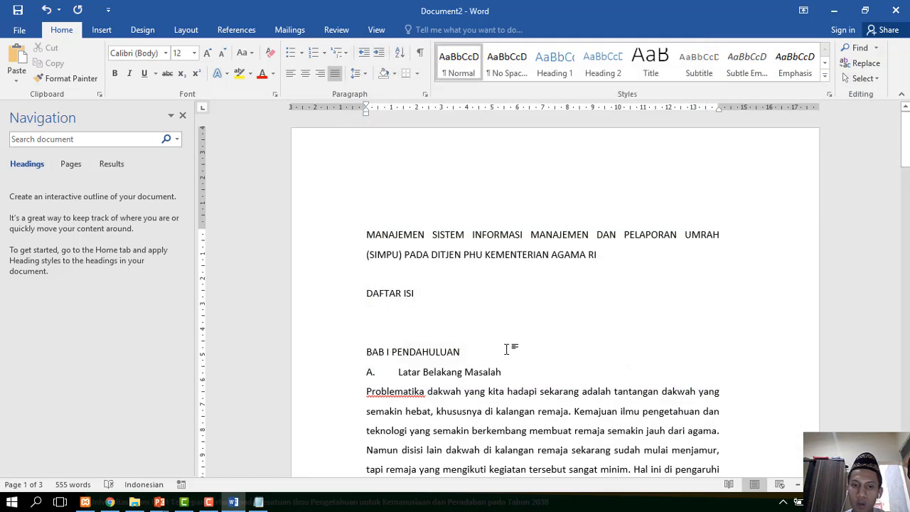
Review the document from the title through section E "Kegunaan Penelitian" to examine the font, alignment and spacing, then return to the first page.
scroll(507, 349, "down", 4)
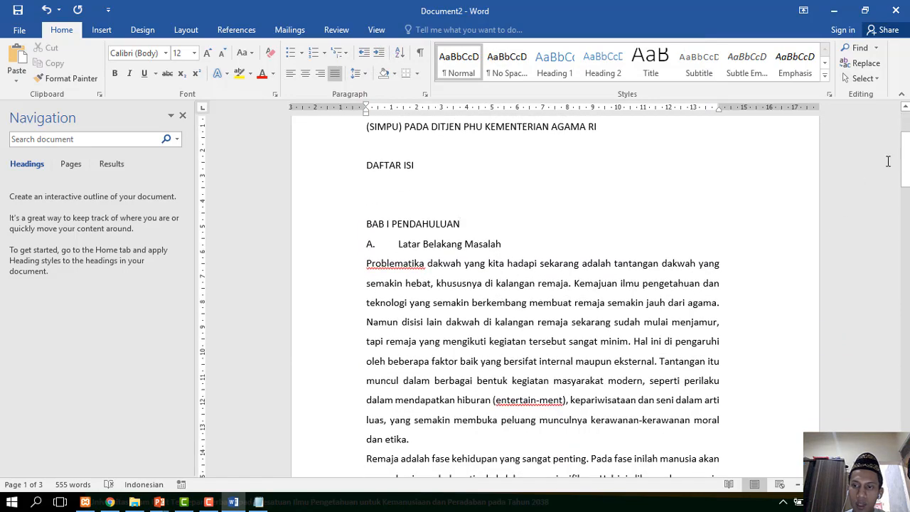
left_click_drag(905, 159, 905, 324)
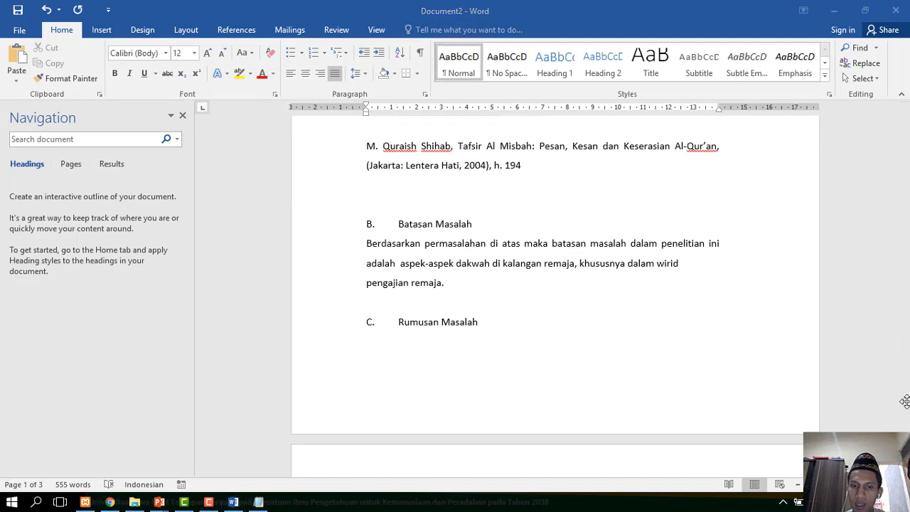
scroll(766, 359, "down", 3)
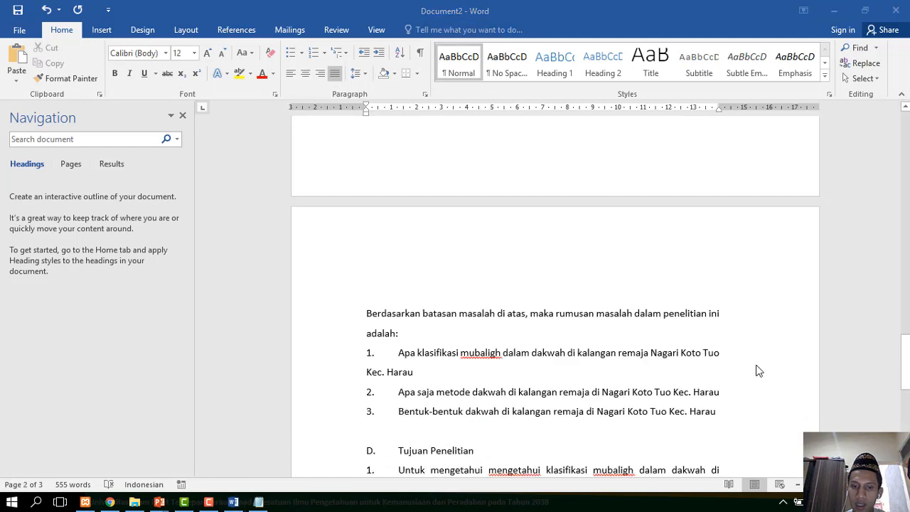
scroll(759, 370, "down", 6)
scroll(755, 374, "up", 2)
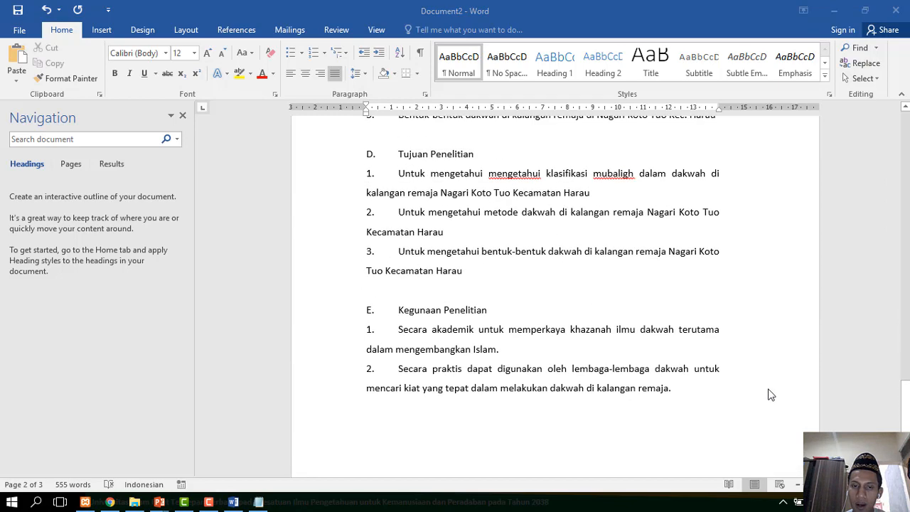
scroll(769, 392, "up", 3)
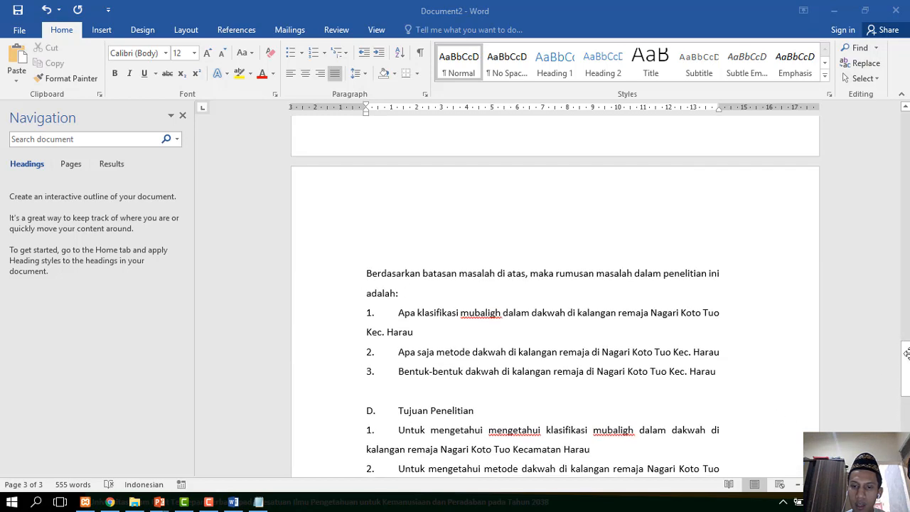
left_click_drag(907, 364, 864, 107)
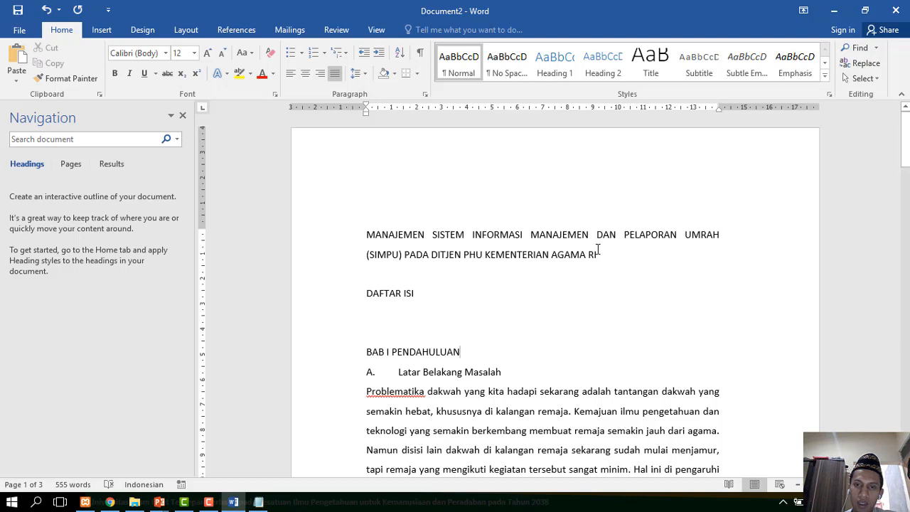
Point out the report title, "DAFTAR ISI" and "BAB I PENDAHULUAN" by selecting each in turn, then clear the selection.
left_click_drag(595, 261, 320, 221)
left_click(490, 319)
left_click_drag(607, 259, 363, 229)
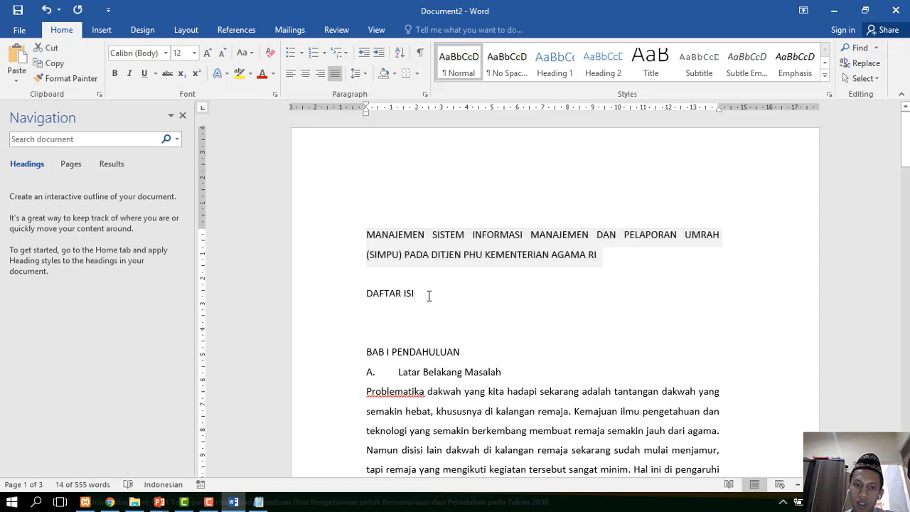
left_click_drag(429, 296, 369, 295)
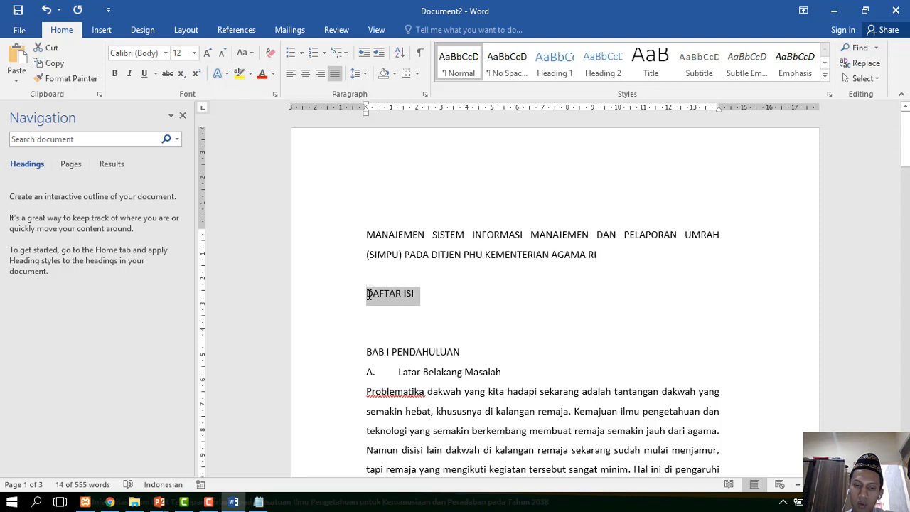
left_click_drag(470, 355, 376, 354)
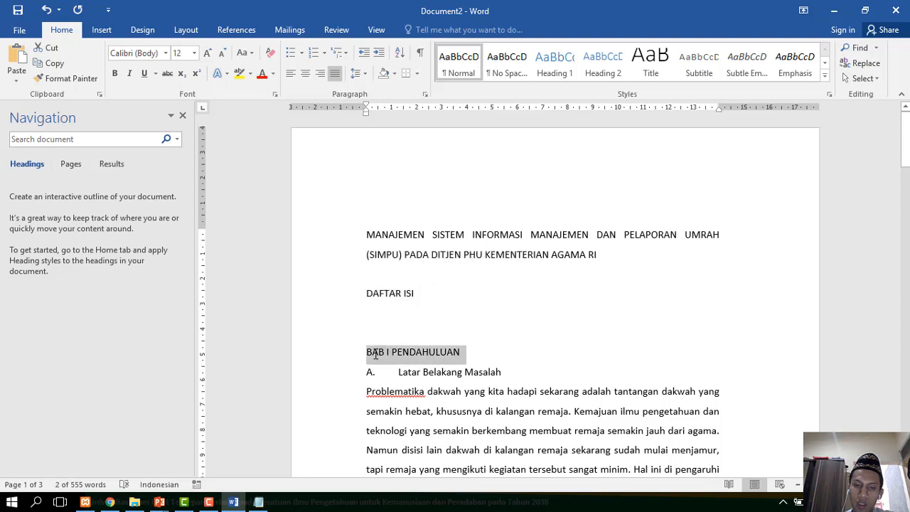
left_click(551, 401)
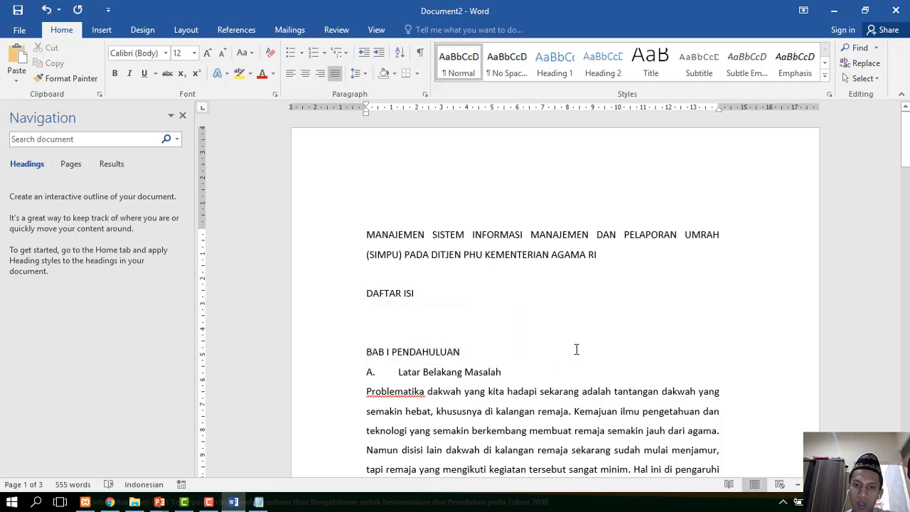
Apply the Heading 1 style to the two-line report title and close the Navigation pane.
left_click_drag(601, 254, 361, 224)
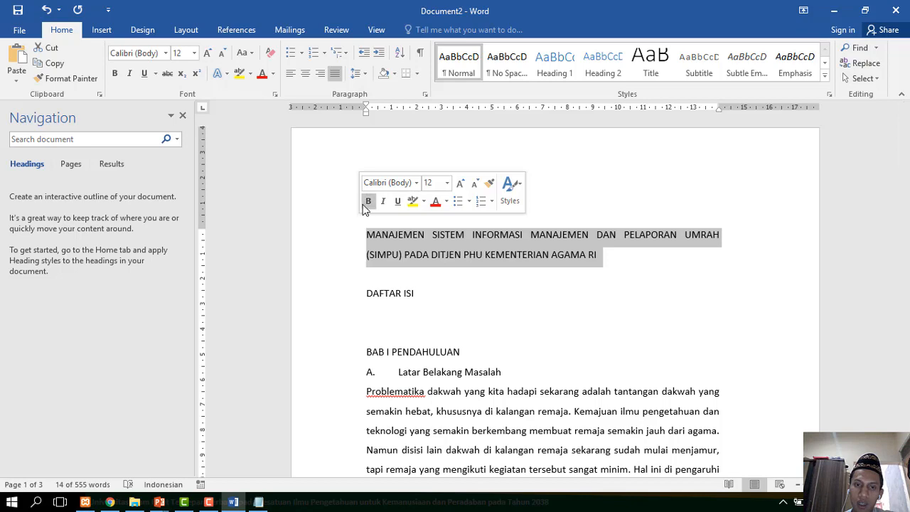
left_click(560, 73)
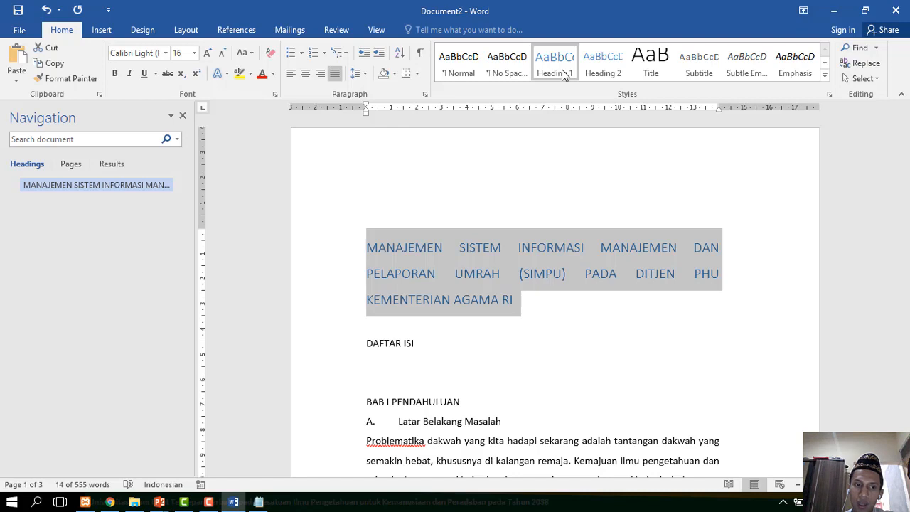
left_click(182, 115)
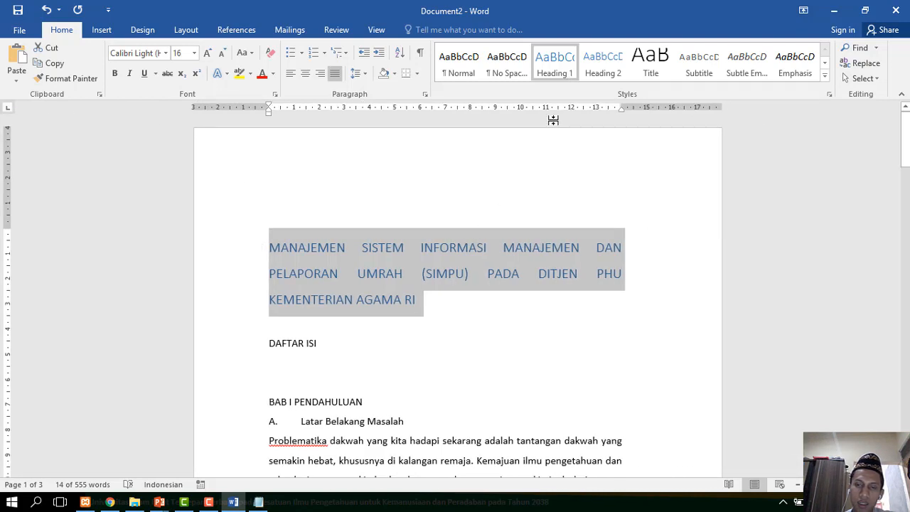
Modify the Heading 1 style to use Calibri (Body), 12 pt, bold, with the Automatic font color.
right_click(566, 69)
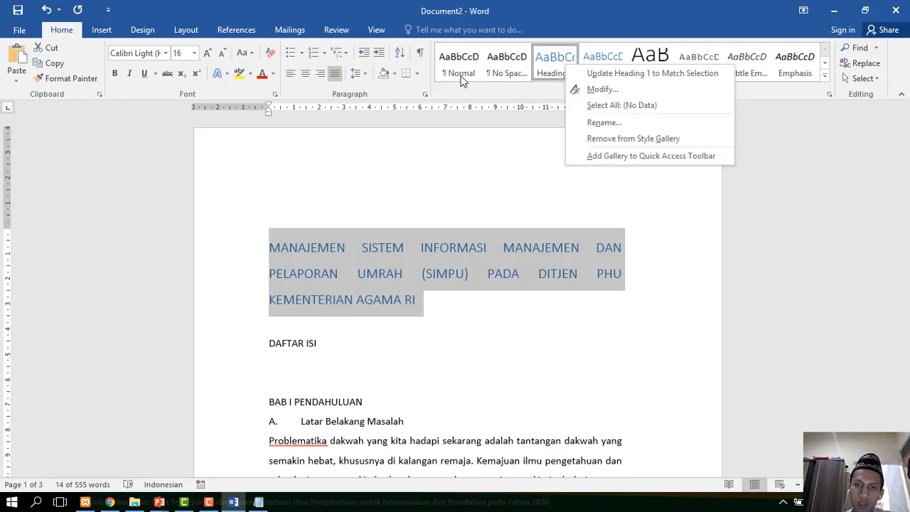
left_click(557, 85)
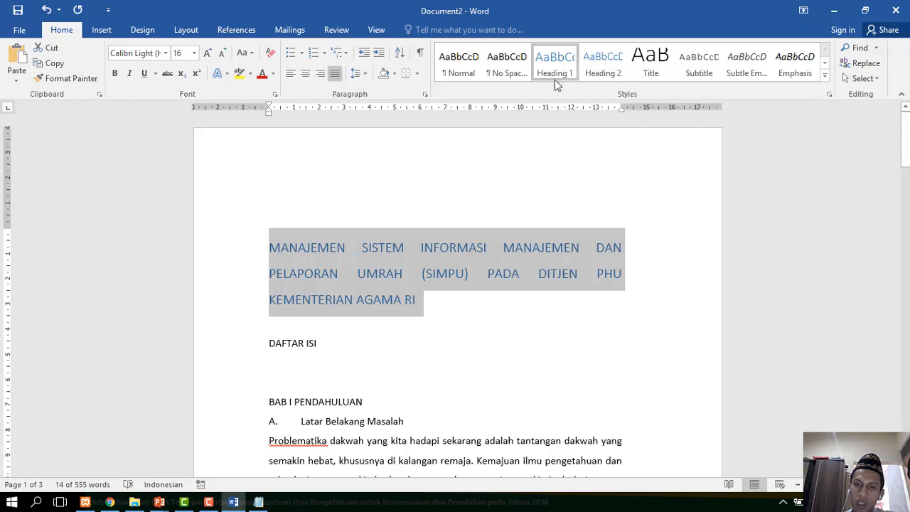
right_click(560, 73)
left_click(577, 93)
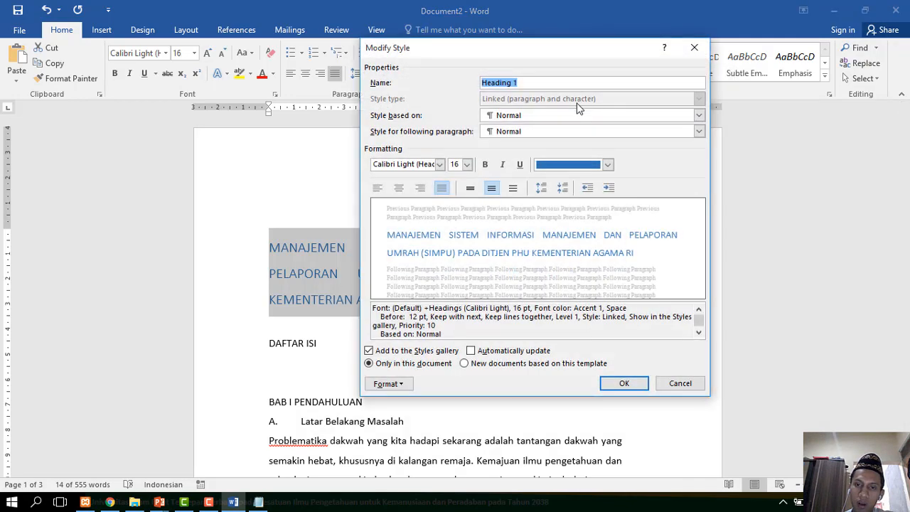
left_click(440, 164)
left_click(423, 194)
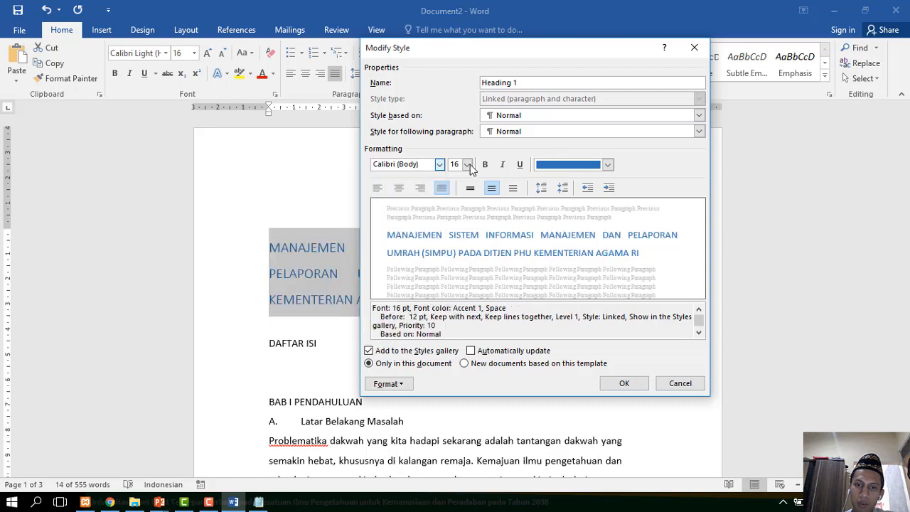
left_click(466, 164)
left_click(459, 213)
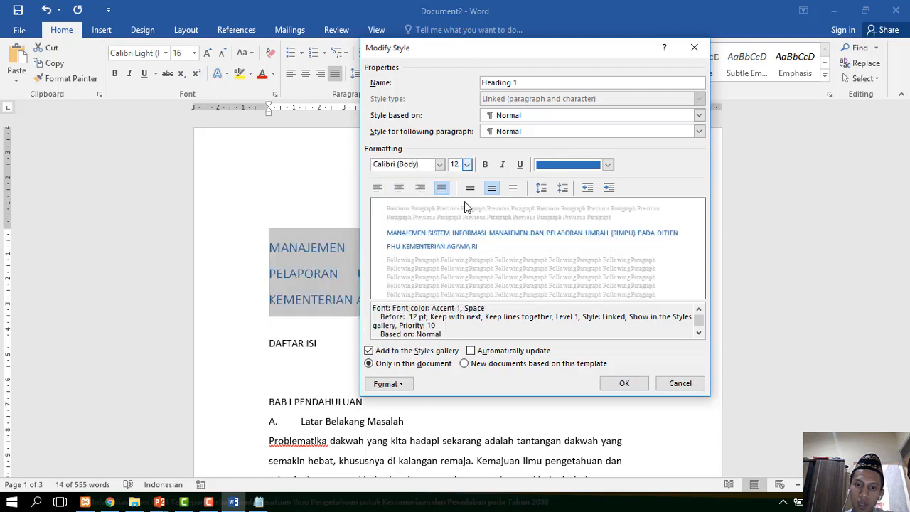
left_click(485, 164)
left_click(595, 171)
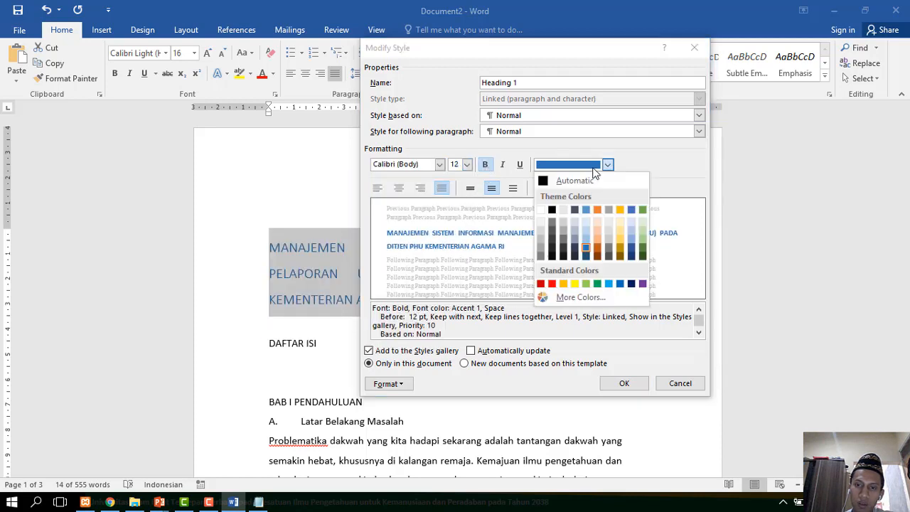
left_click(586, 178)
Set the Heading 1 style's spacing before paragraphs to 0 pt and apply the modified style.
left_click(388, 383)
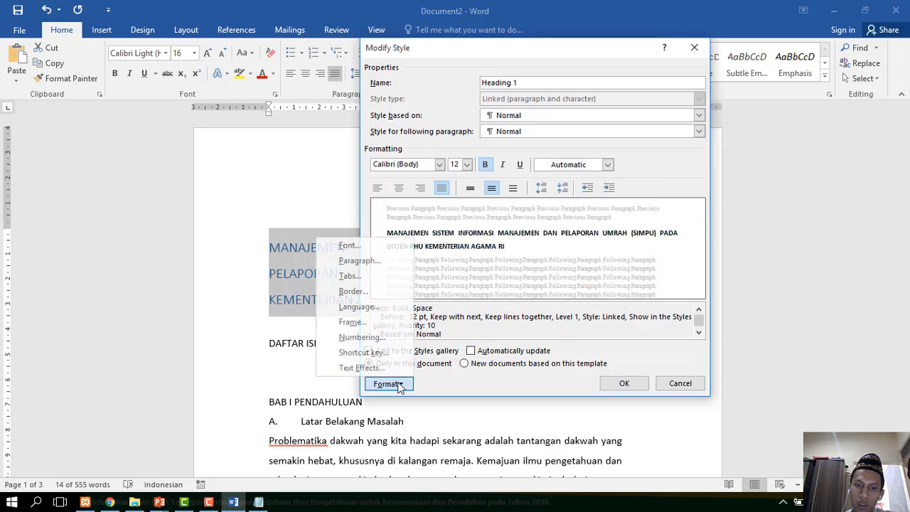
left_click(377, 262)
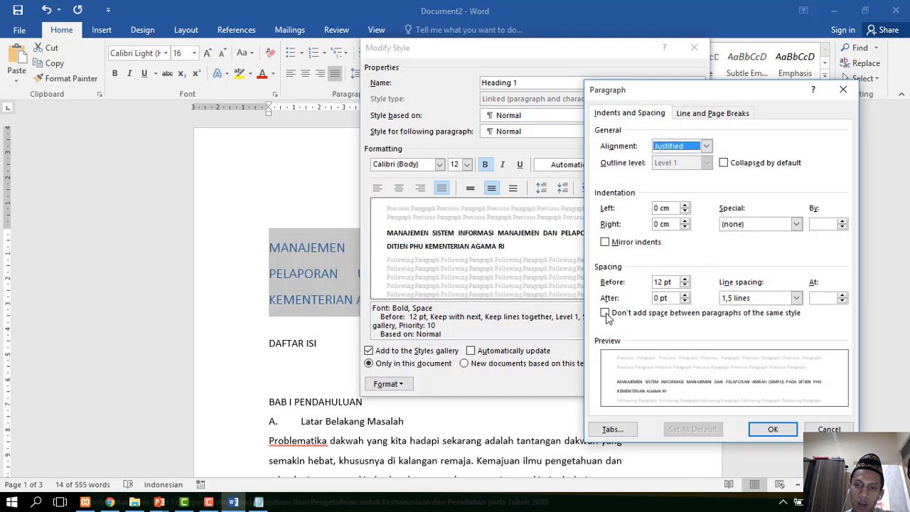
left_click(685, 286)
left_click(686, 285)
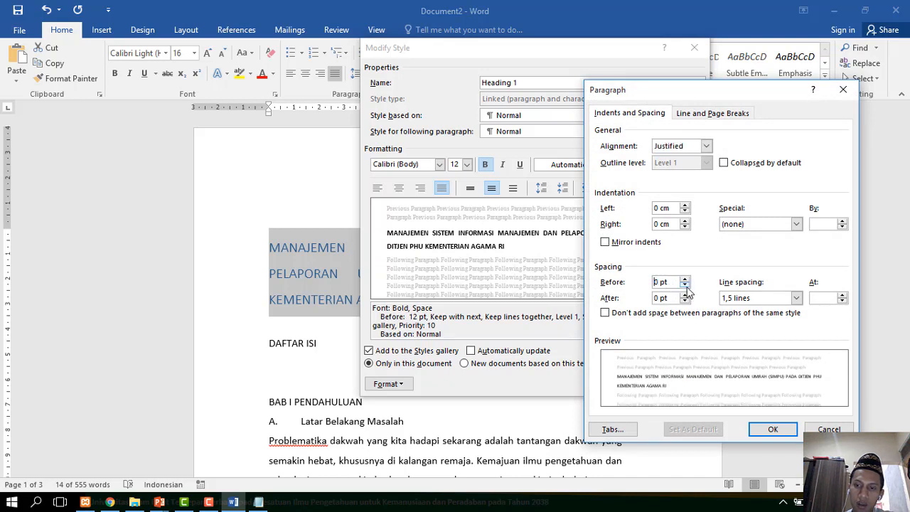
left_click(762, 435)
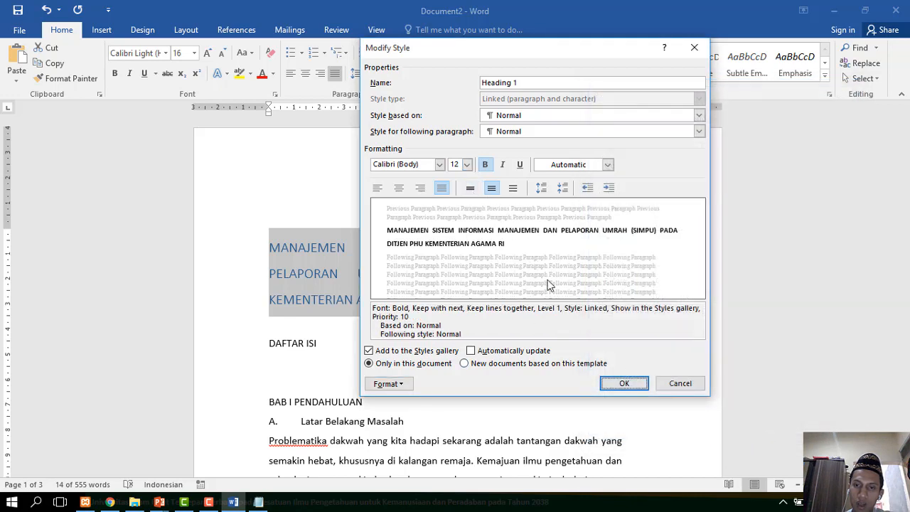
left_click(620, 384)
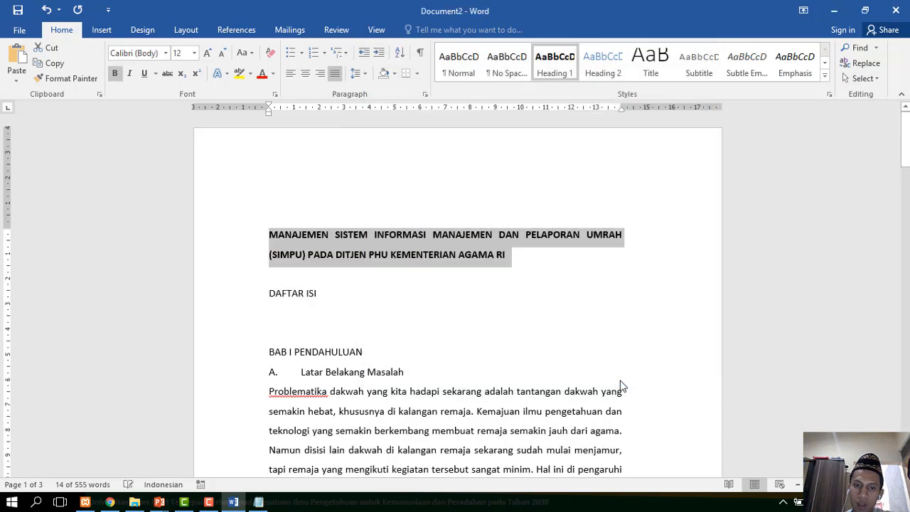
Center the report title on the first page.
left_click(350, 308)
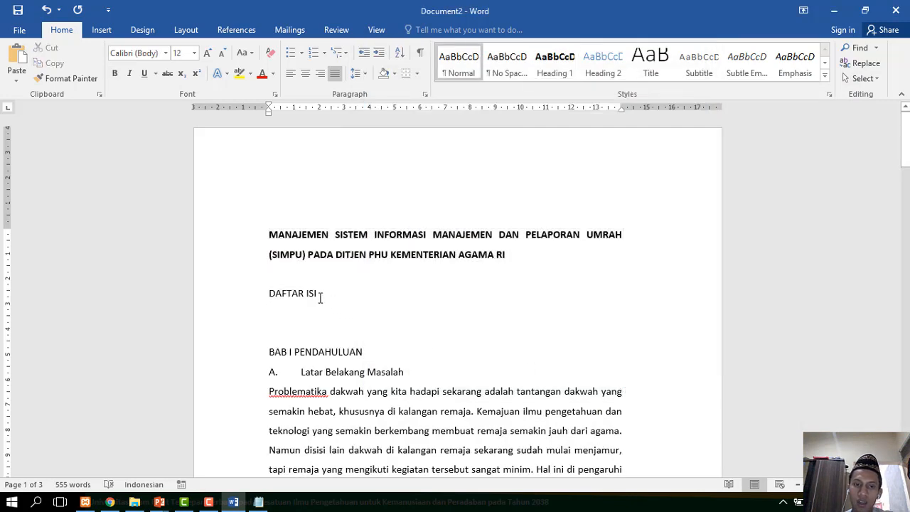
left_click(275, 235)
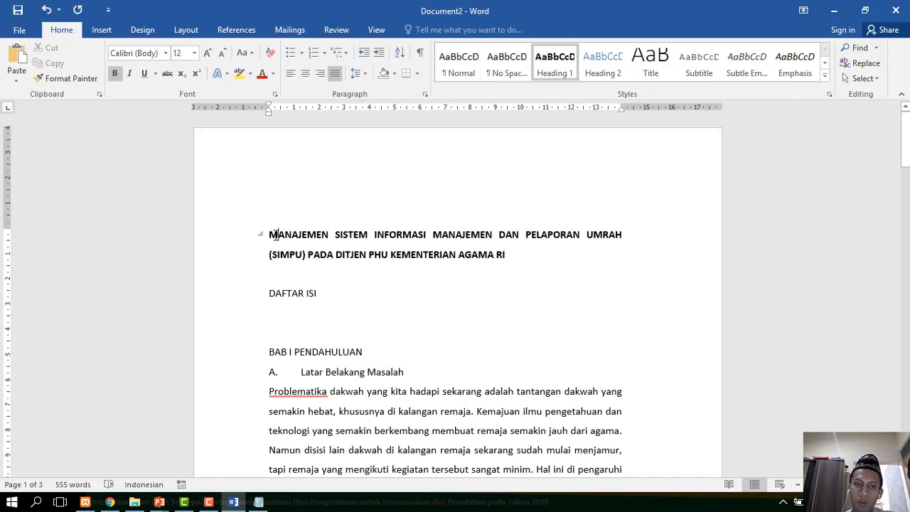
left_click(305, 73)
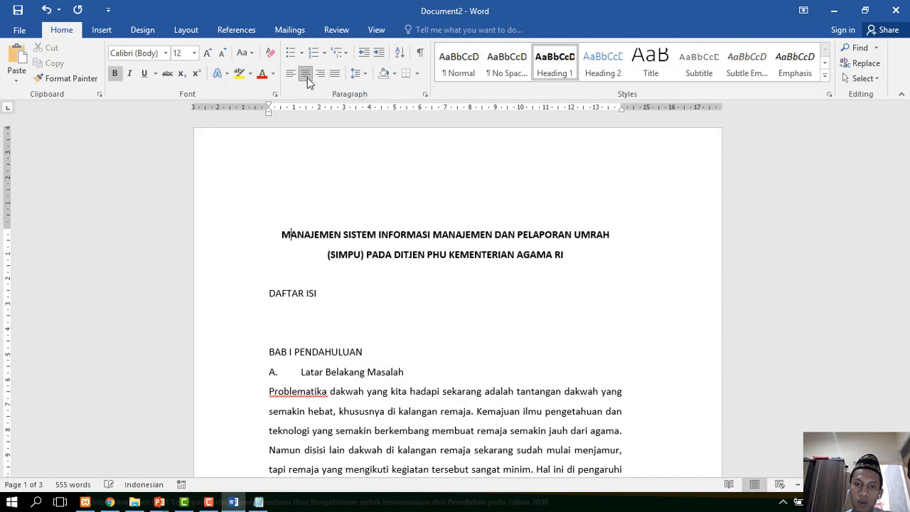
Insert a page break before "DAFTAR ISI" and check how the title page and the new page are separated.
left_click(304, 293)
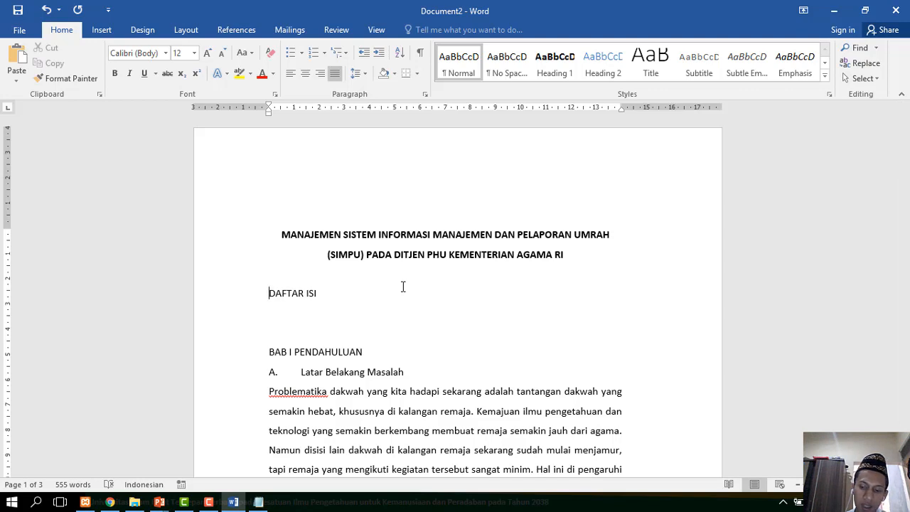
key("ctrl+Return")
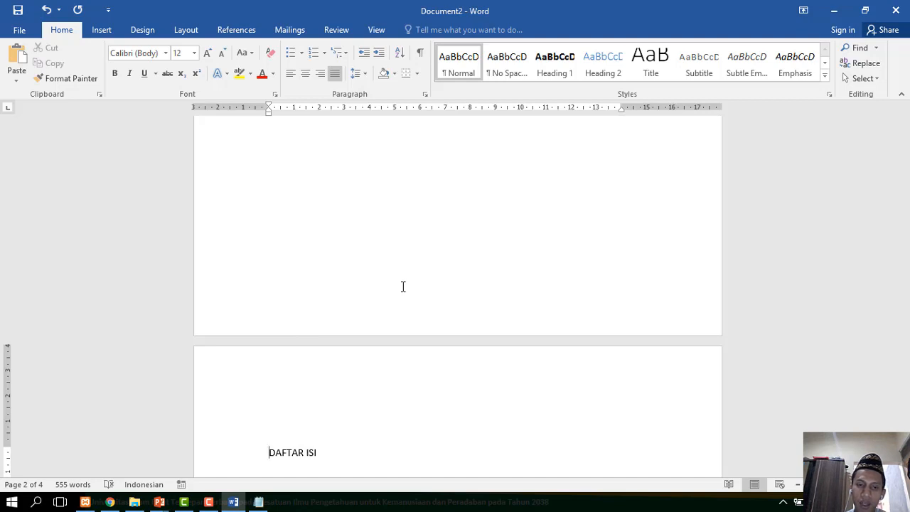
scroll(402, 286, "up", 10)
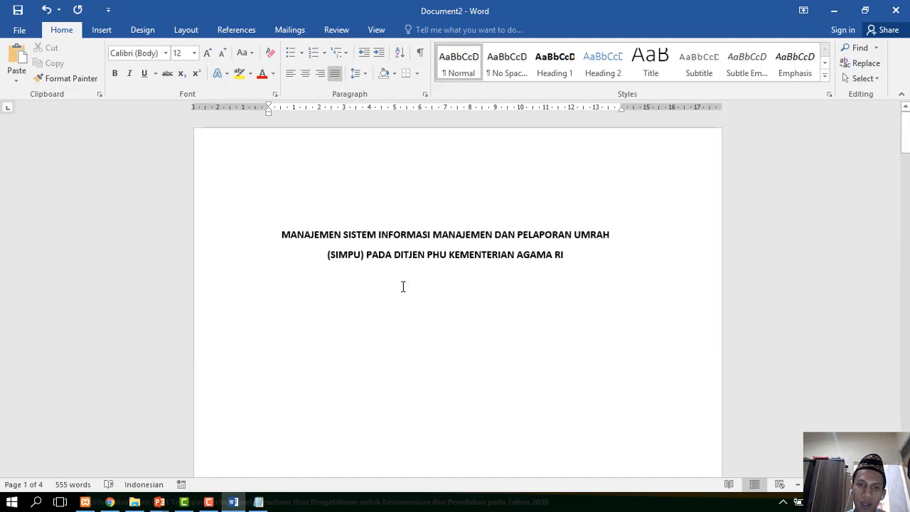
scroll(402, 286, "down", 3)
scroll(402, 287, "up", 3)
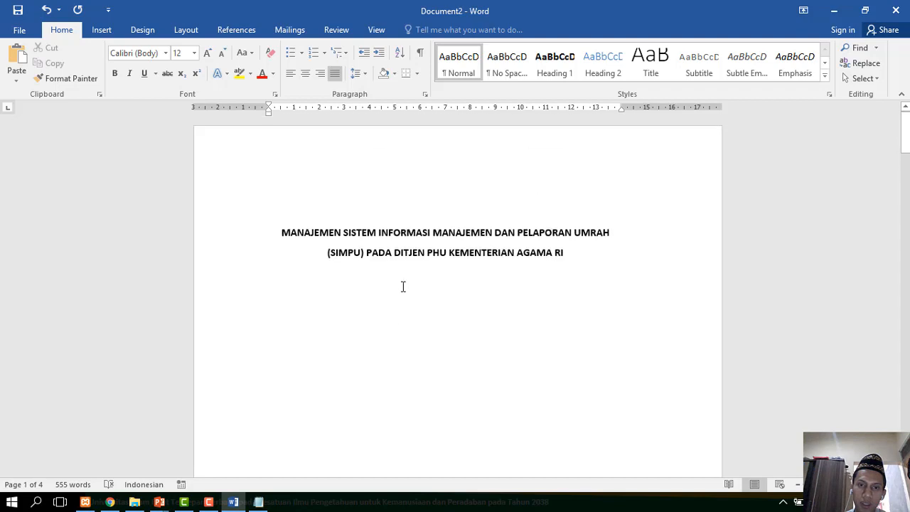
scroll(402, 286, "down", 5)
scroll(402, 286, "down", 3)
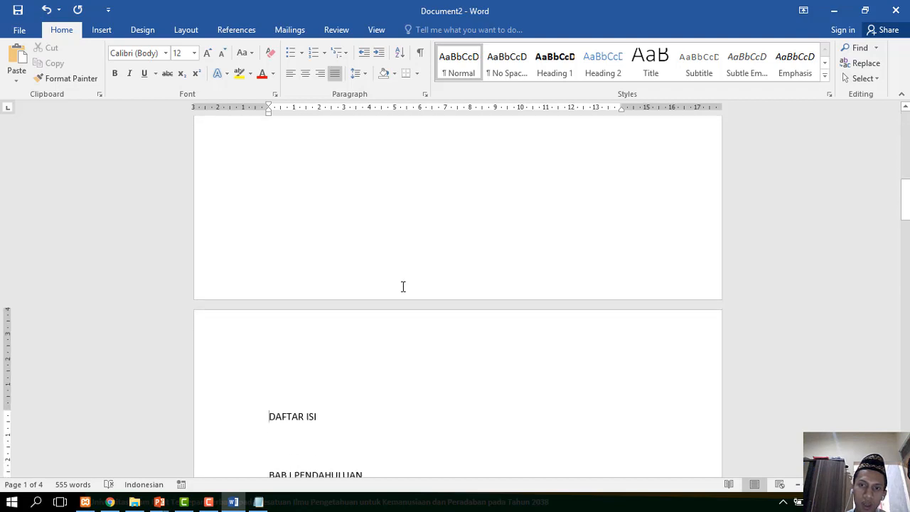
Apply the Heading 1 style to "DAFTAR ISI" and center it.
left_click(264, 429)
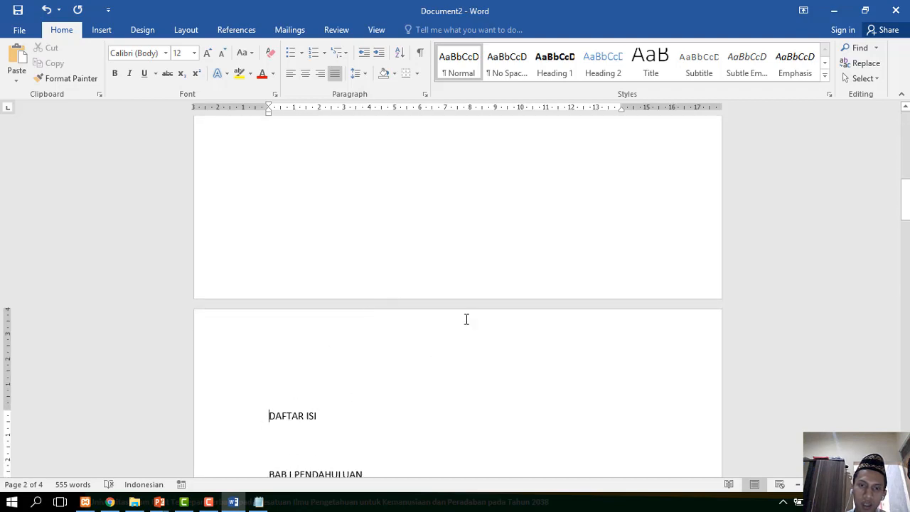
left_click(555, 68)
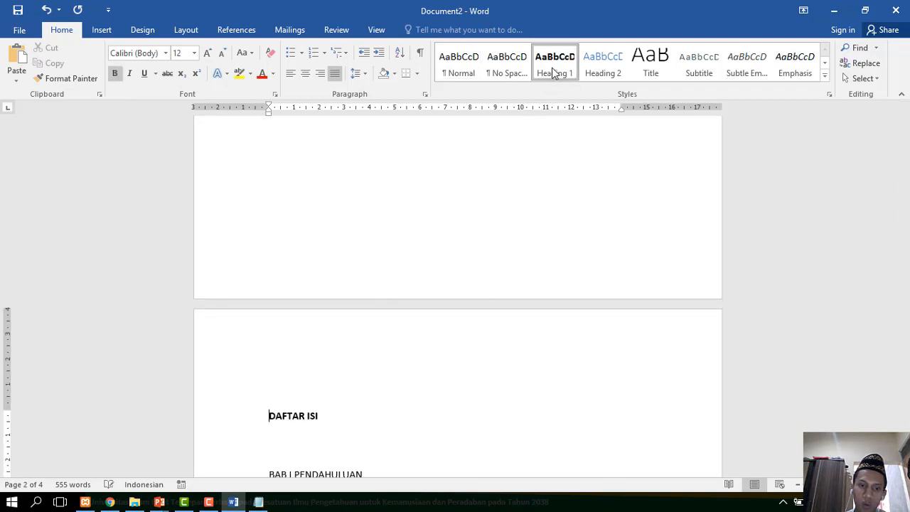
left_click(305, 73)
Start "BAB I PENDAHULUAN" on a new page and format it as a centered Heading 1.
scroll(336, 468, "down", 1)
scroll(336, 467, "down", 2)
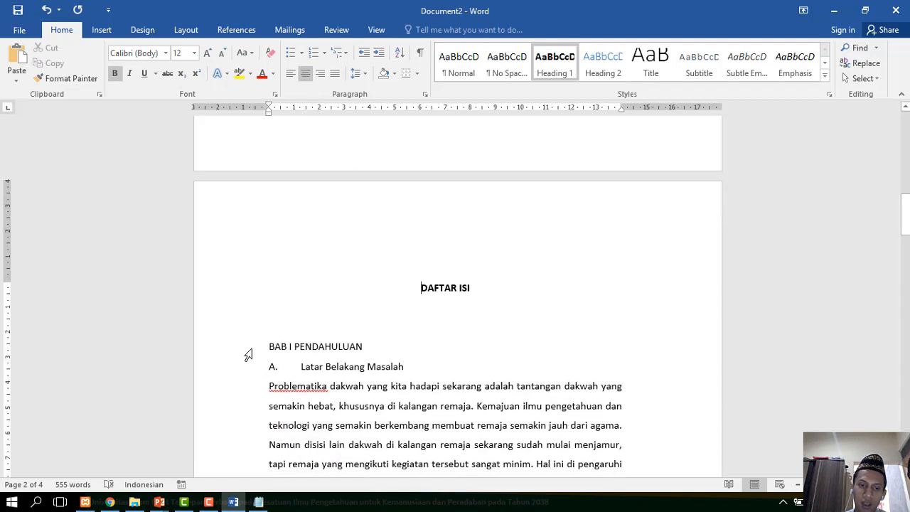
left_click(267, 332)
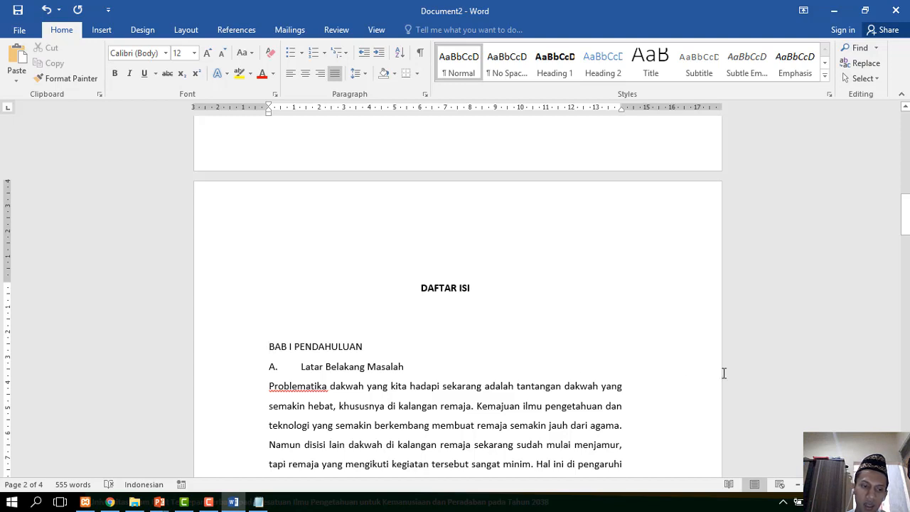
key("ctrl+Return")
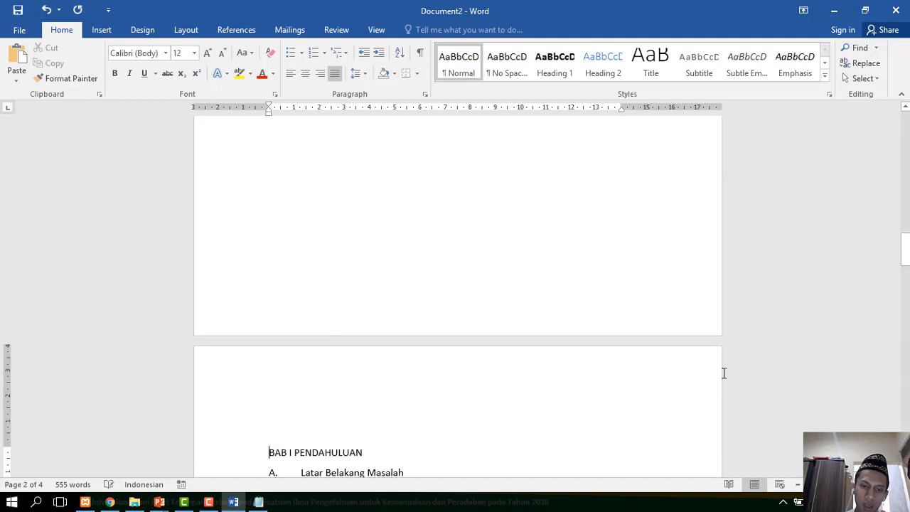
left_click(547, 71)
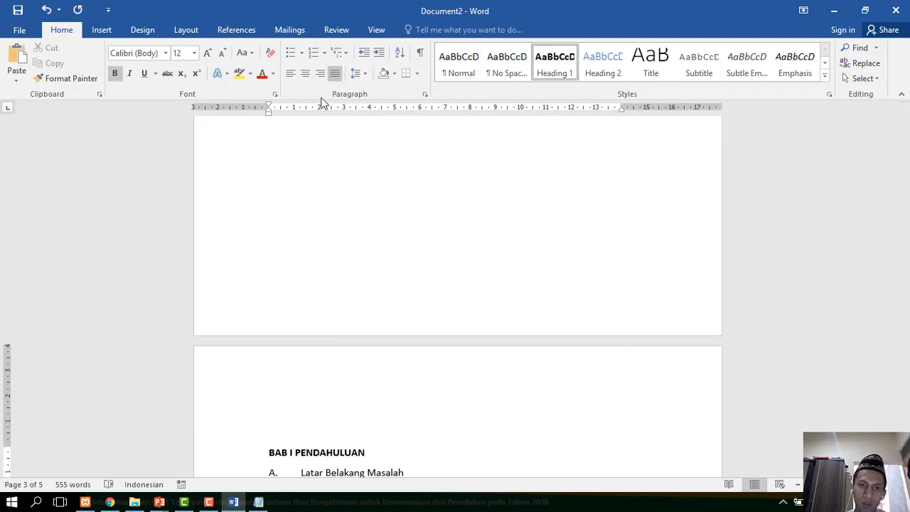
left_click(307, 75)
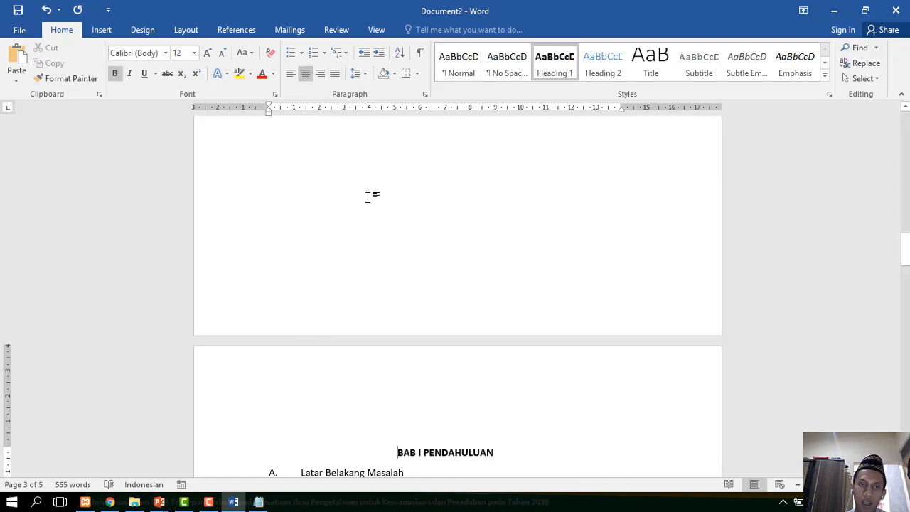
Show the Navigation pane to list the document's headings.
left_click(332, 32)
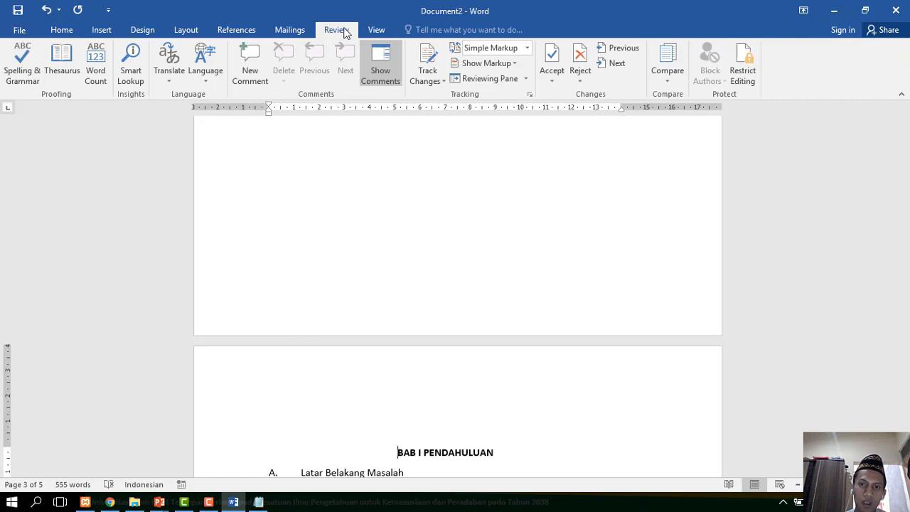
left_click(381, 32)
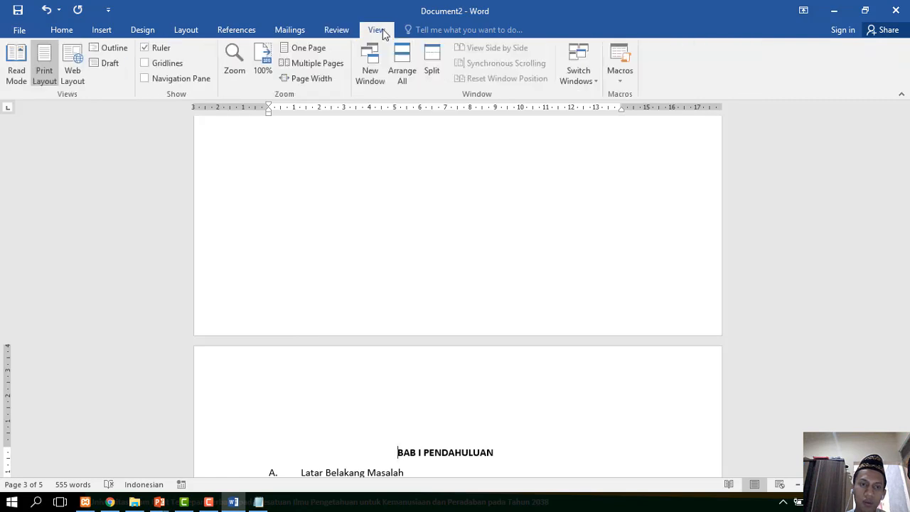
left_click(205, 76)
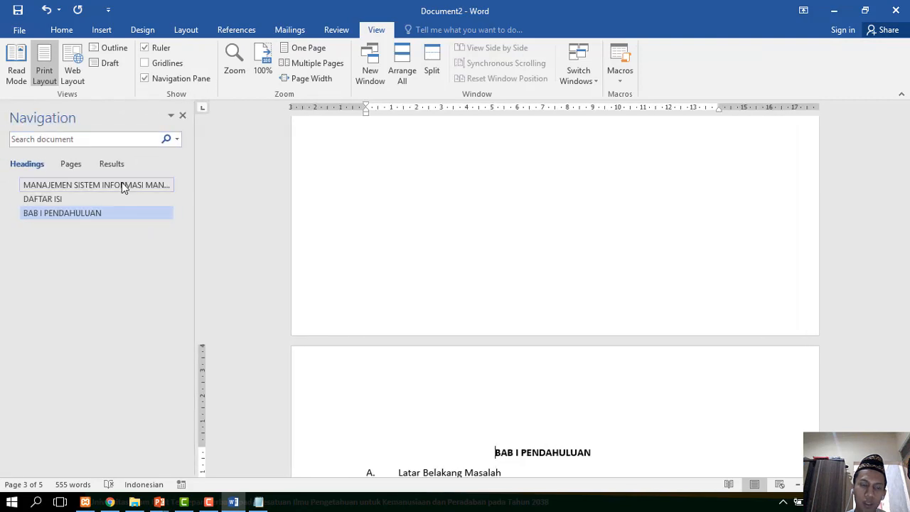
Jump to the report title and to "DAFTAR ISI" through the heading outline to examine their pages.
left_click(121, 184)
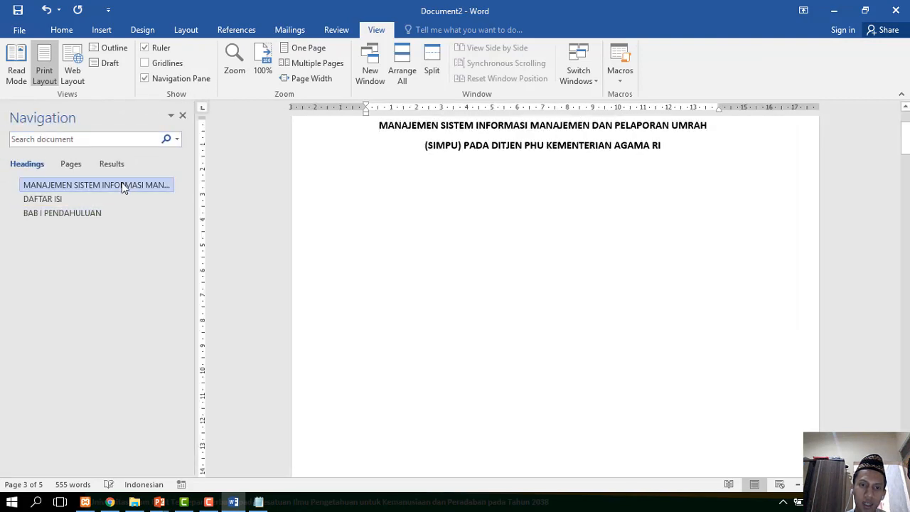
scroll(382, 177, "up", 2)
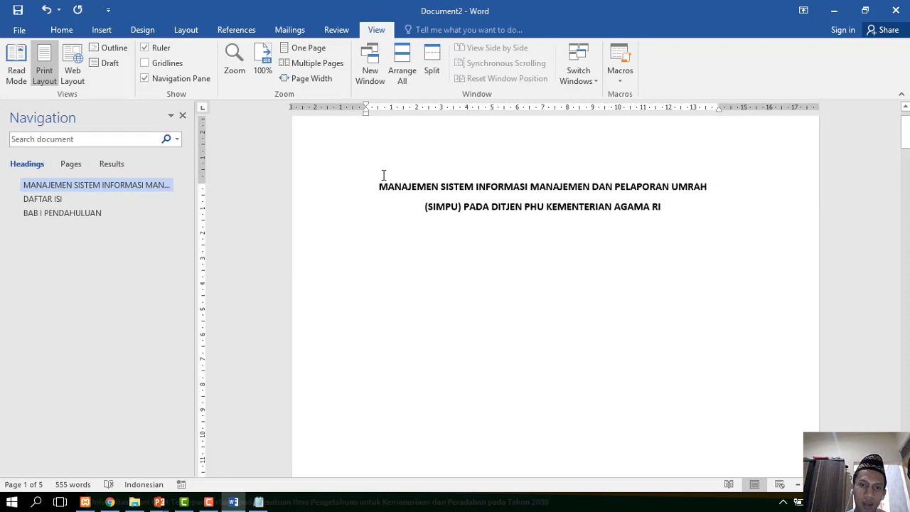
scroll(304, 191, "down", 1)
left_click(79, 199)
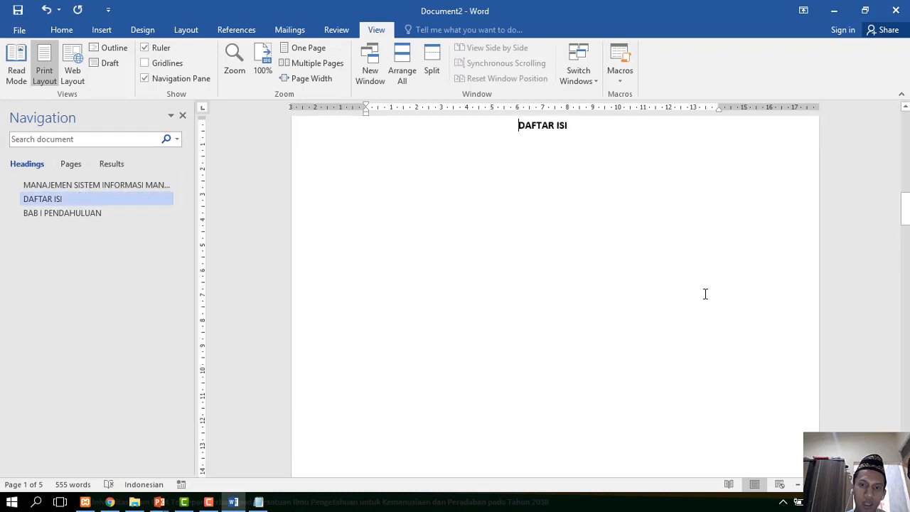
Apply the Heading 2 style to the subheading "A. Latar Belakang Masalah" under "BAB I PENDAHULUAN".
left_click(130, 221)
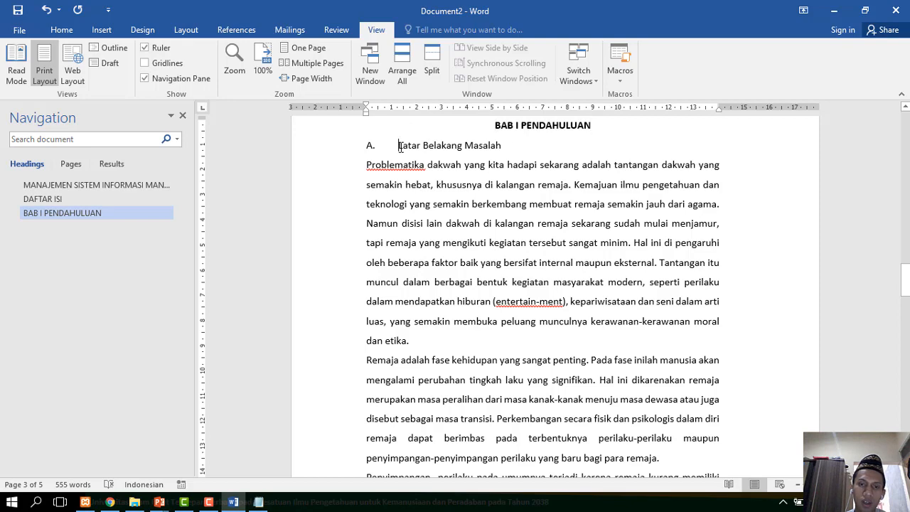
scroll(539, 265, "up", 3)
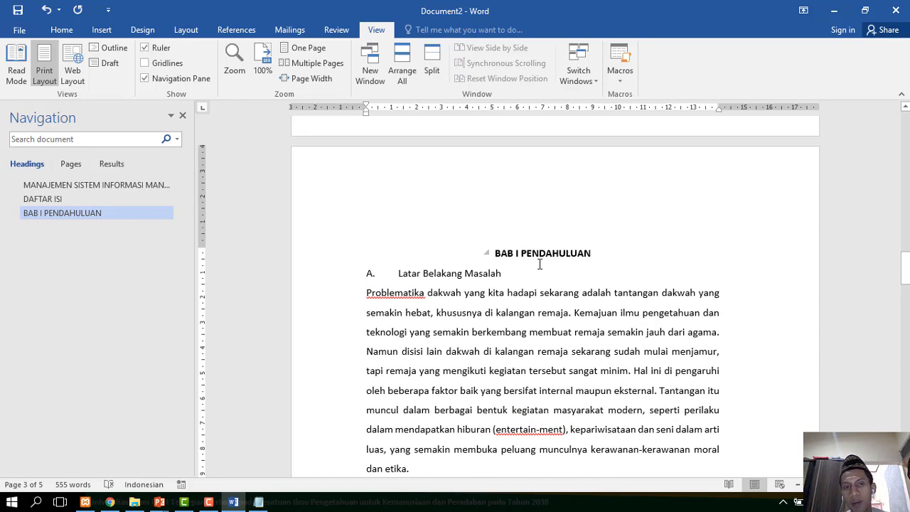
left_click(61, 31)
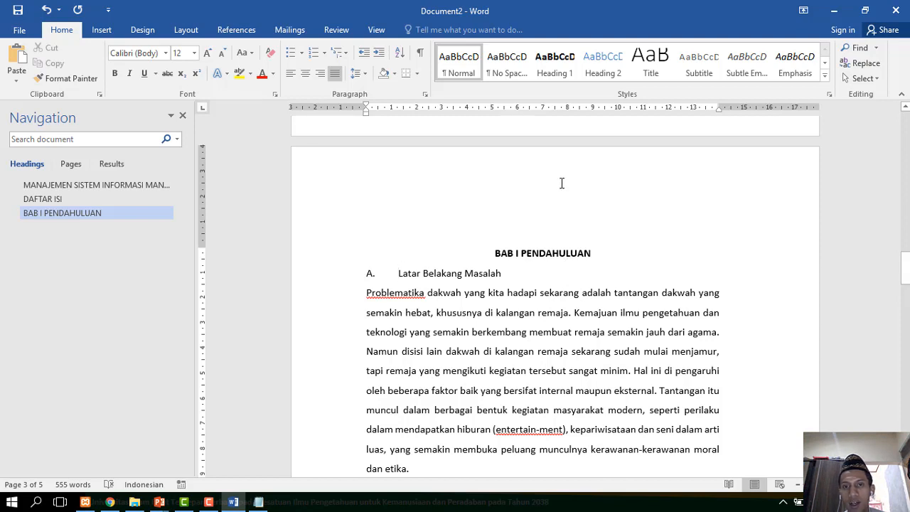
left_click(600, 67)
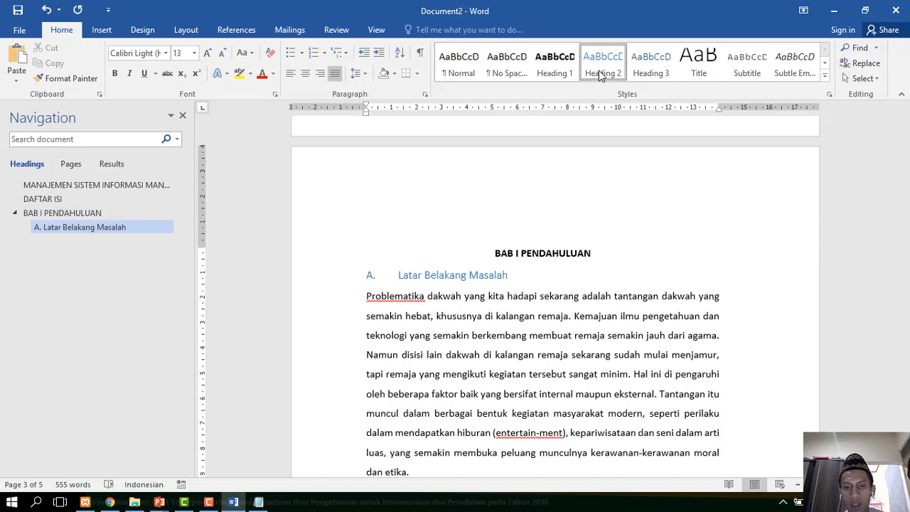
Modify the Heading 2 style to use bold Calibri (Body), size 12, with the Automatic font color.
right_click(599, 71)
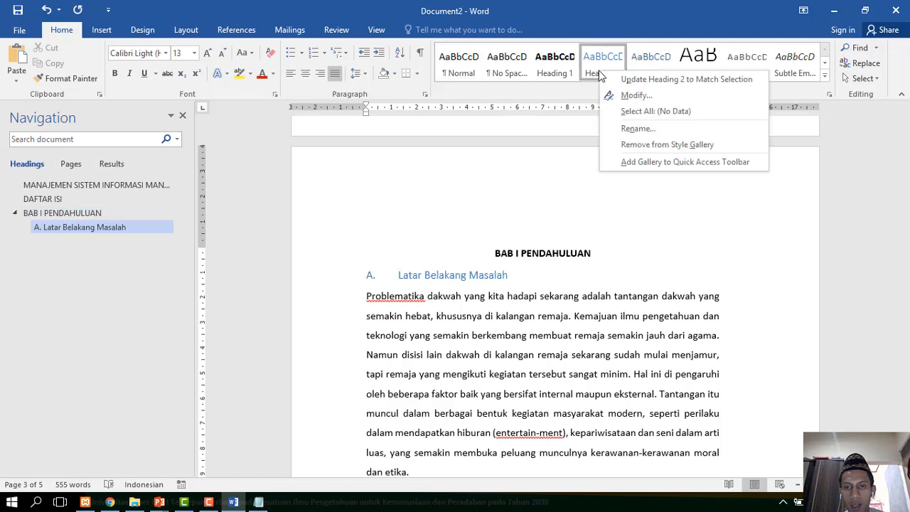
left_click(635, 95)
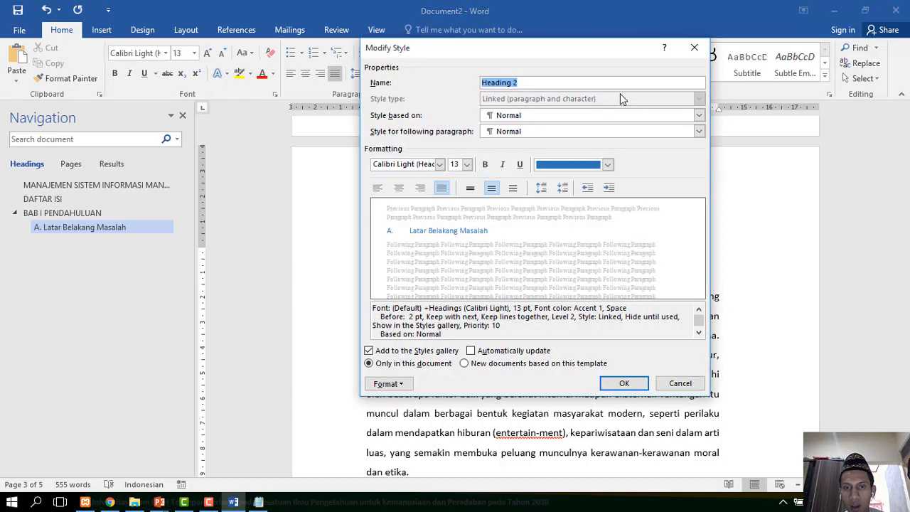
left_click(607, 168)
left_click(597, 177)
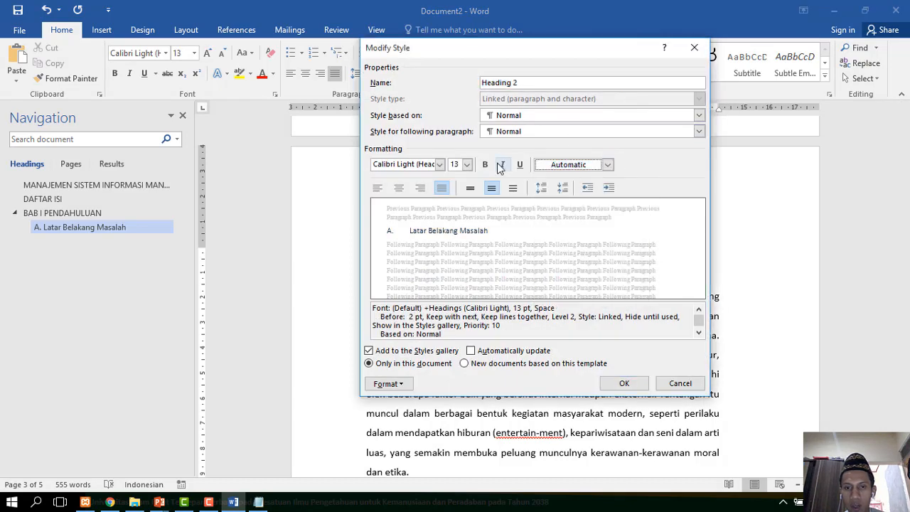
left_click(467, 169)
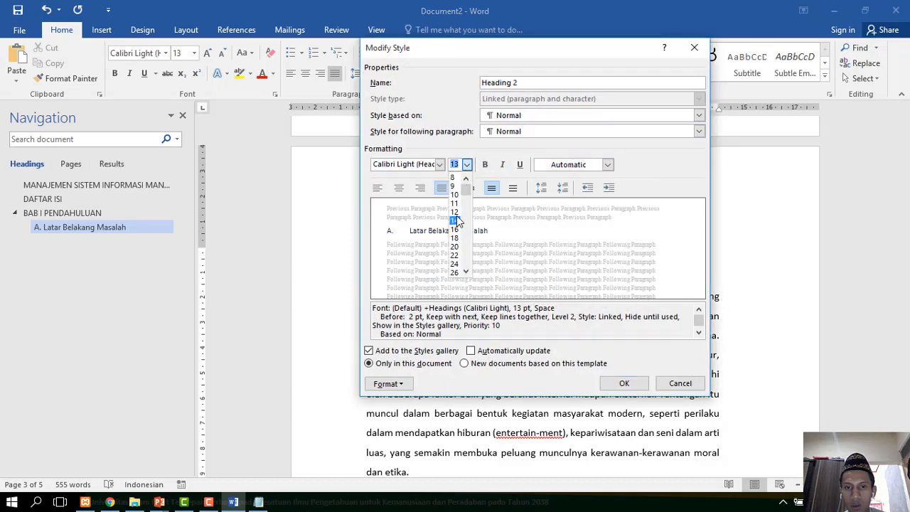
left_click(456, 211)
left_click(485, 164)
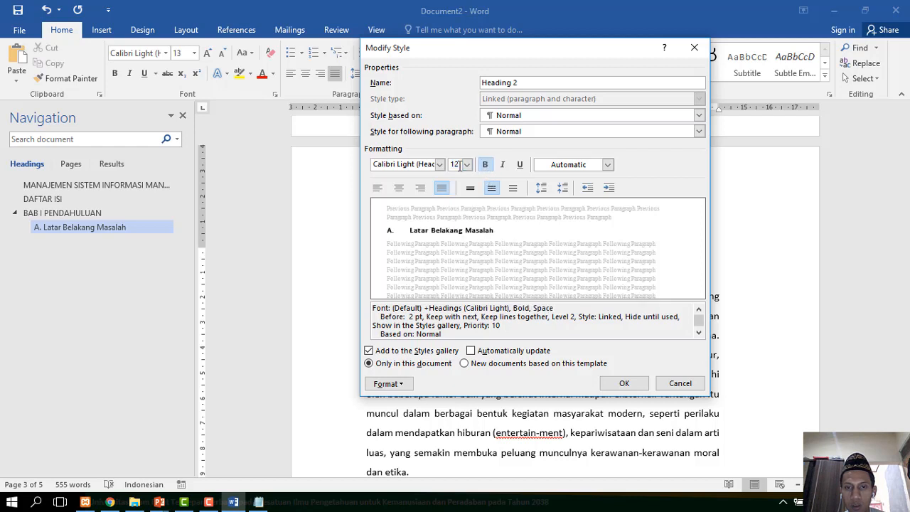
left_click(440, 164)
left_click(410, 196)
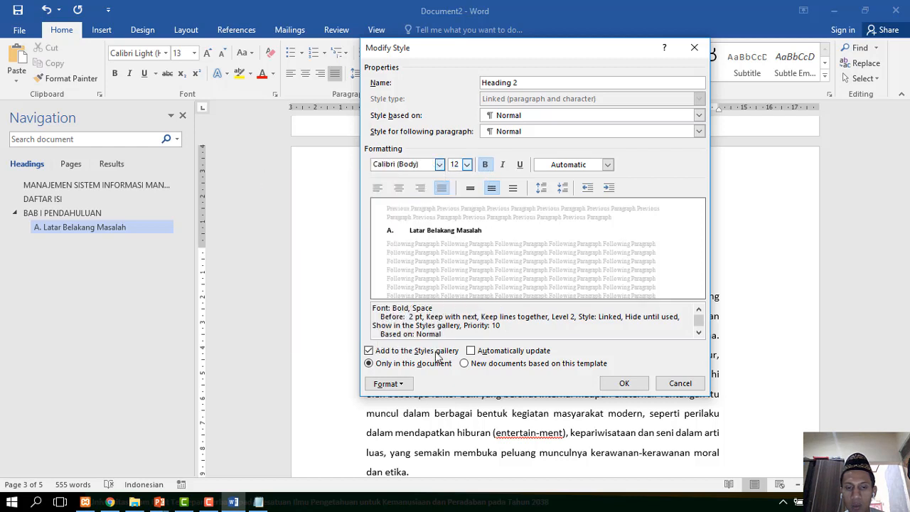
Set the Heading 2 style's paragraph spacing before to 0 pt and save the modified style.
left_click(407, 383)
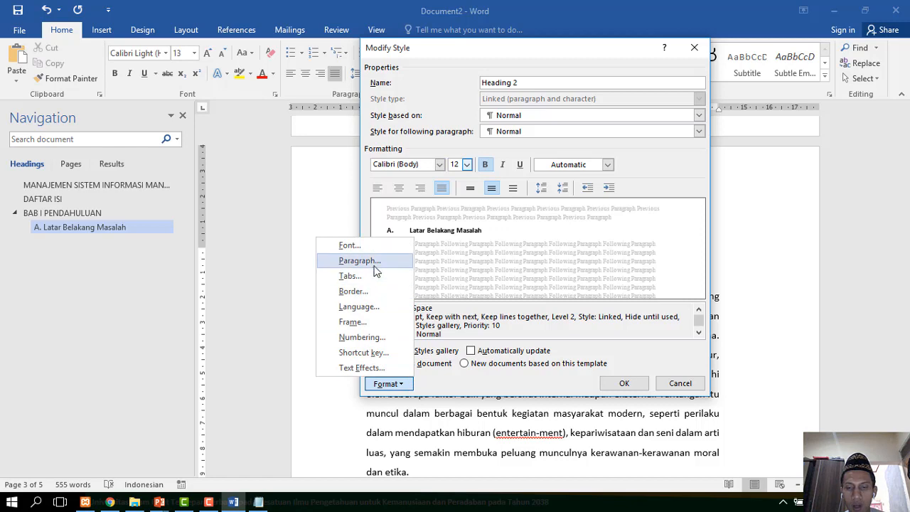
left_click(359, 261)
left_click(683, 287)
left_click(683, 286)
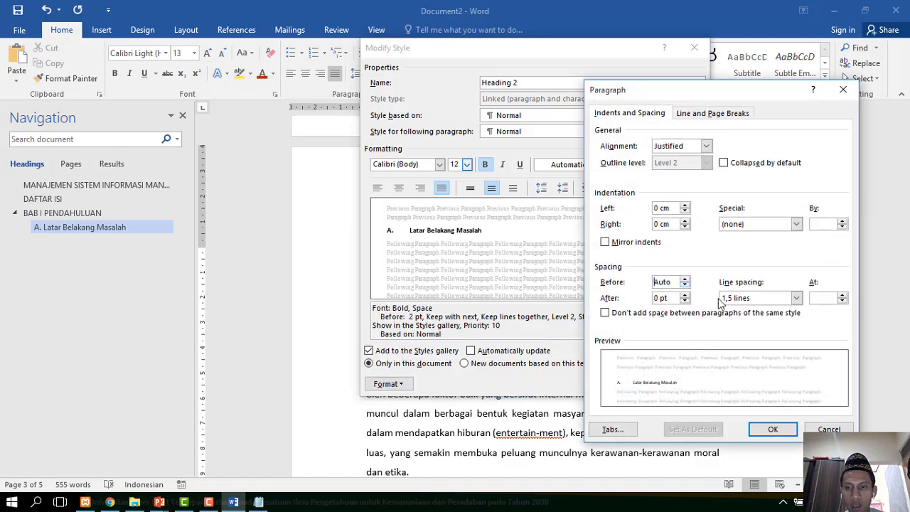
left_click(683, 287)
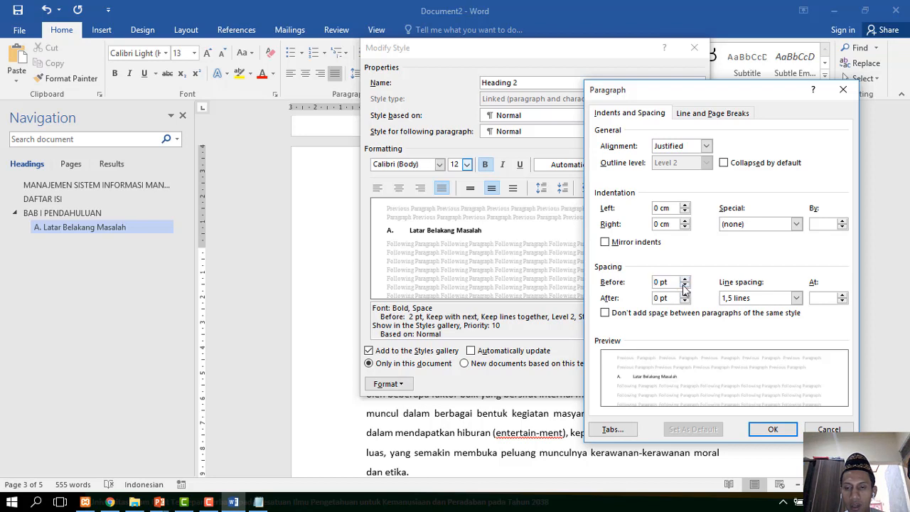
left_click(774, 431)
left_click(629, 383)
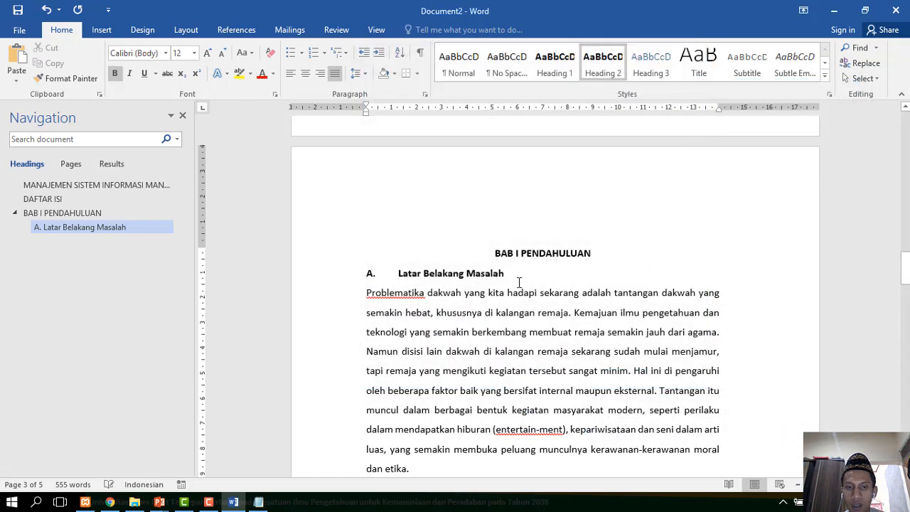
Insert two blank lines between "BAB I PENDAHULUAN" and "A. Latar Belakang Masalah".
left_click(519, 259)
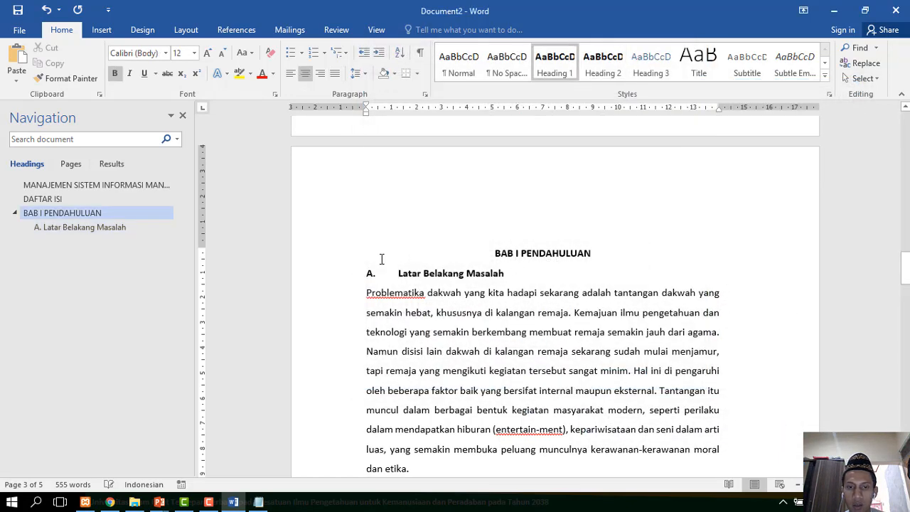
left_click(605, 256)
key("Return")
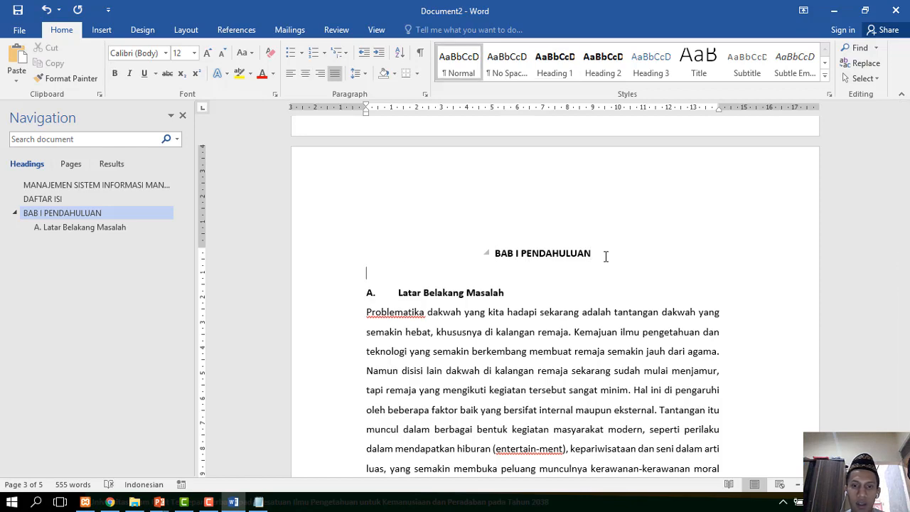
key("Return")
scroll(645, 365, "down", 2)
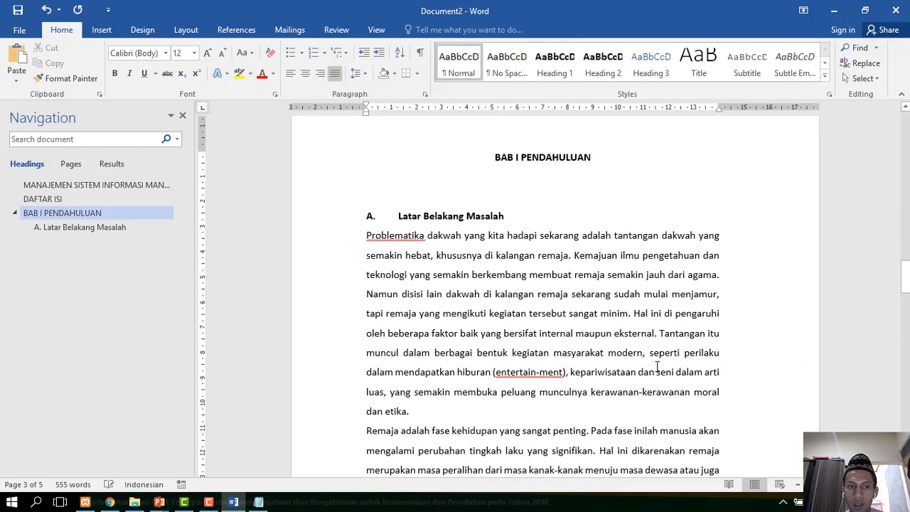
scroll(426, 327, "up", 1)
Apply the Heading 2 style to the subheading "B. Batasan Masalah".
left_click(84, 227)
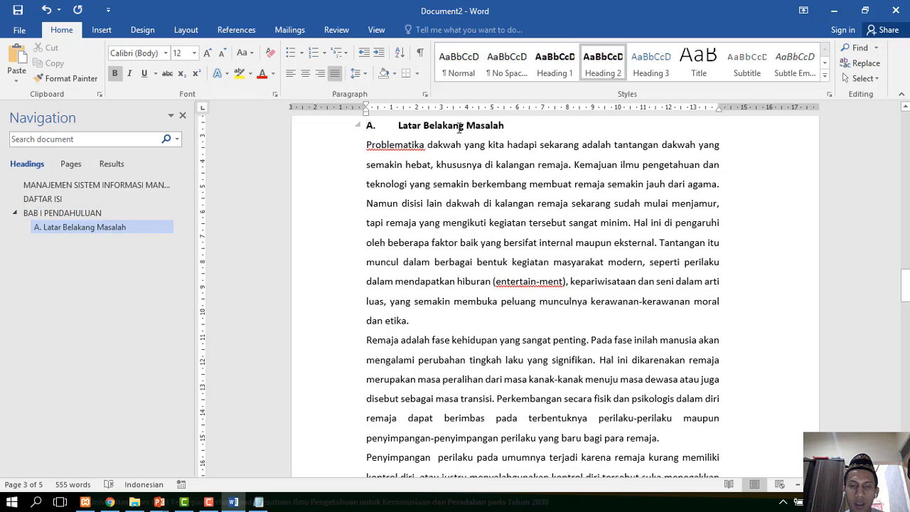
scroll(466, 150, "up", 1)
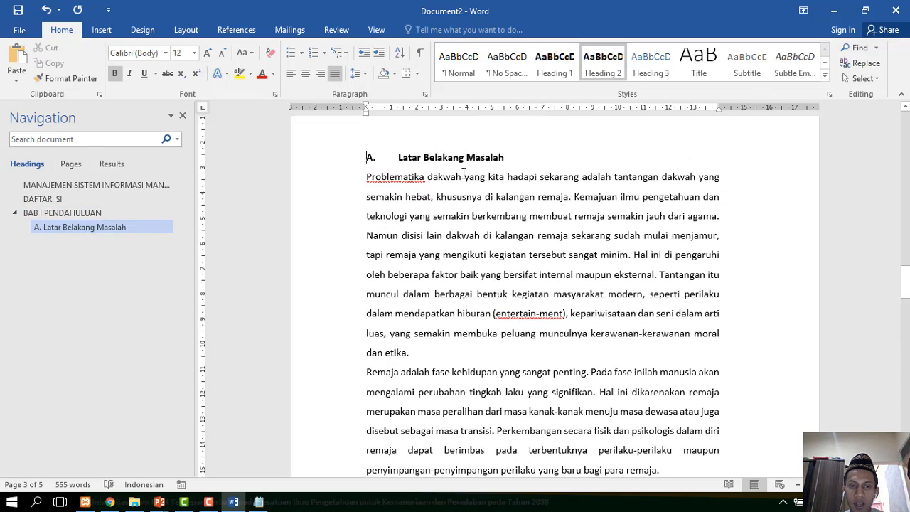
scroll(430, 320, "down", 5)
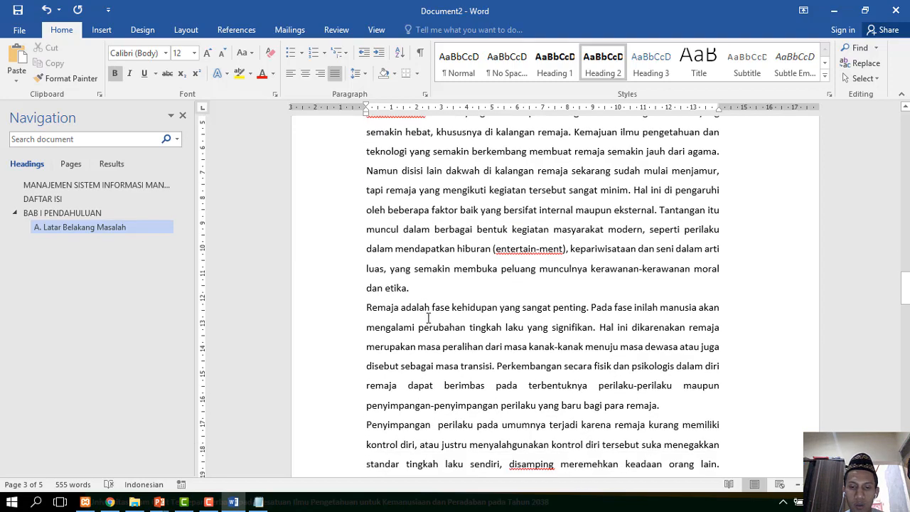
scroll(429, 324, "down", 7)
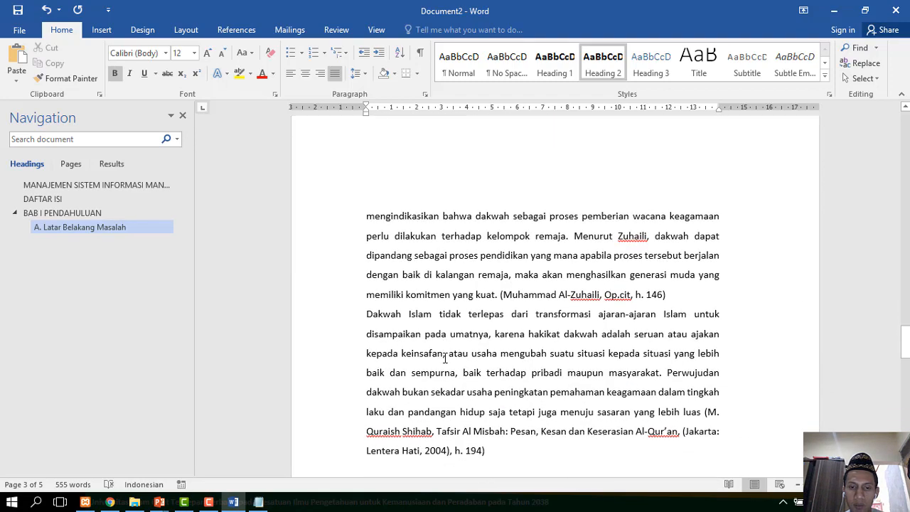
left_click(436, 375)
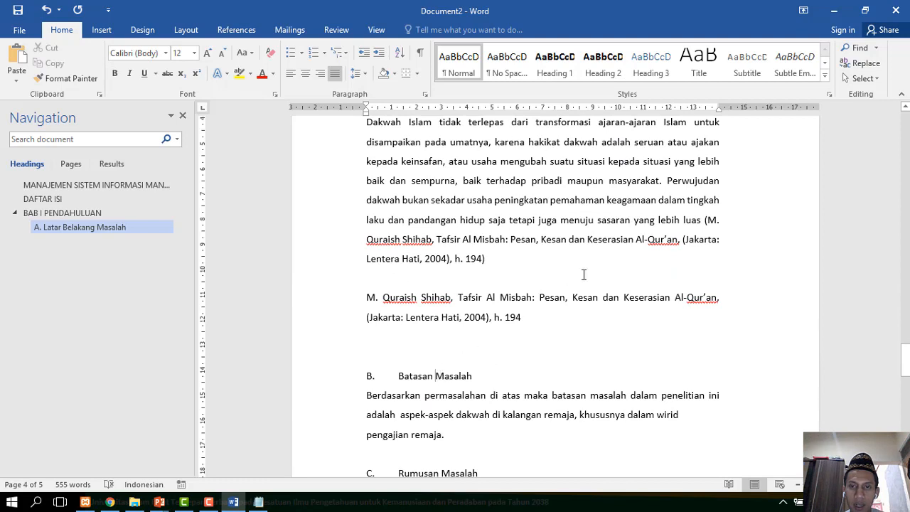
left_click(602, 74)
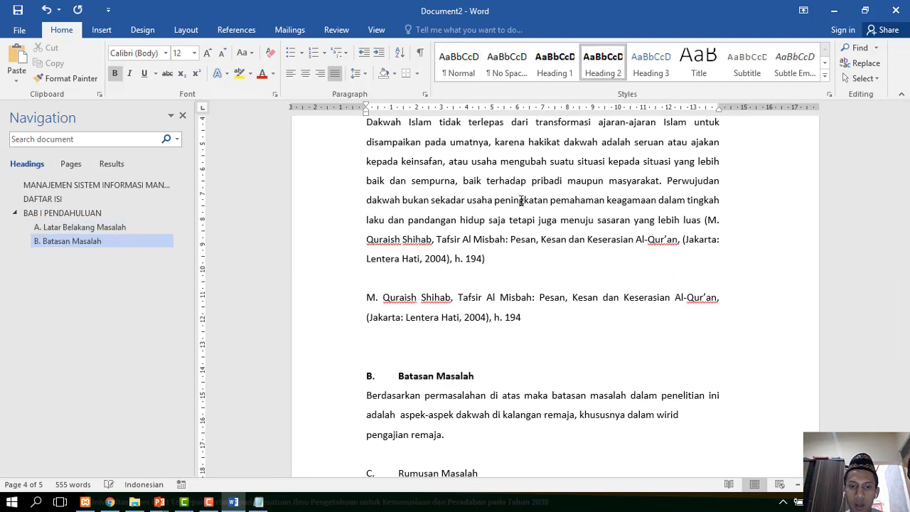
Delete the empty line before the separate source citation paragraph above "B. Batasan Masalah".
left_click(436, 346)
left_click(449, 276)
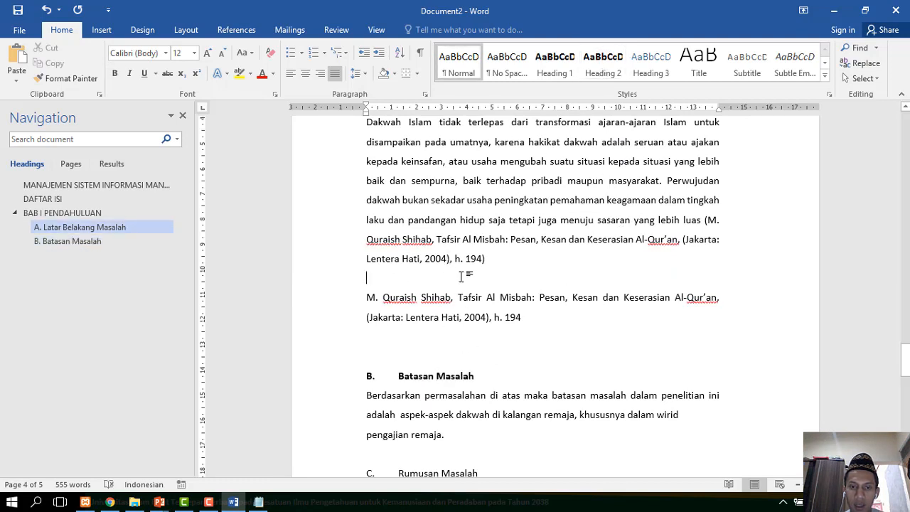
key("BackSpace")
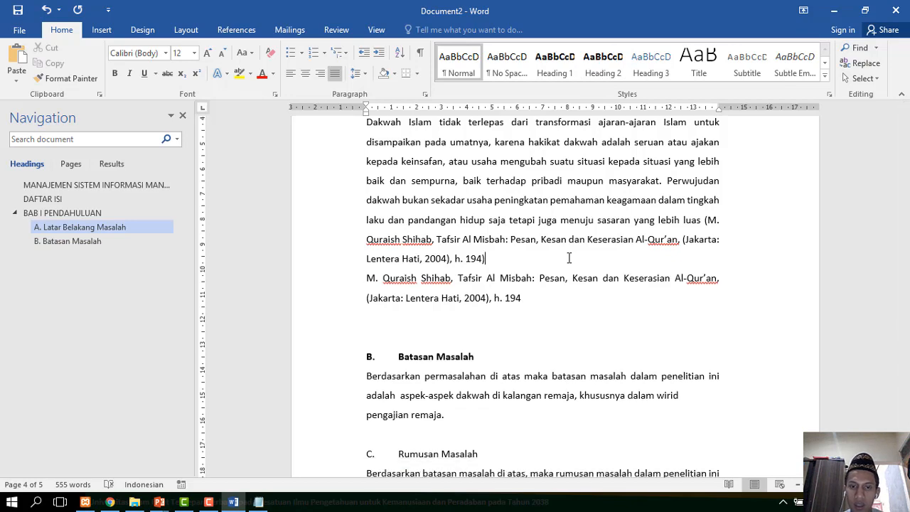
Apply the Heading 2 style to "C. Rumusan Masalah", "D. Tujuan Penelitian" and "E. Kegunaan Penelitian".
scroll(431, 363, "down", 3)
left_click(430, 358)
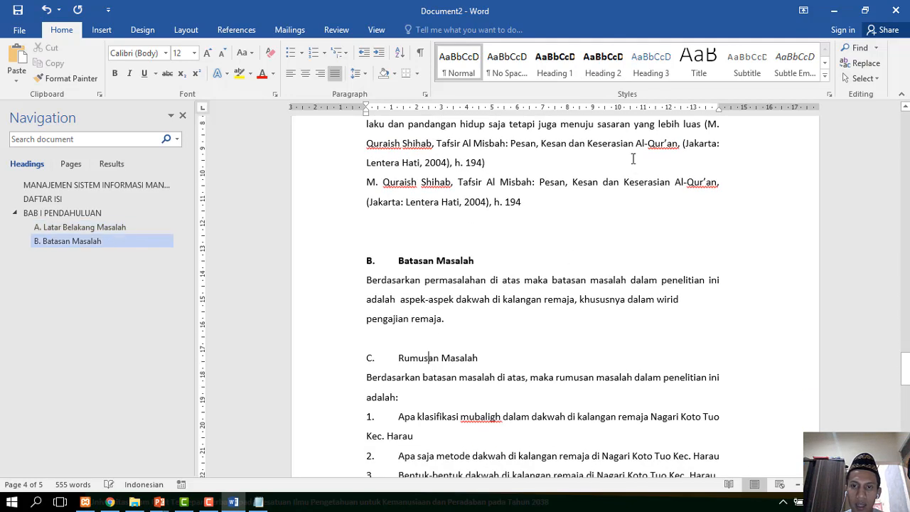
left_click(600, 63)
scroll(469, 313, "down", 10)
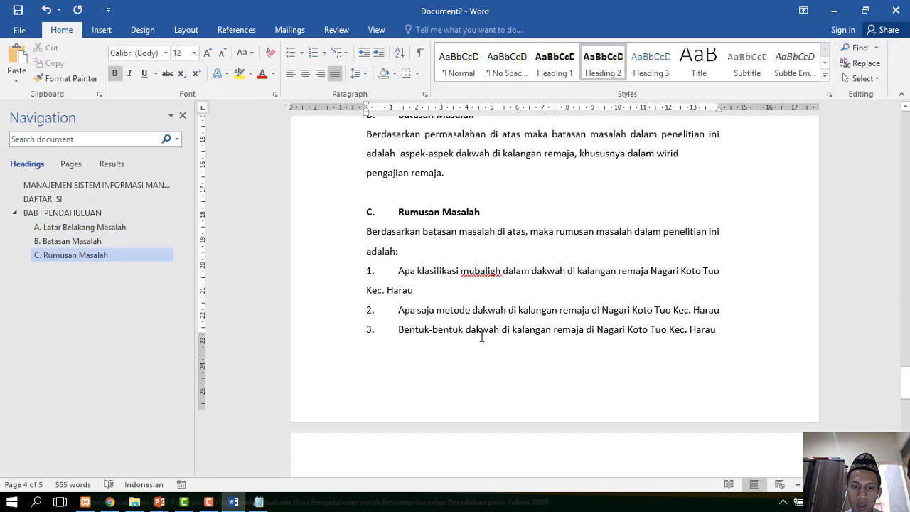
left_click(441, 289)
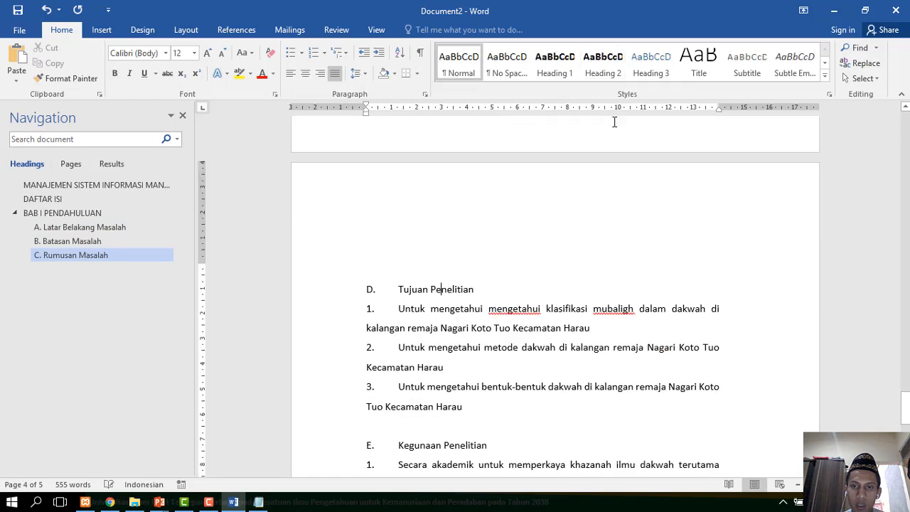
left_click(608, 71)
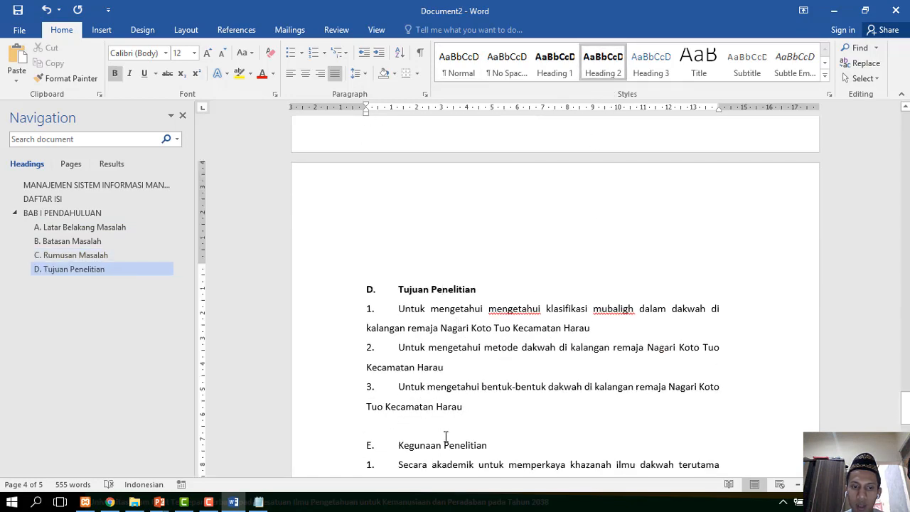
left_click(446, 439)
left_click(603, 68)
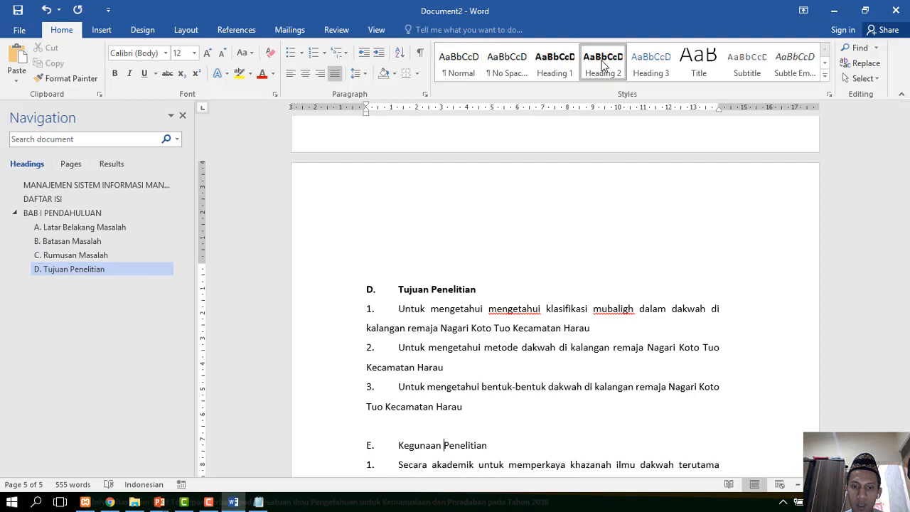
Review the chapter text and jump to subheadings "B. Batasan Masalah" through "E. Kegunaan Penelitian" using the heading navigation.
scroll(500, 380, "down", 8)
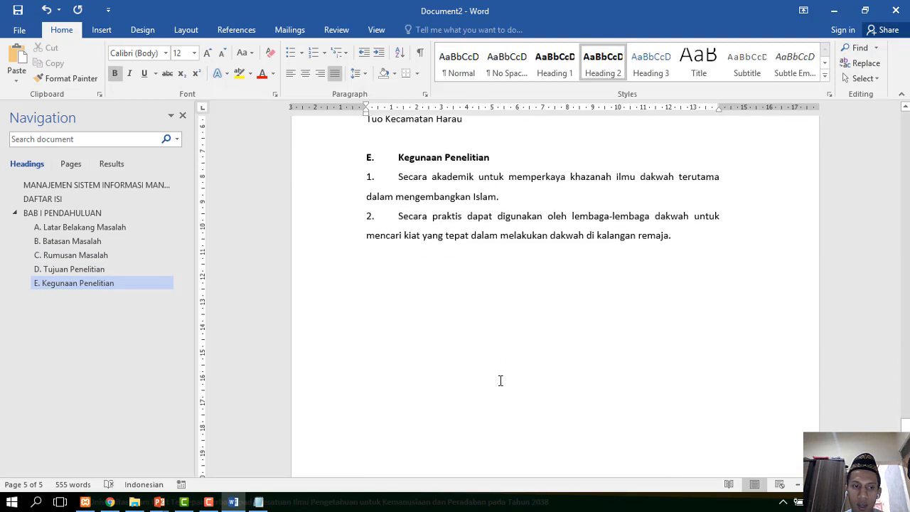
scroll(500, 381, "up", 8)
scroll(501, 380, "up", 10)
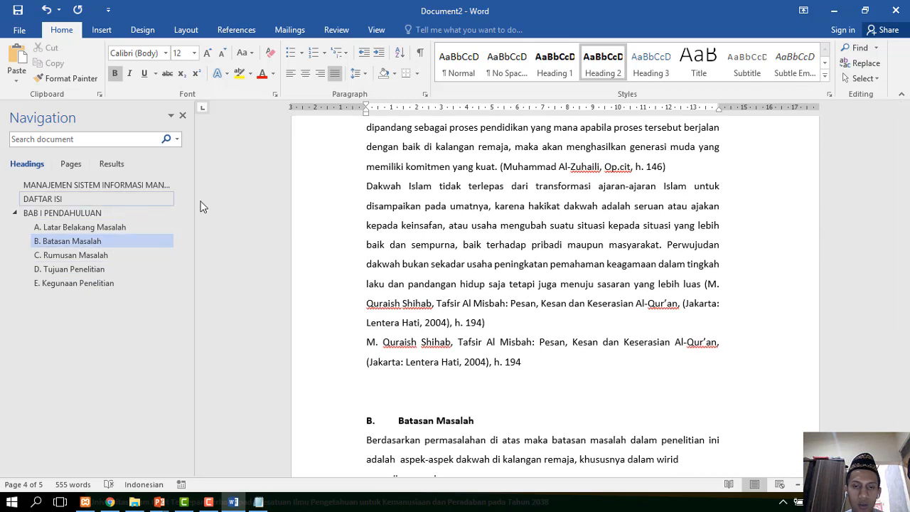
scroll(526, 330, "up", 3)
scroll(526, 330, "up", 4)
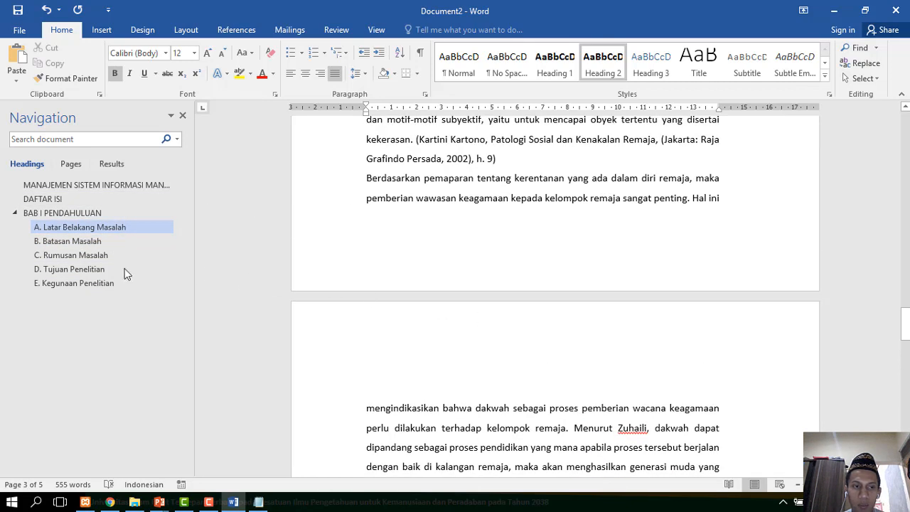
left_click(95, 243)
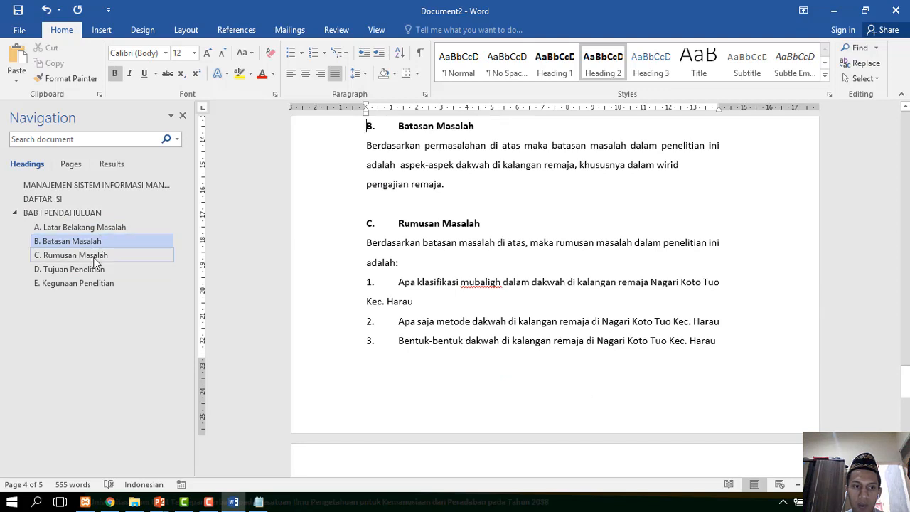
left_click(94, 257)
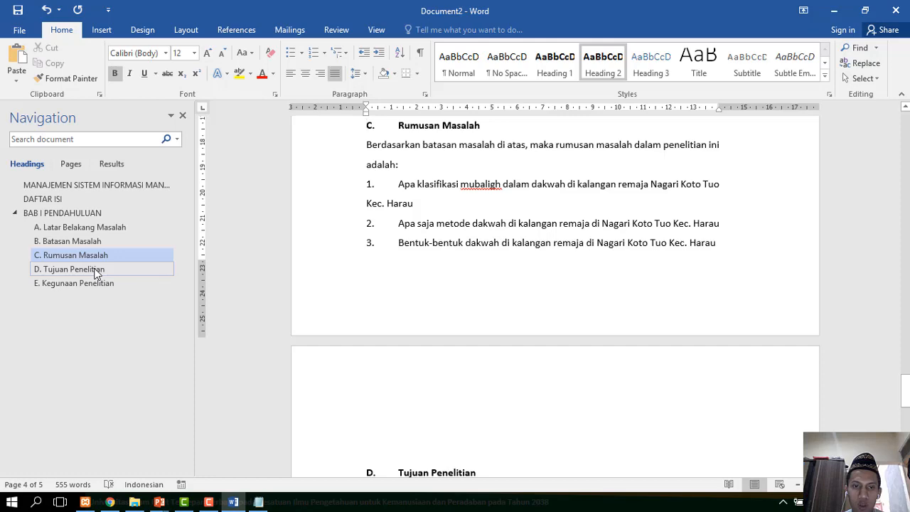
left_click(96, 270)
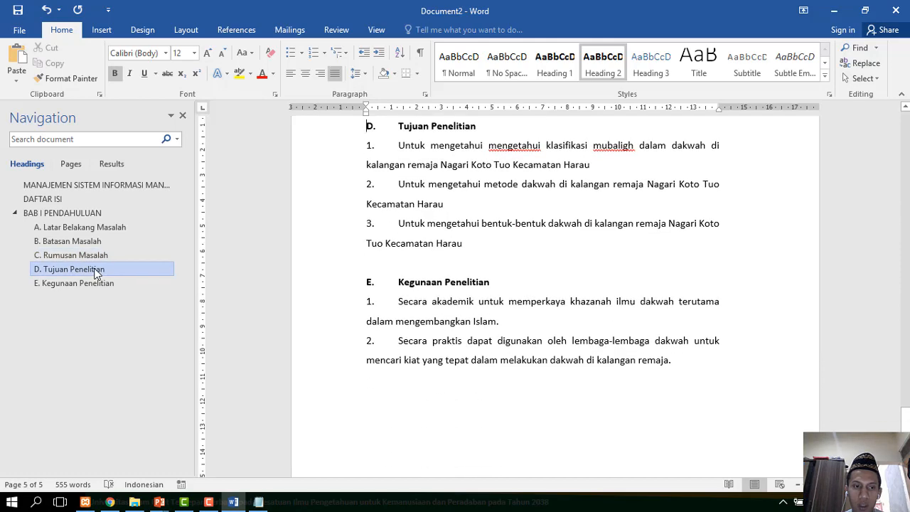
left_click(95, 284)
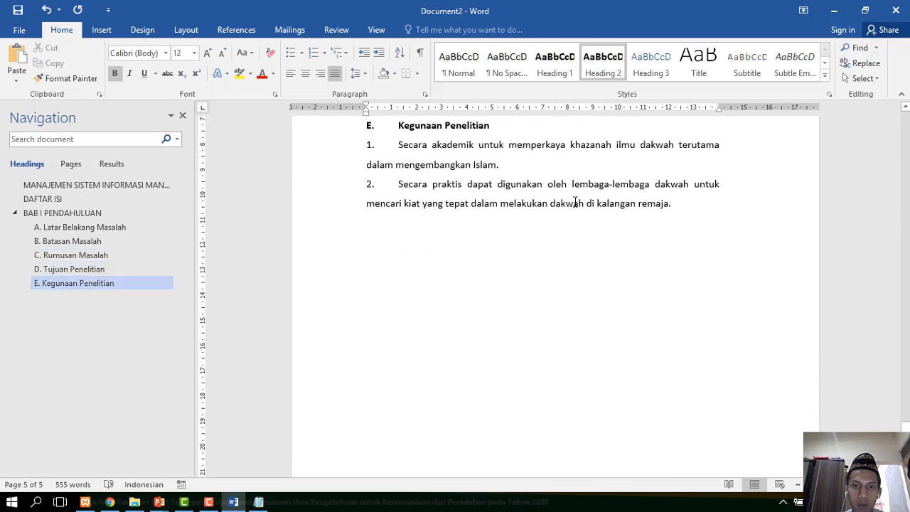
Jump from the report title through "DAFTAR ISI" and subheadings A to D, return to "A. Latar Belakang Masalah" and look over its text.
left_click(155, 191)
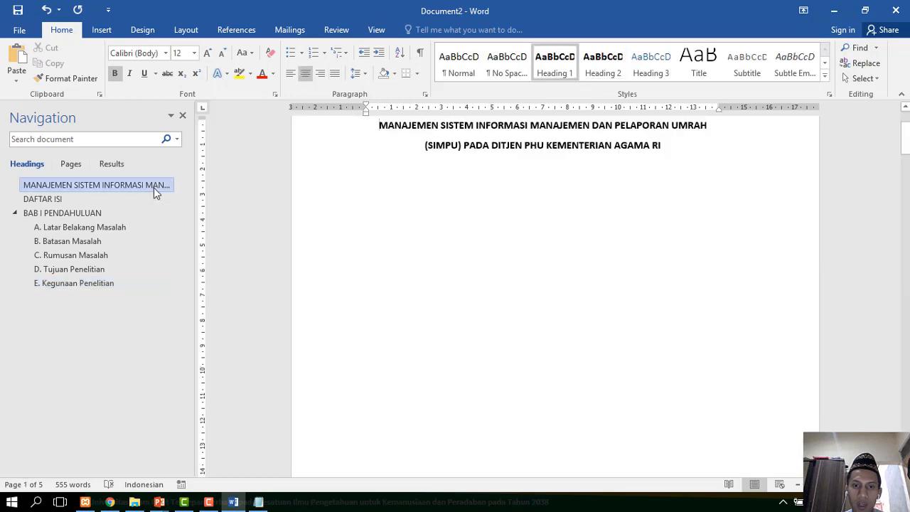
left_click(157, 201)
left_click(160, 229)
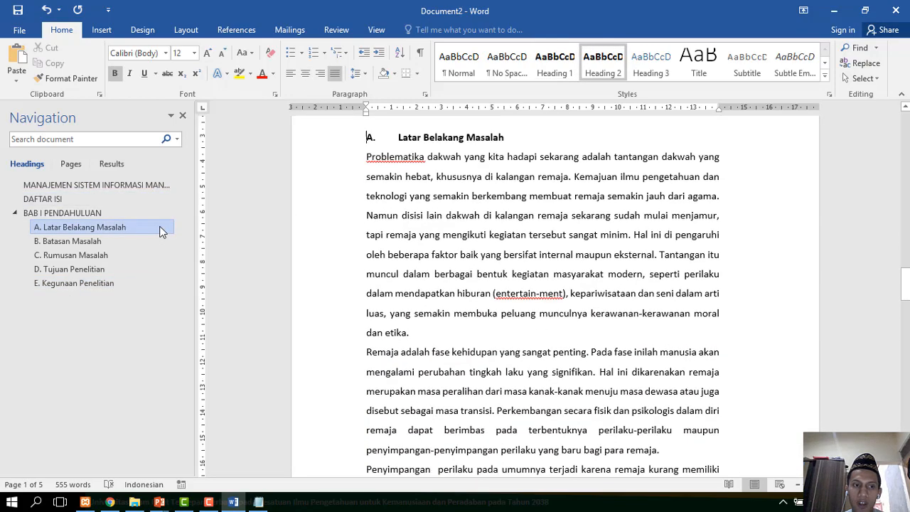
left_click(157, 240)
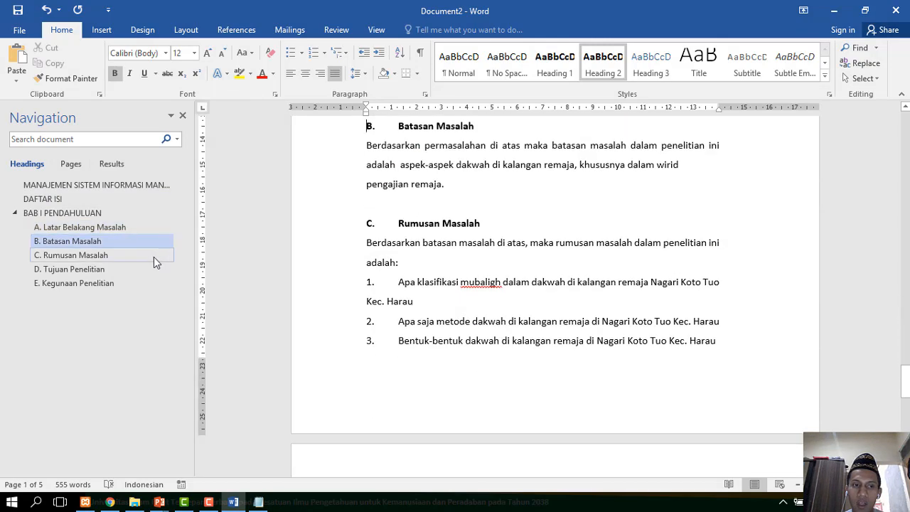
left_click(154, 258)
left_click(154, 269)
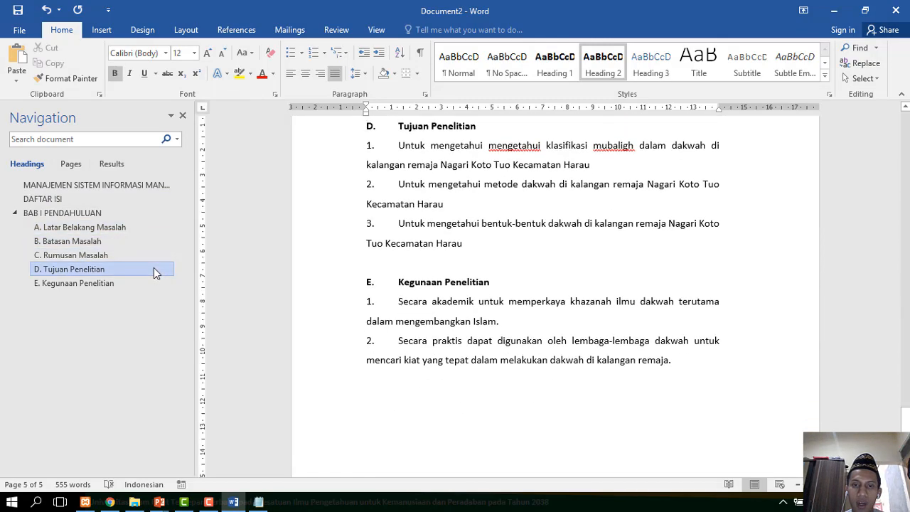
left_click(154, 254)
left_click(155, 241)
left_click(155, 229)
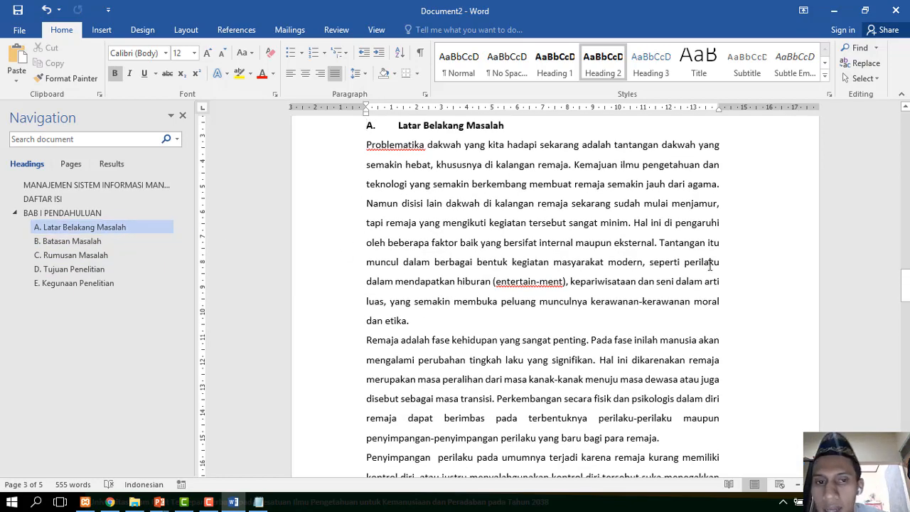
scroll(709, 265, "down", 5)
scroll(709, 265, "down", 6)
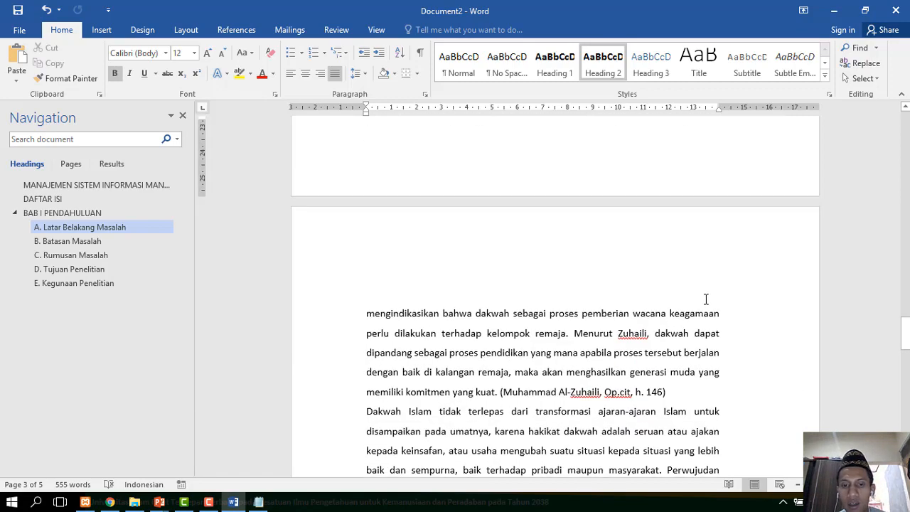
scroll(704, 309, "up", 10)
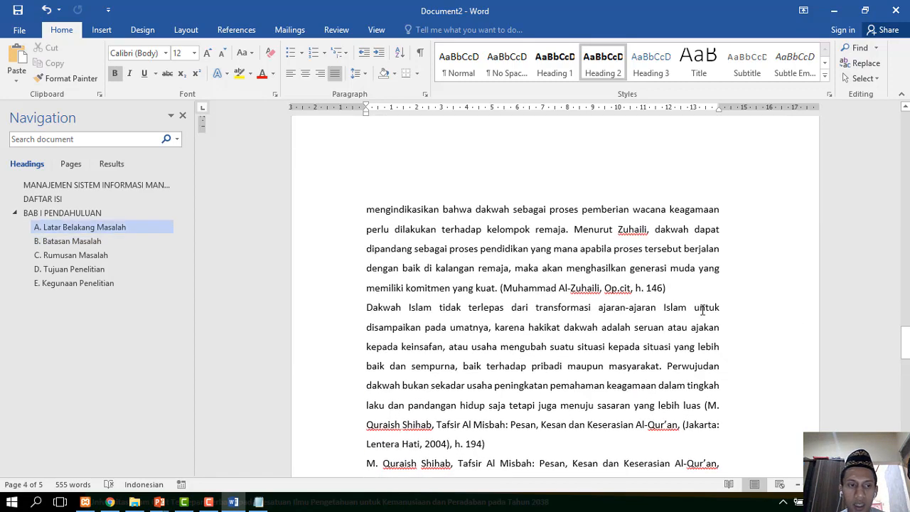
scroll(436, 276, "up", 3)
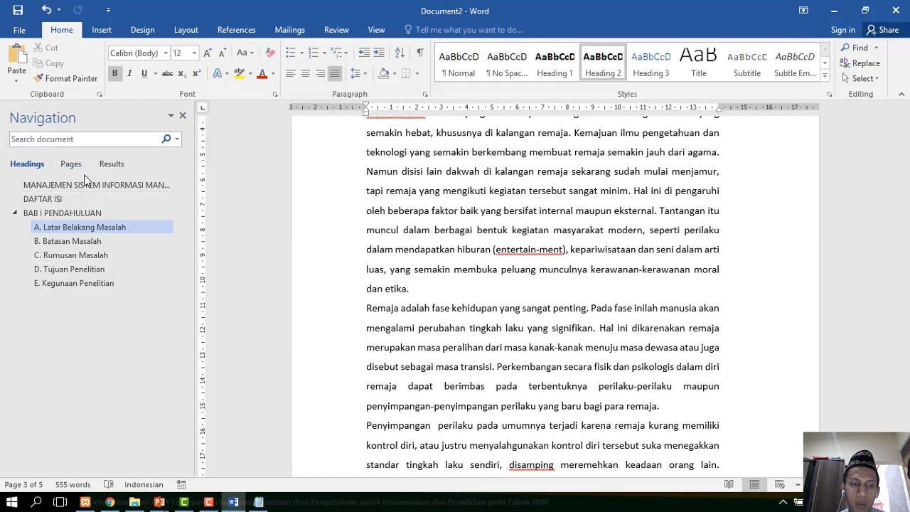
Hide the Navigation pane and show it again.
left_click(182, 115)
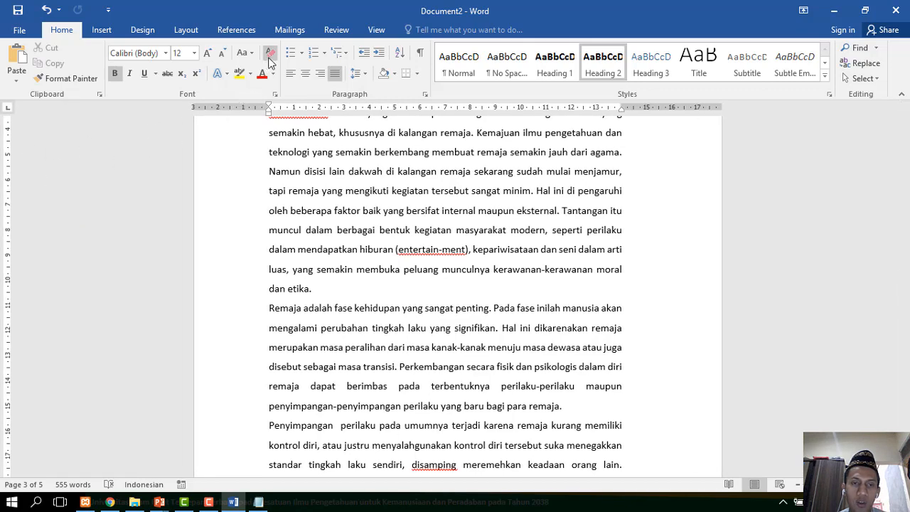
left_click(375, 31)
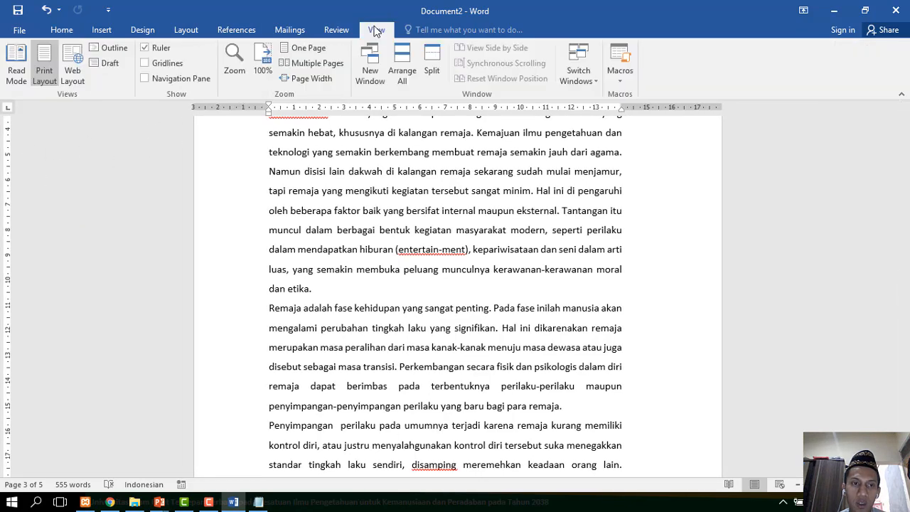
left_click(181, 79)
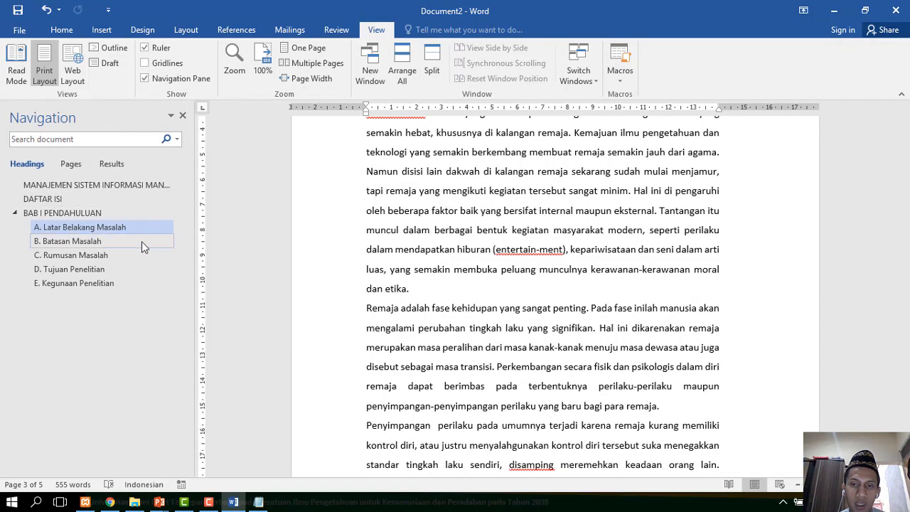
Use the heading navigation to go to "A. Latar Belakang Masalah", the report title and "DAFTAR ISI".
left_click(154, 227)
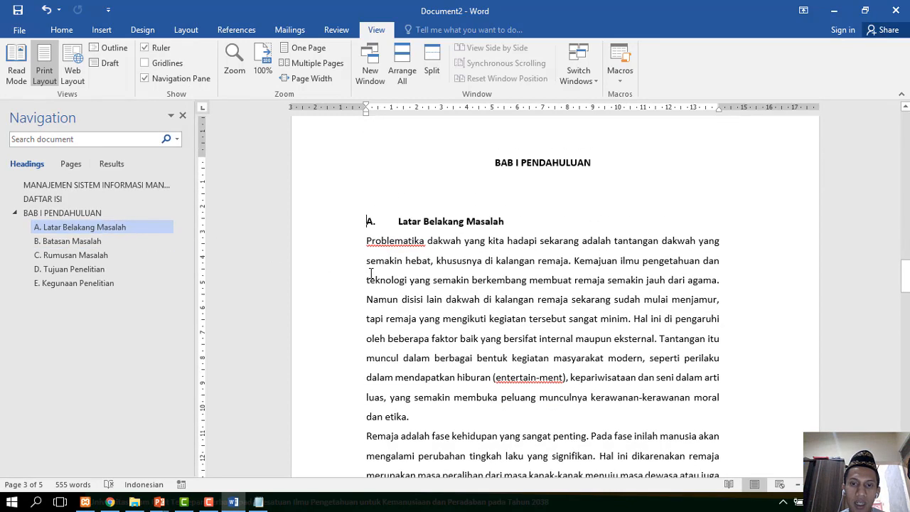
scroll(370, 273, "up", 10)
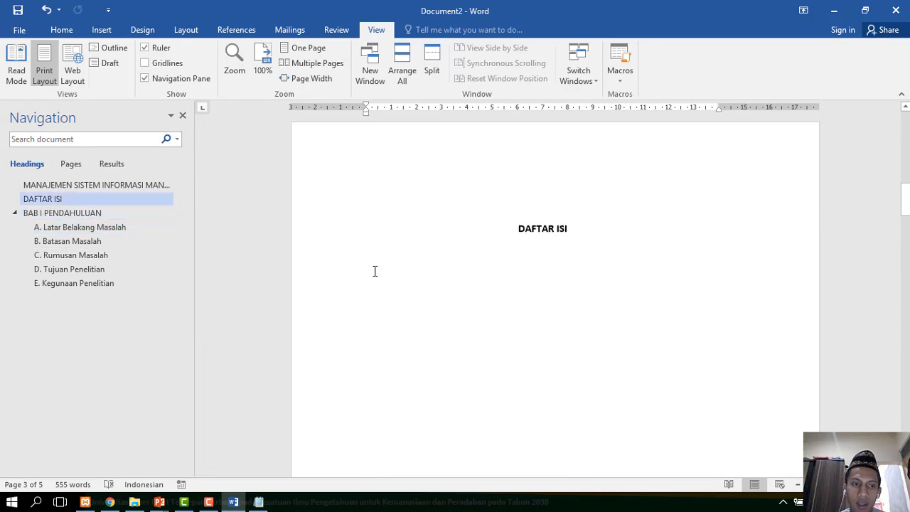
left_click(76, 186)
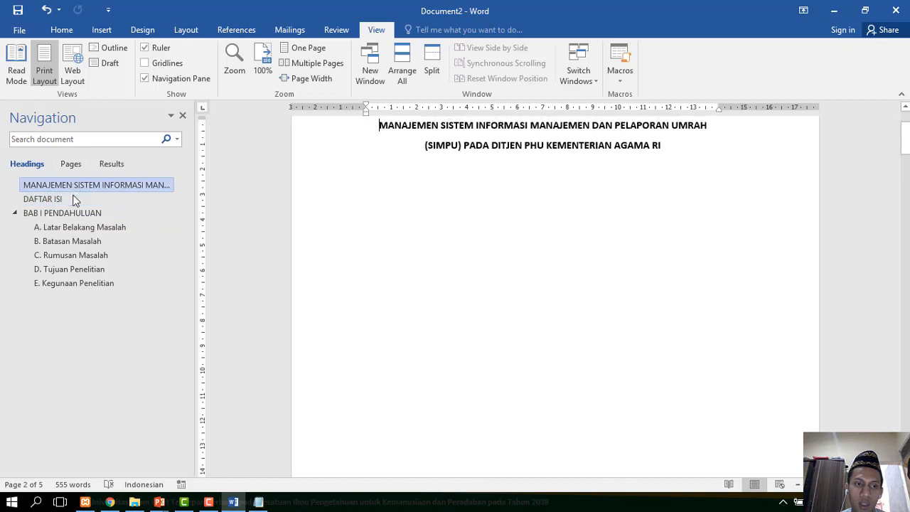
left_click(75, 199)
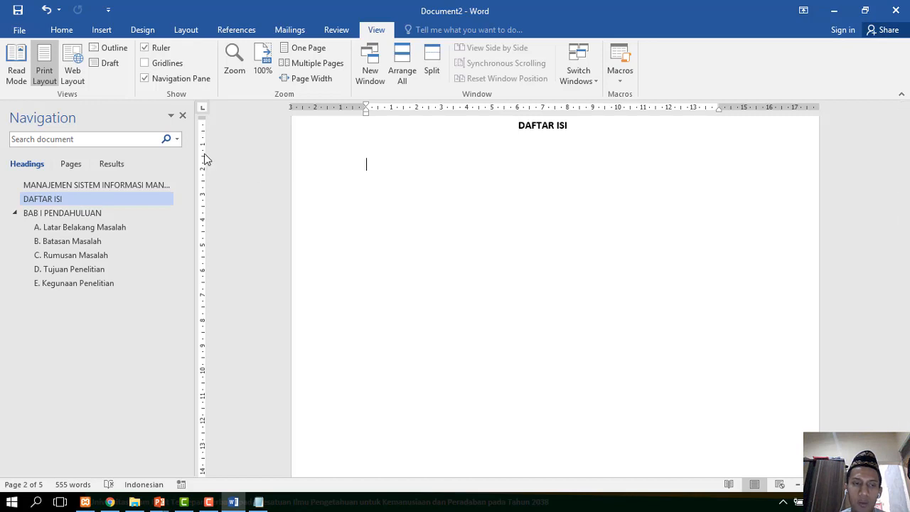
Insert centered page numbers at the bottom of the pages in the Plain Number 2 format, starting from the title page.
scroll(365, 270, "up", 10)
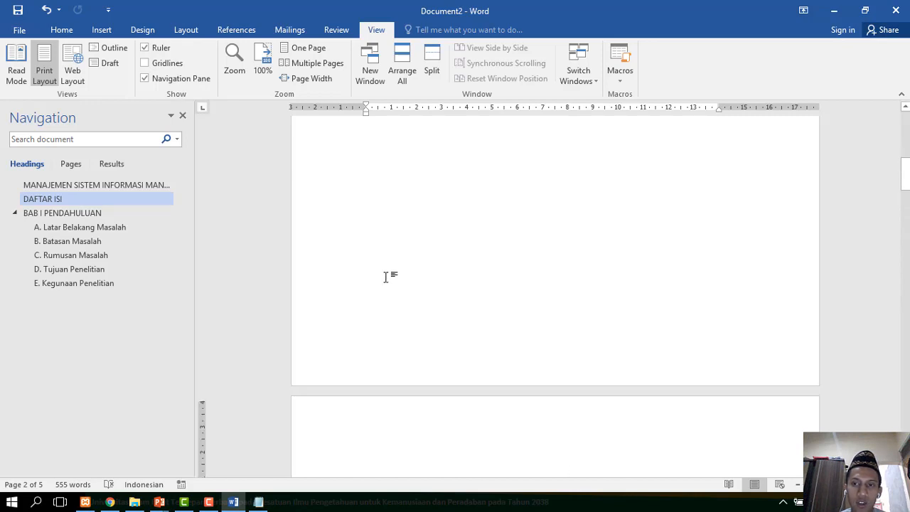
scroll(409, 245, "down", 2)
left_click(434, 206)
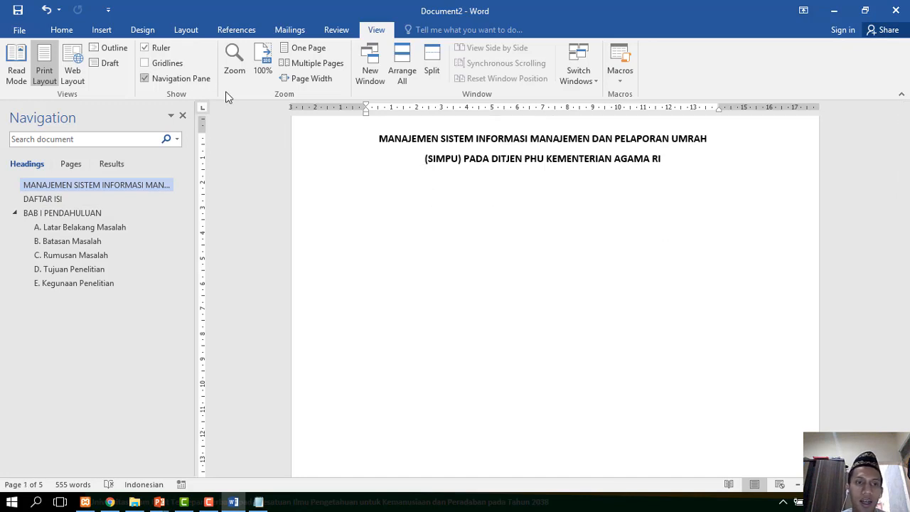
left_click(98, 31)
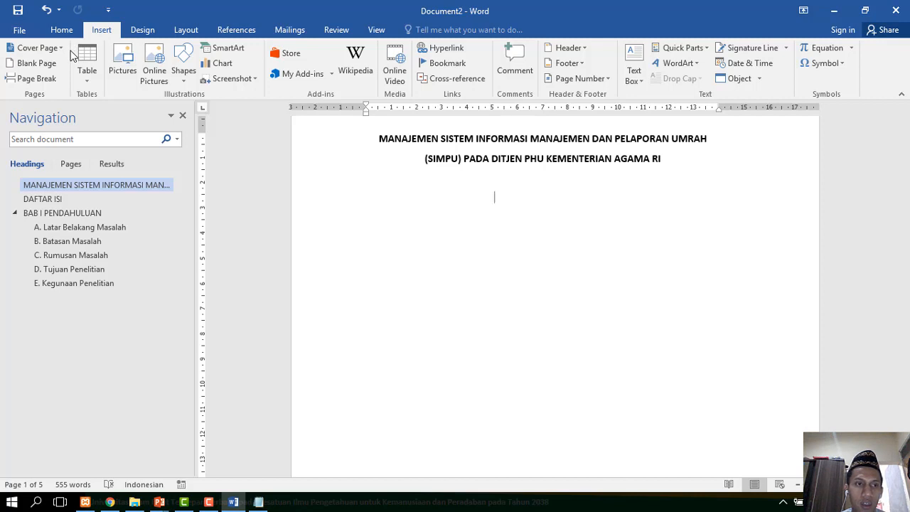
left_click(185, 31)
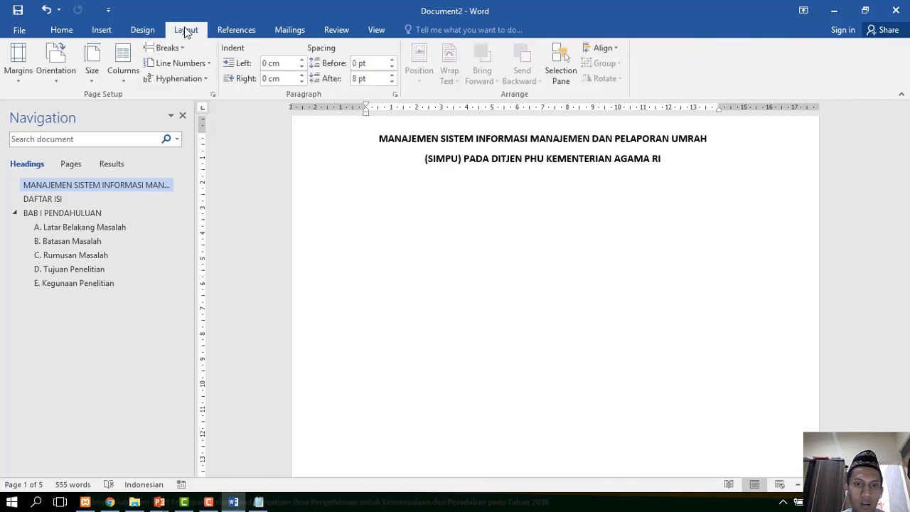
left_click(145, 30)
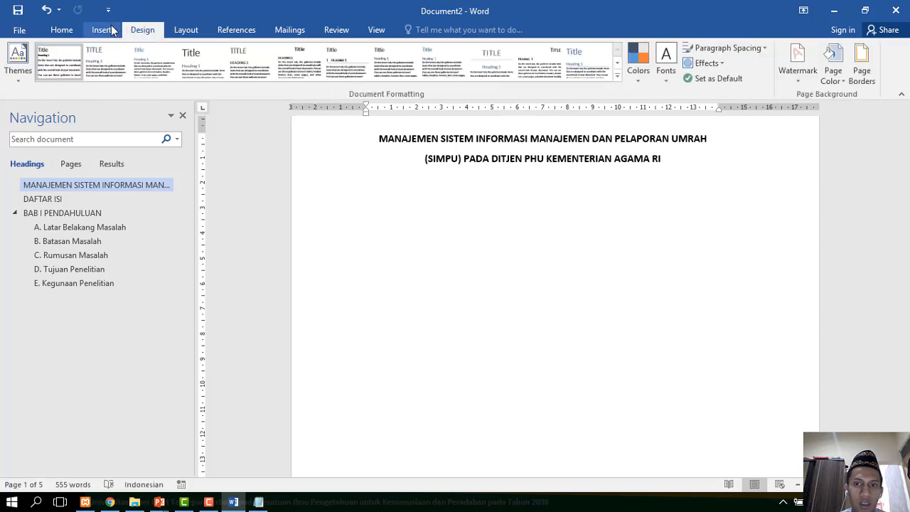
left_click(111, 30)
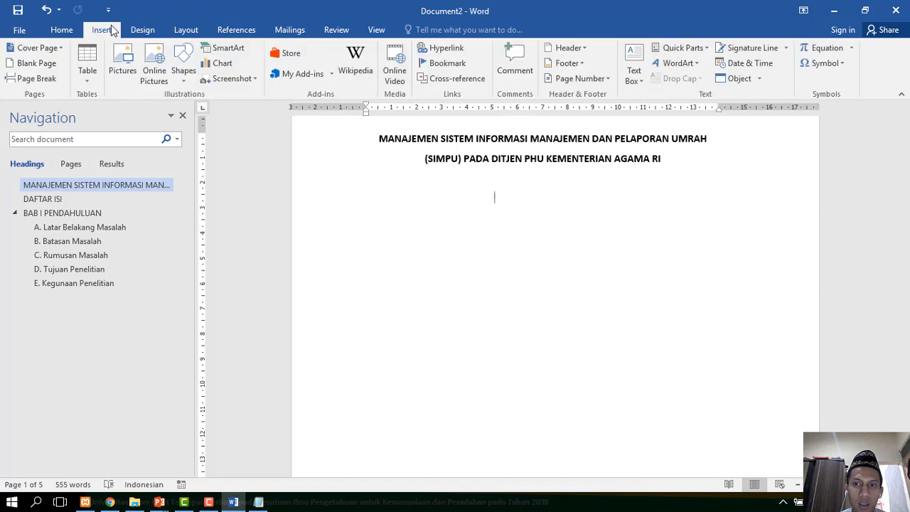
left_click(600, 79)
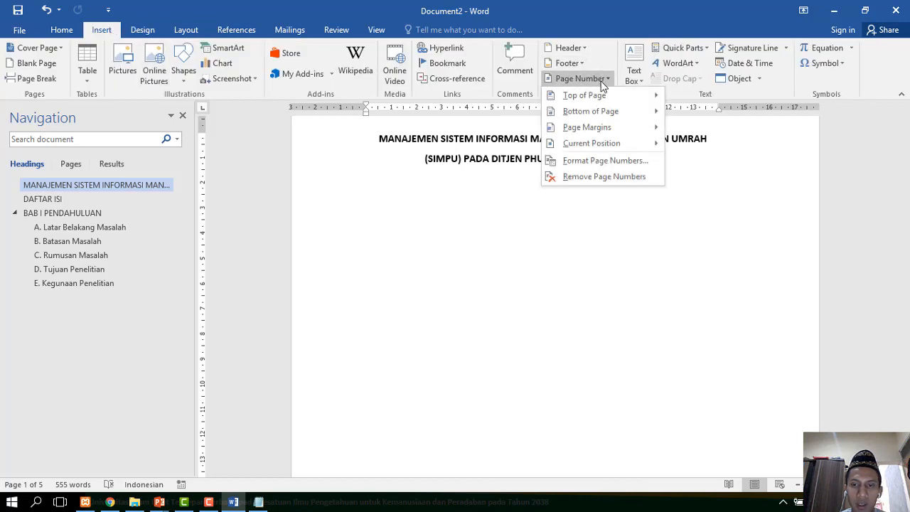
mouse_move(601, 112)
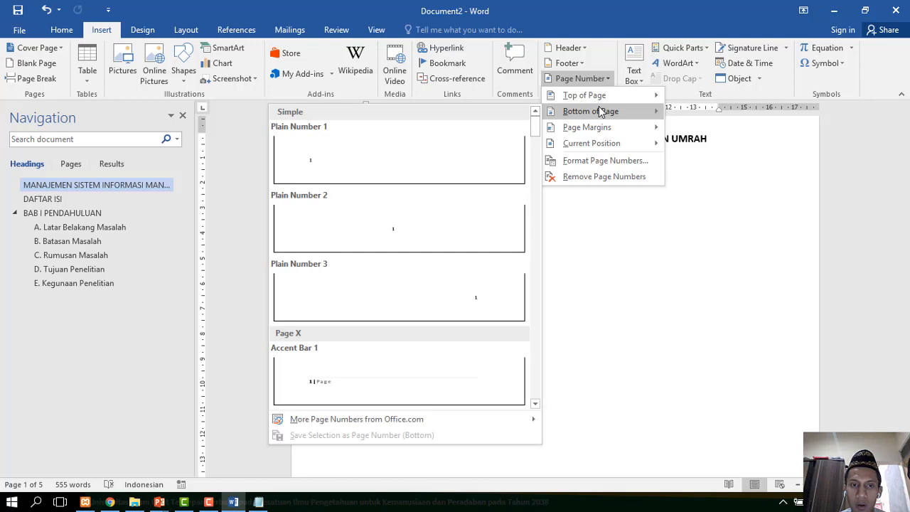
left_click(481, 211)
scroll(579, 334, "down", 5)
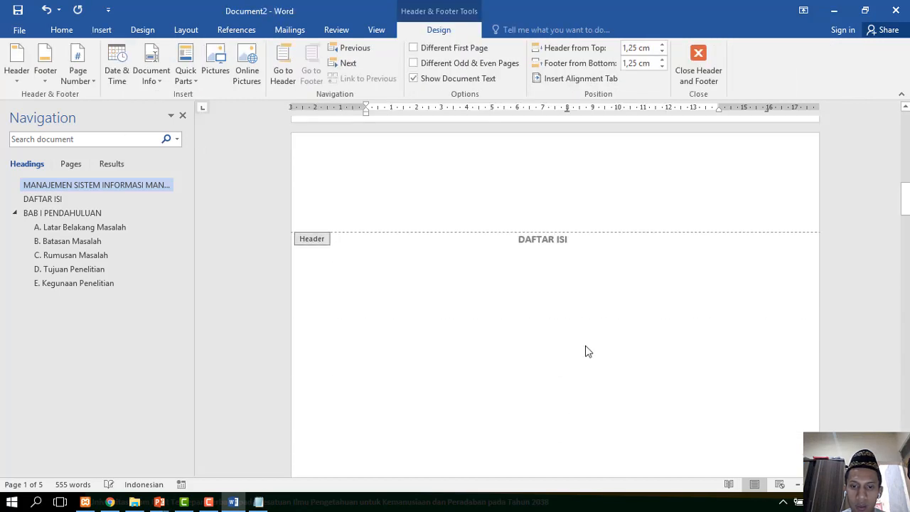
scroll(585, 349, "down", 7)
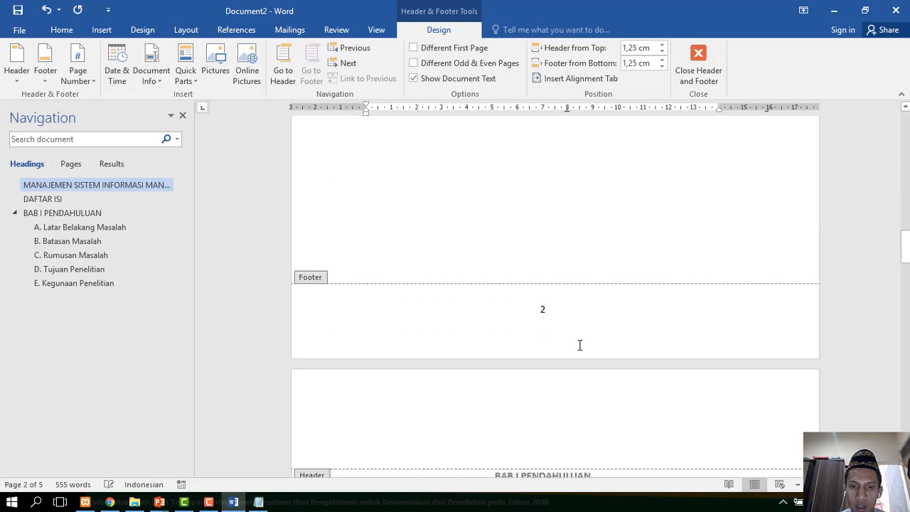
Leave footer editing and place the cursor in the empty area below the "DAFTAR ISI" heading.
scroll(579, 346, "up", 12)
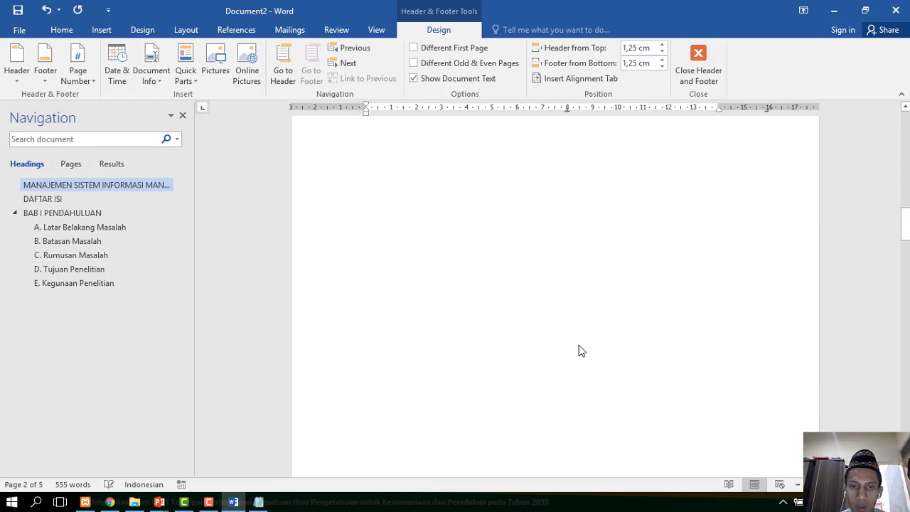
double_click(540, 358)
scroll(540, 354, "up", 5)
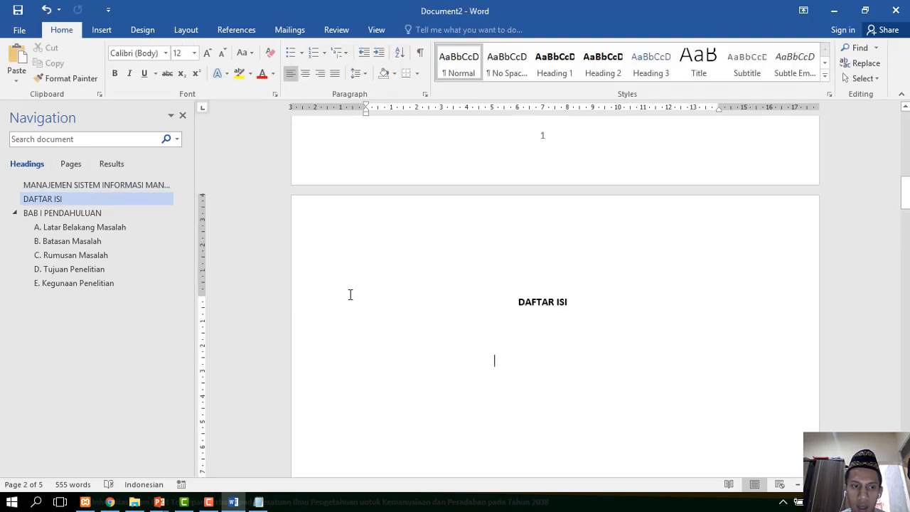
left_click(424, 322)
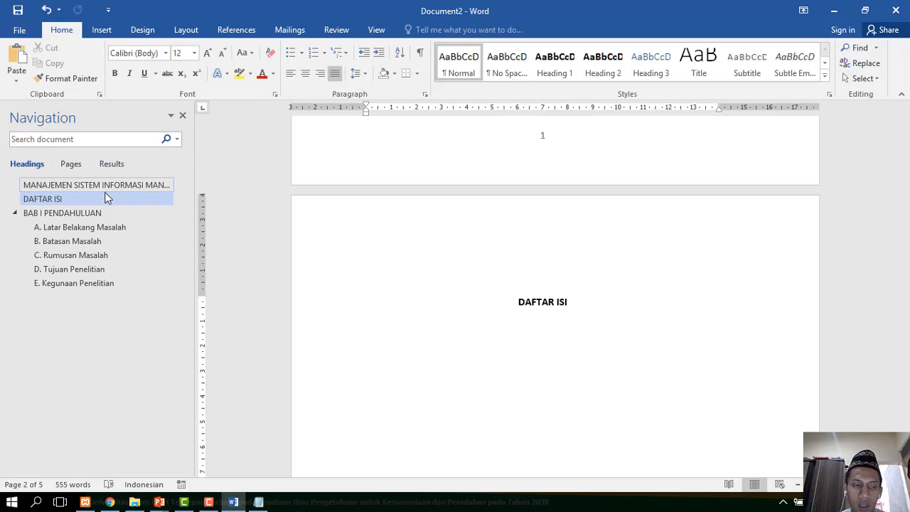
Use the heading navigation to visit sections A to E of "BAB I PENDAHULUAN" and return to "DAFTAR ISI".
left_click(102, 226)
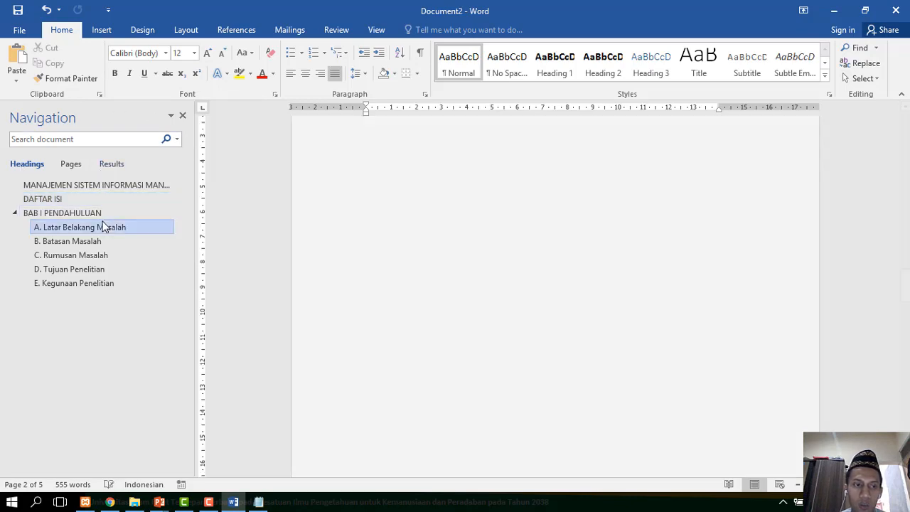
left_click(101, 241)
left_click(104, 255)
left_click(105, 268)
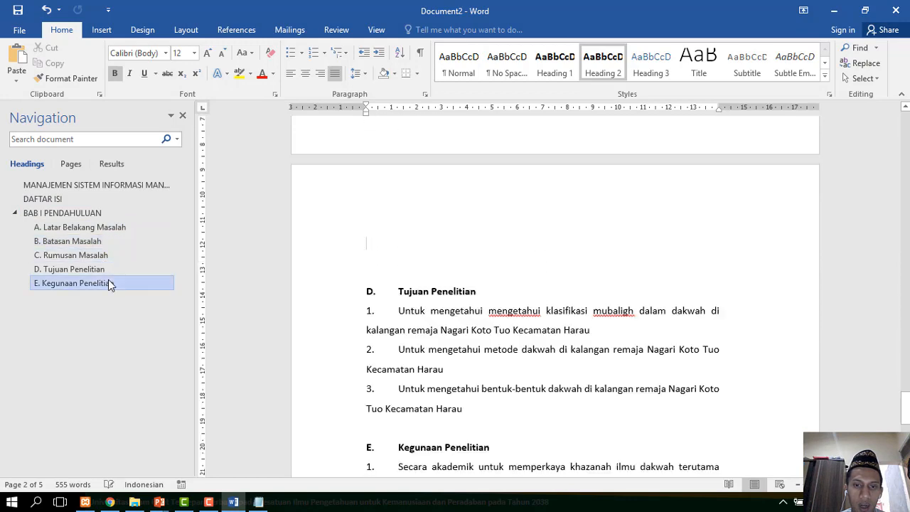
left_click(108, 282)
left_click(126, 264)
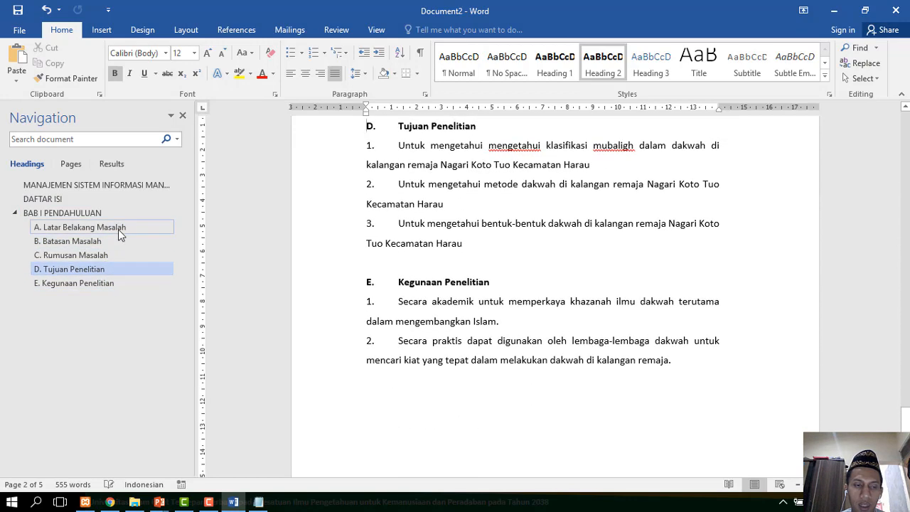
left_click(118, 227)
left_click(109, 200)
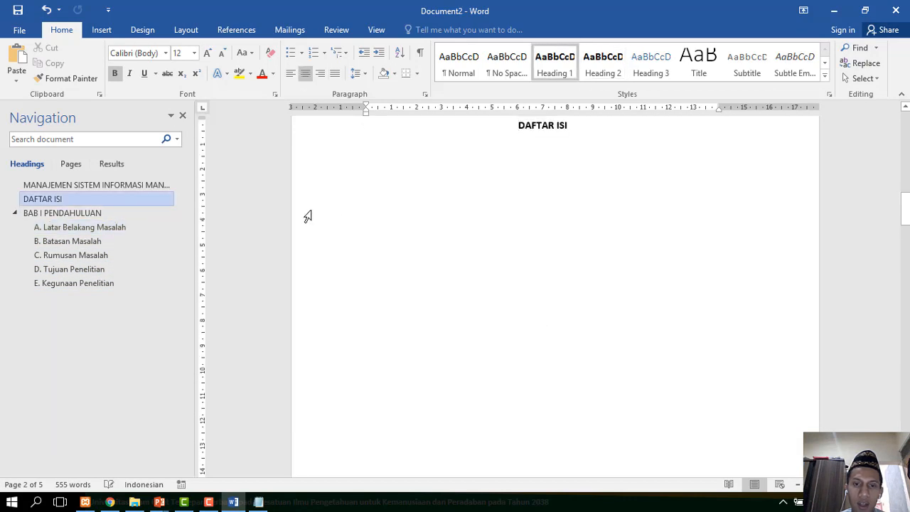
Insert a table of contents in the Automatic Table 1 format in the empty area below the "DAFTAR ISI" heading.
left_click(393, 184)
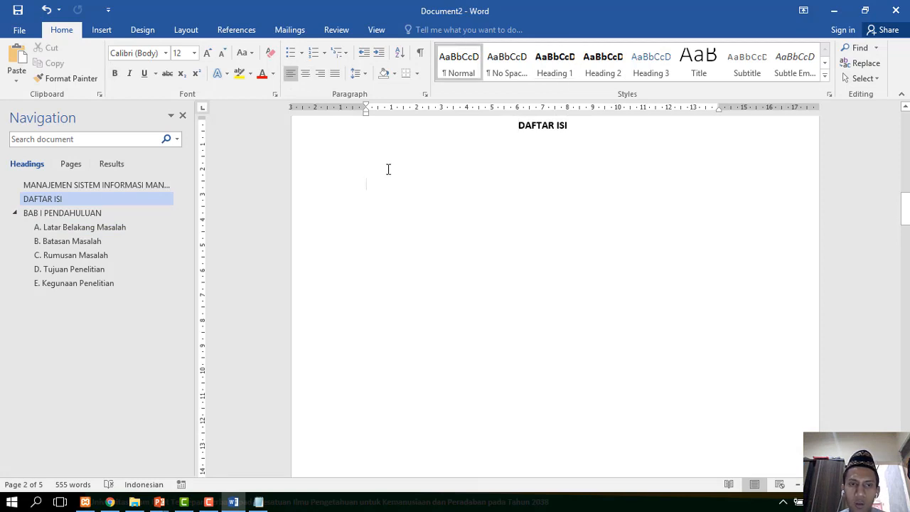
left_click(247, 33)
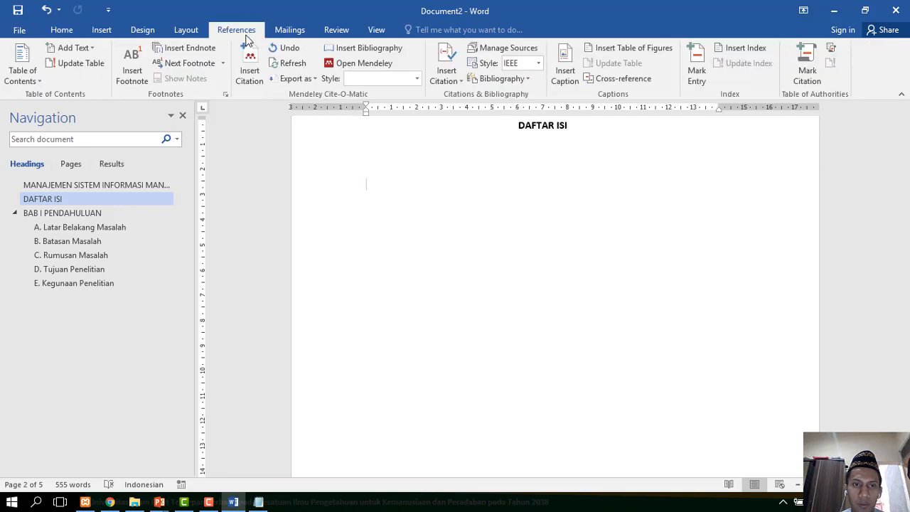
left_click(41, 82)
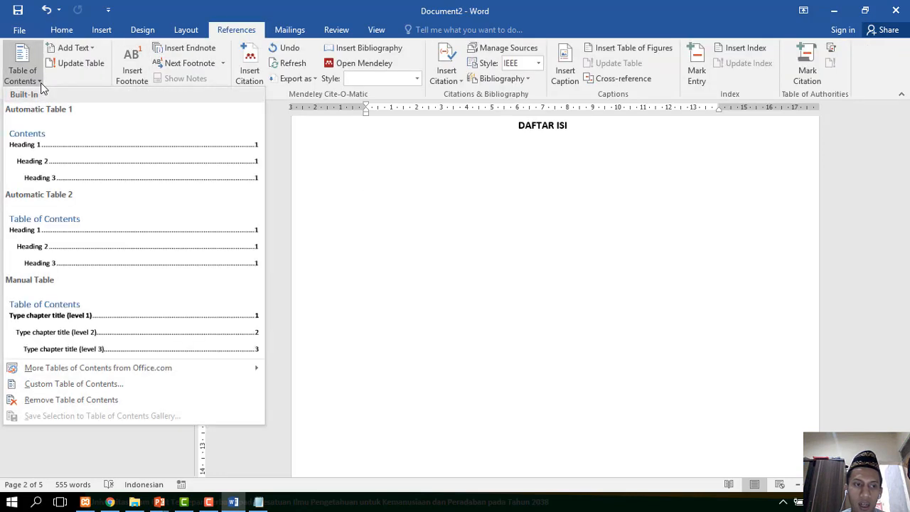
left_click(76, 150)
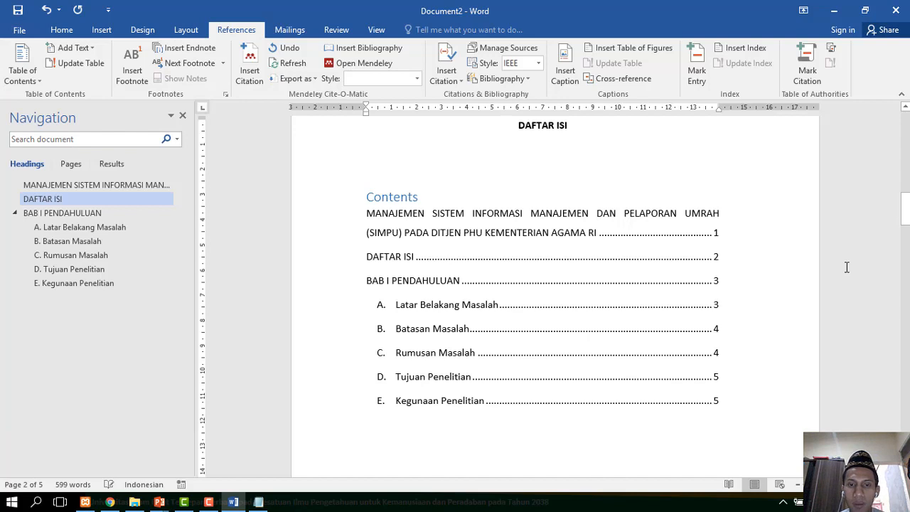
Delete the "Contents" title text from the table of contents, keeping its empty line above the entries.
left_click(423, 197)
key("BackSpace")
key("BackSpace")
key("BackSpace")
key("BackSpace")
key("BackSpace")
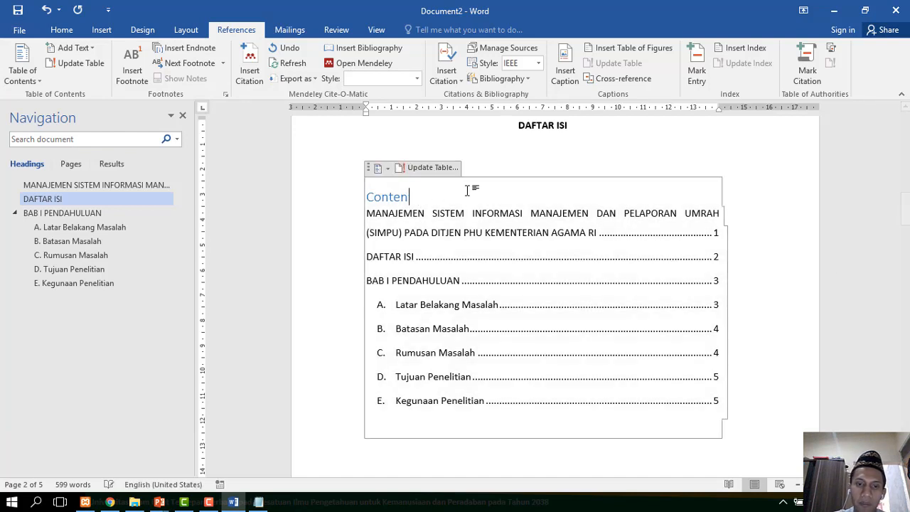
key("Delete")
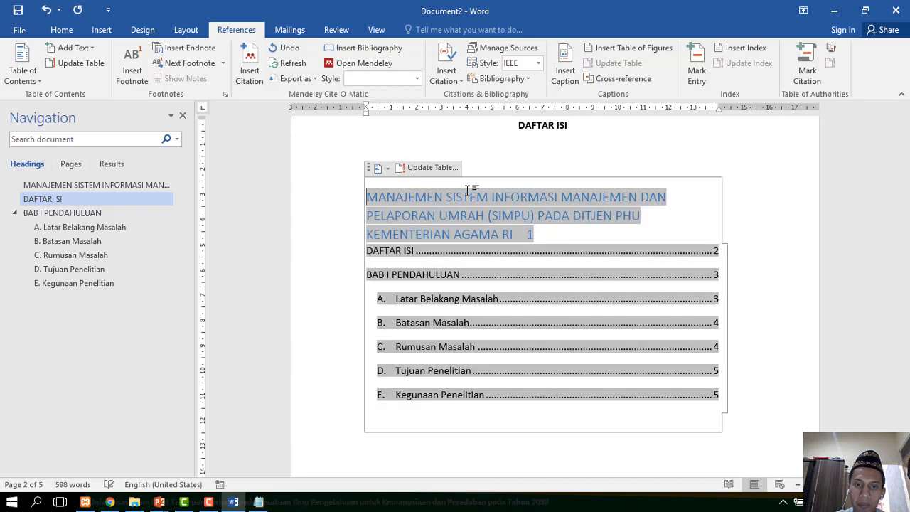
key("ctrl+z")
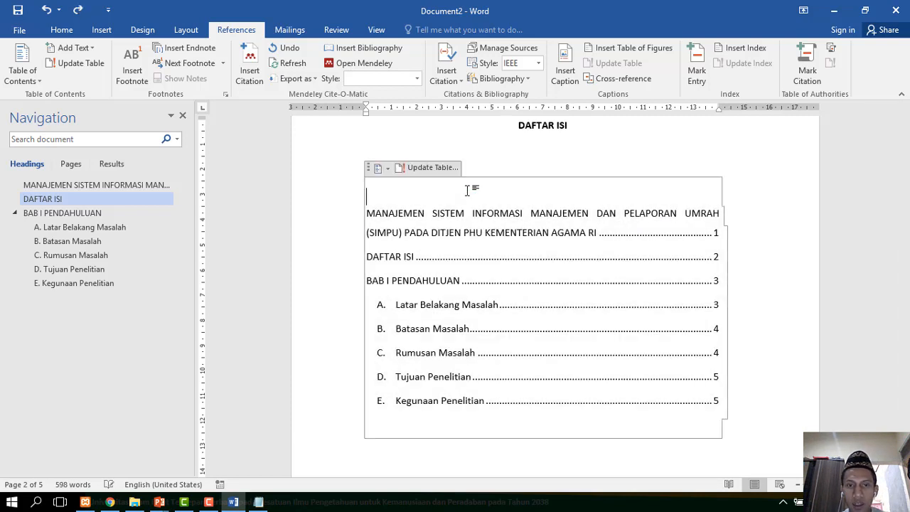
Apply the Normal style to the emptied title line of the table of contents and look over the entries.
left_click(63, 30)
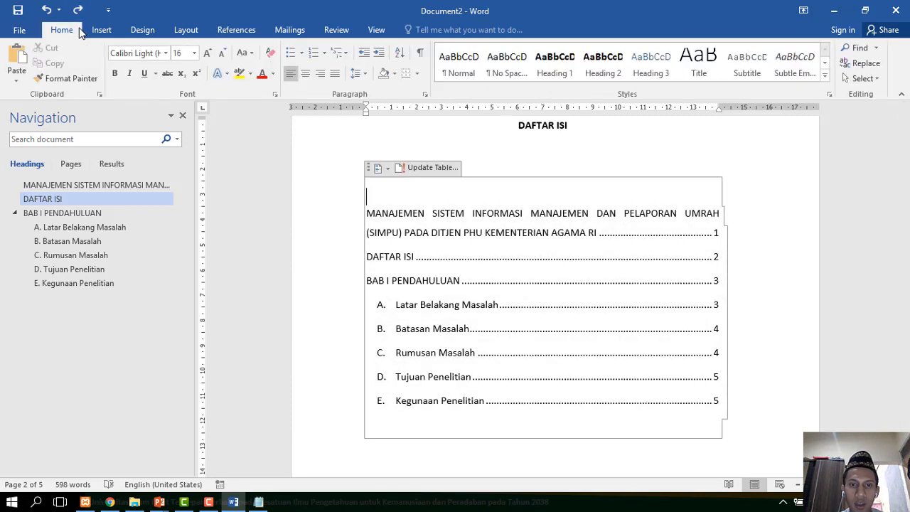
left_click(459, 64)
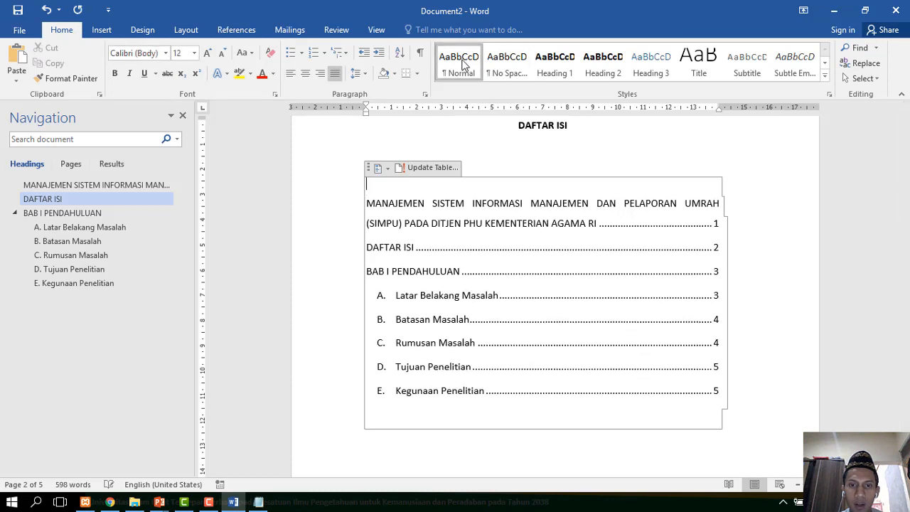
left_click(774, 388)
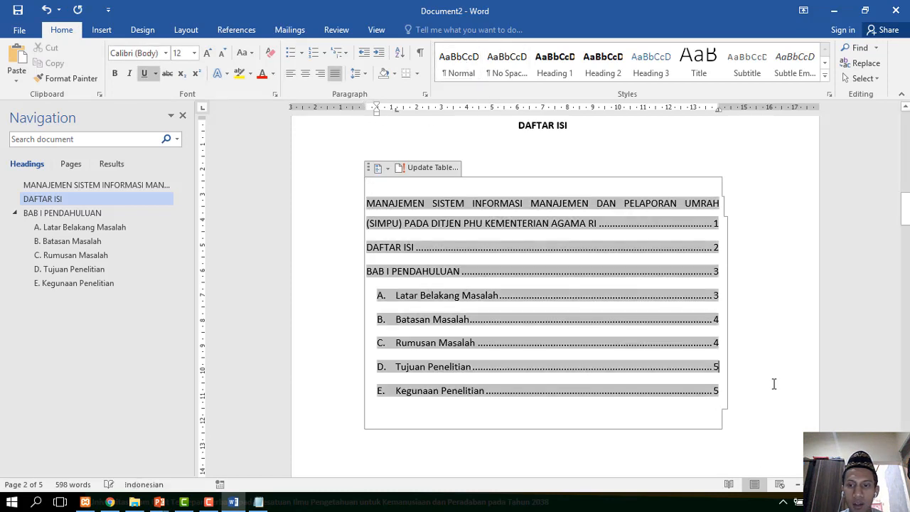
left_click(717, 432)
scroll(717, 433, "up", 1)
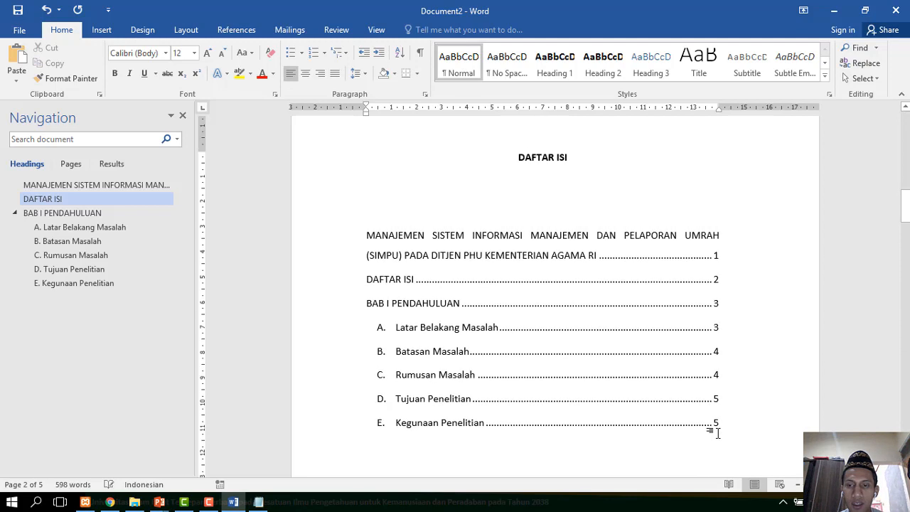
scroll(717, 433, "up", 1)
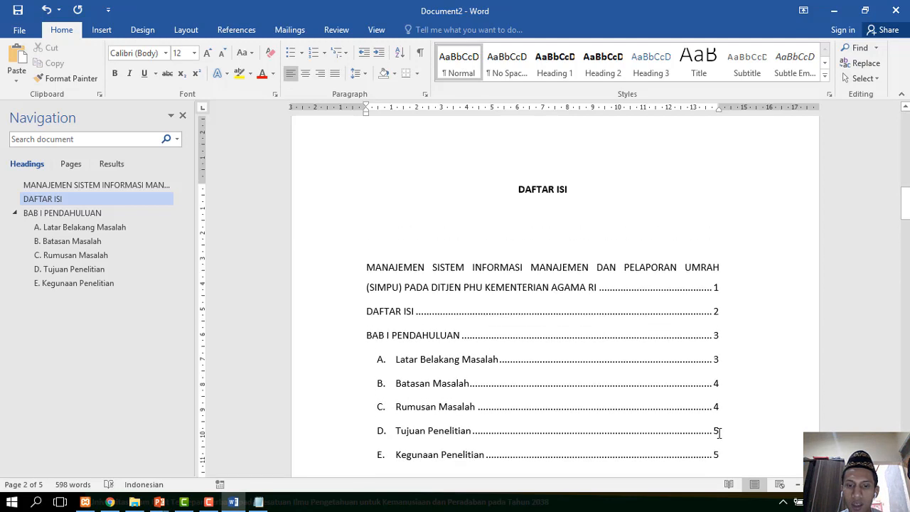
scroll(717, 432, "down", 3)
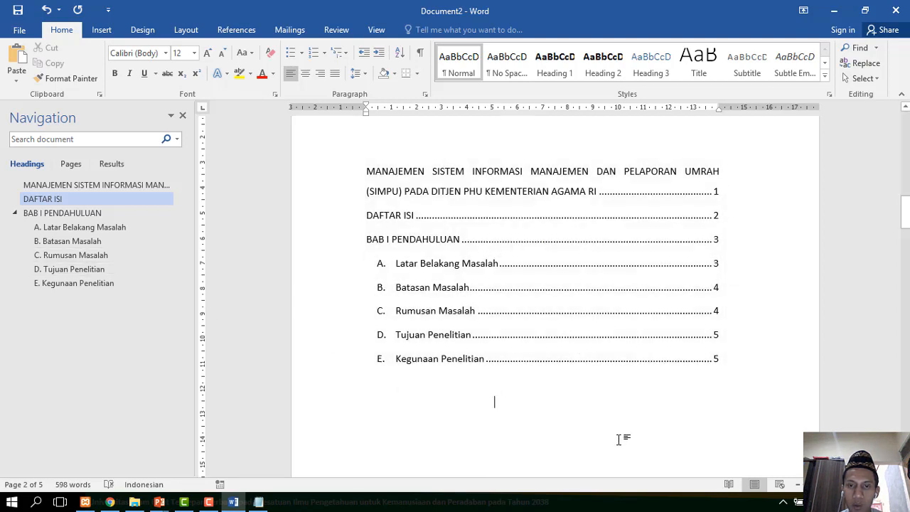
Remove one blank line between the "DAFTAR ISI" heading and the table of contents.
scroll(622, 436, "up", 4)
left_click(556, 251)
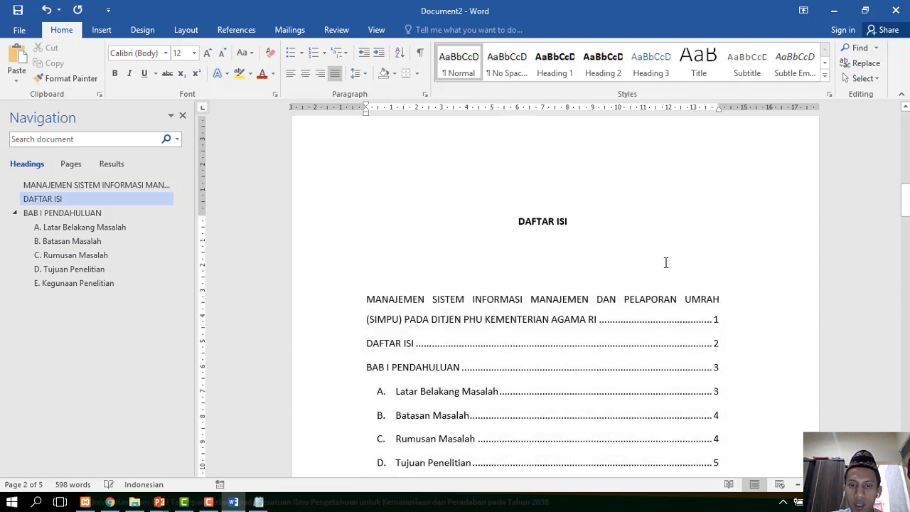
key("Delete")
left_click(734, 315)
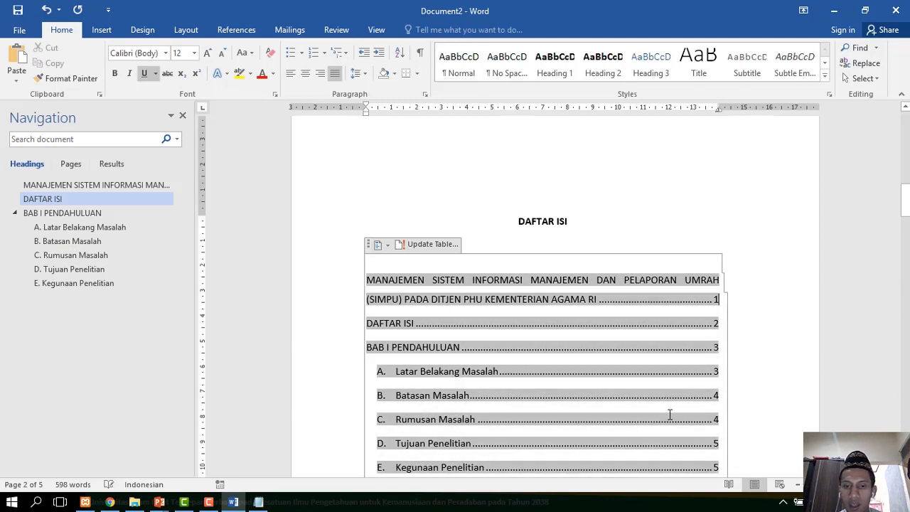
Copy the three numbered items under "D. Tujuan Penelitian" and paste three more sets of them below the originals.
scroll(670, 414, "down", 4)
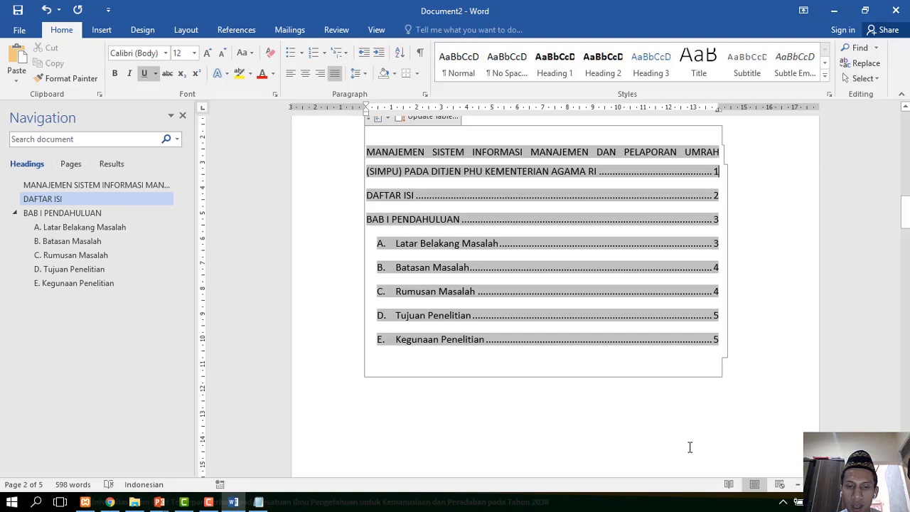
scroll(689, 446, "down", 10)
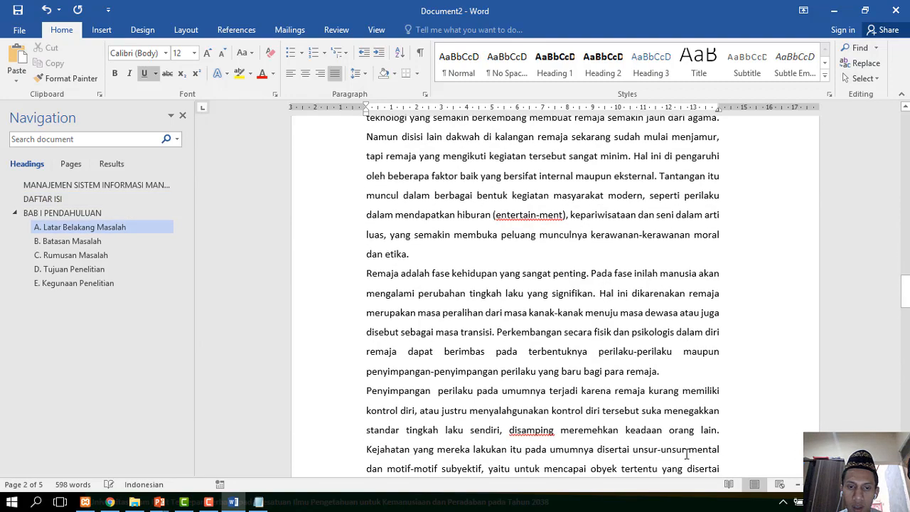
scroll(685, 452, "down", 9)
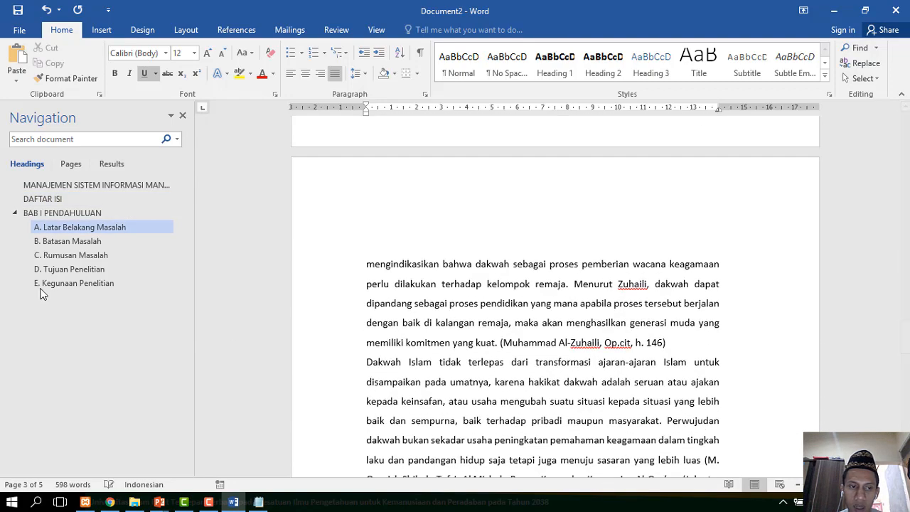
left_click(61, 270)
scroll(521, 285, "up", 1)
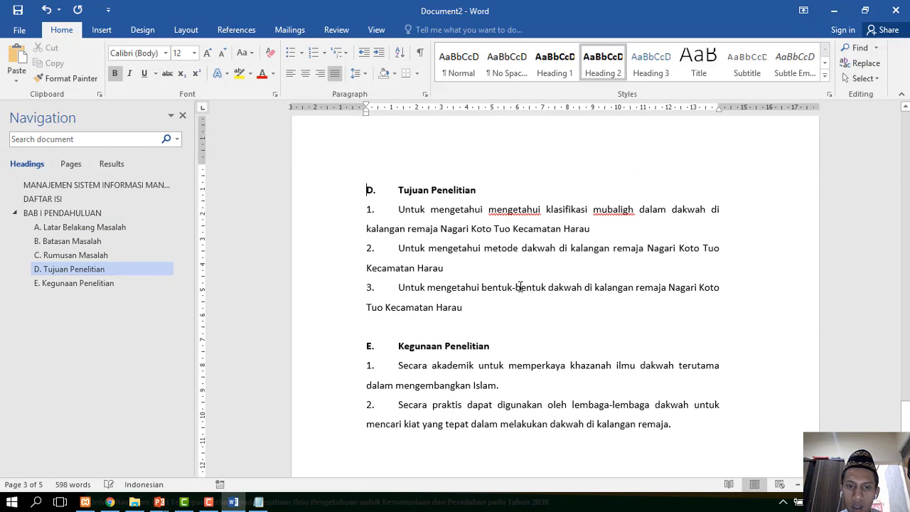
left_click_drag(425, 281, 368, 209)
key("ctrl+c")
left_click(503, 321)
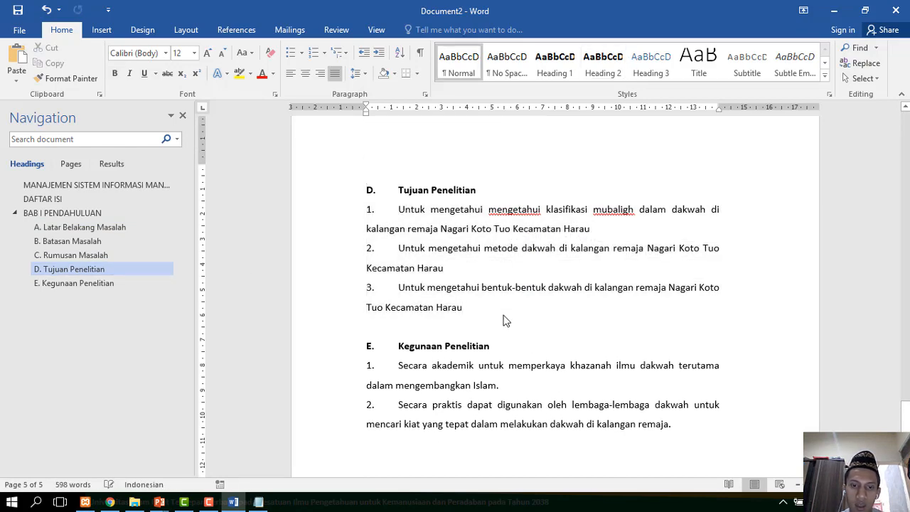
key("ctrl+v")
key("Return")
key("ctrl+v")
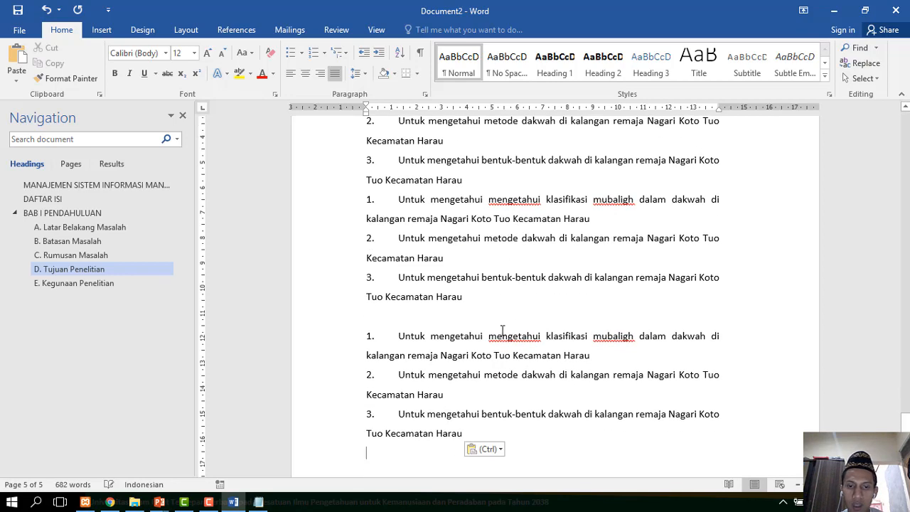
scroll(502, 331, "down", 3)
type("1.\tUntuk mengetahui mengetahui klasifikasi mubaligh dalam dakwah di kalangan remaja Nagari Koto Tuo Kecamatan Harau 2.\tUntuk mengetahui metode dakwah di kalangan remaja Nagari Koto Tuo Kecamatan Harau 3.\tUntuk mengetahui bentuk-bentuk dakwah di kalangan remaja Nagari Koto Tuo Kecamatan Harau")
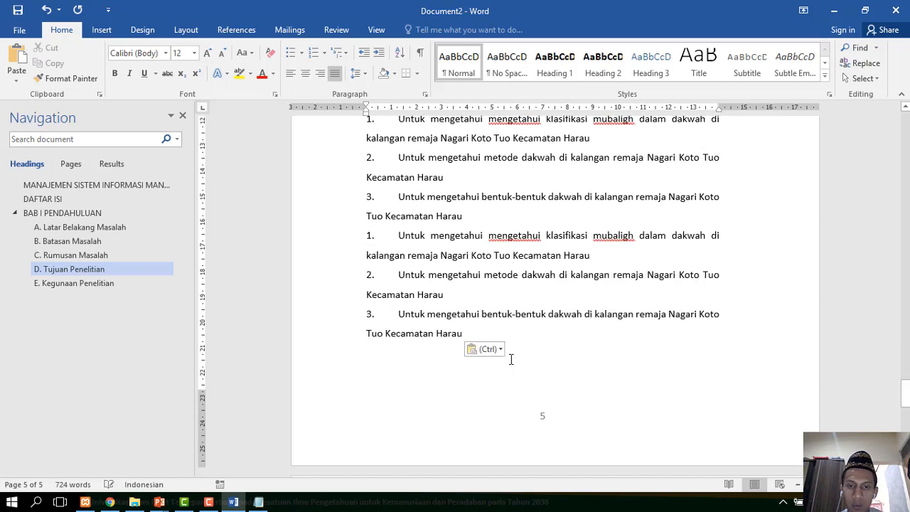
scroll(510, 359, "down", 4)
key("ctrl+s")
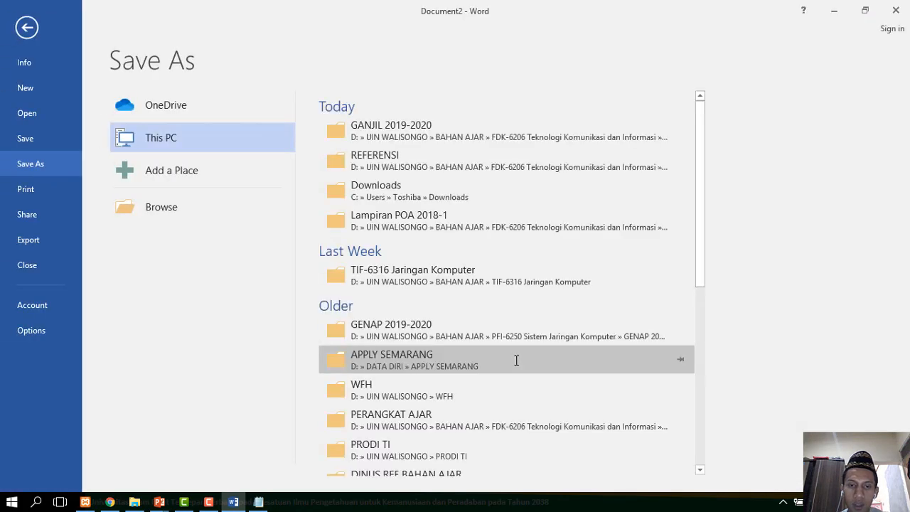
left_click(21, 27)
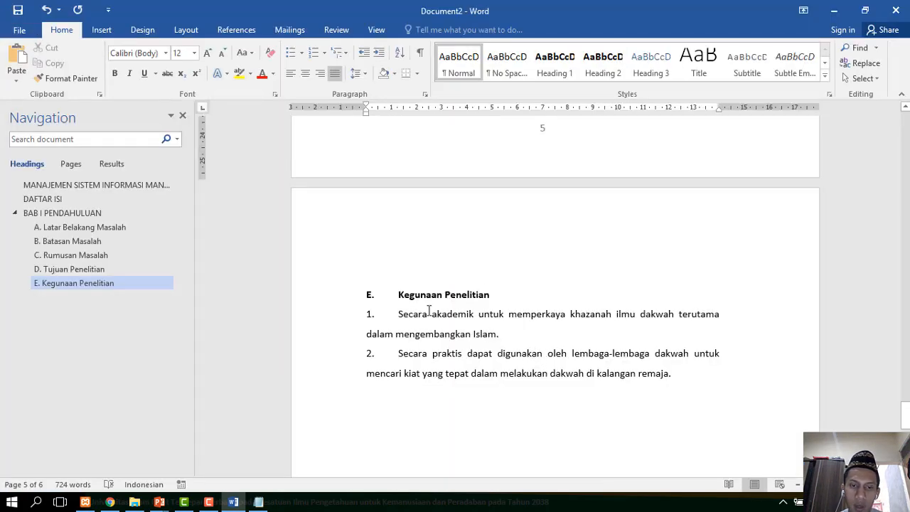
Examine how the pages break between "D. Tujuan Penelitian" and "E. Kegunaan Penelitian" and return to the "DAFTAR ISI" heading.
scroll(453, 382, "down", 6)
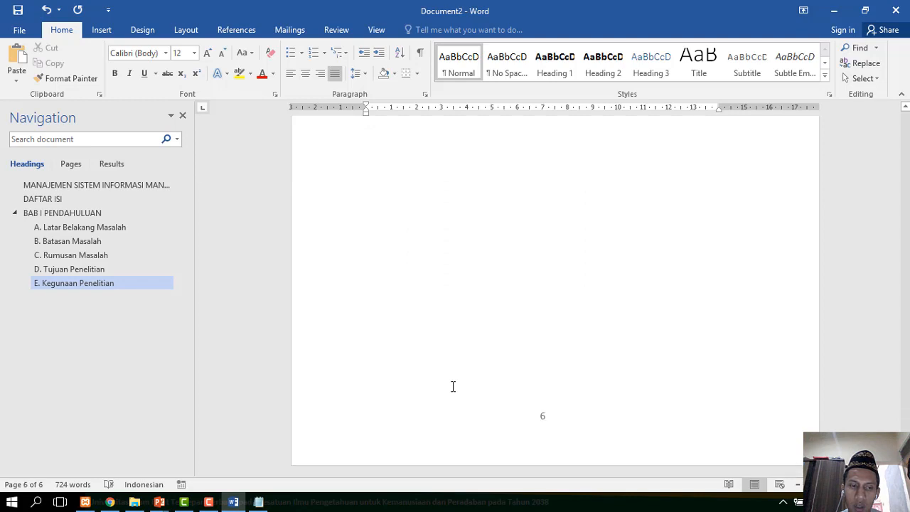
scroll(453, 383, "up", 1)
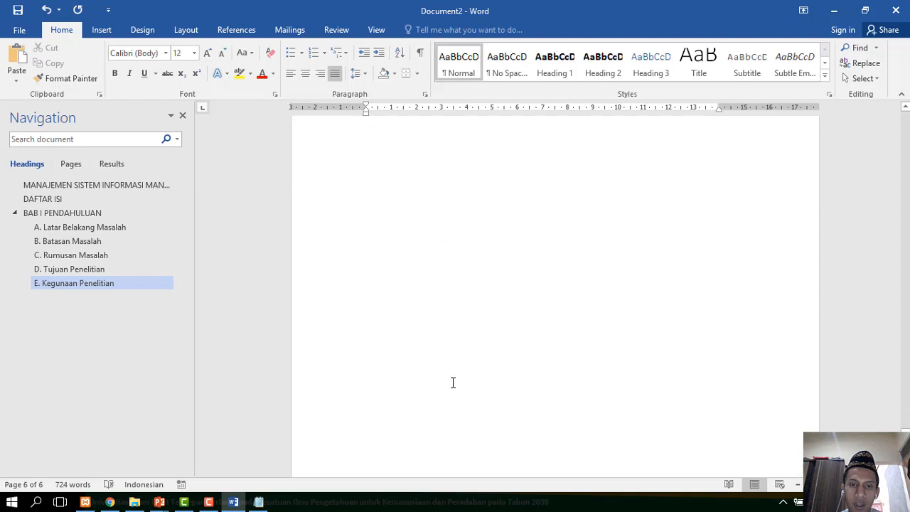
scroll(441, 370, "up", 2)
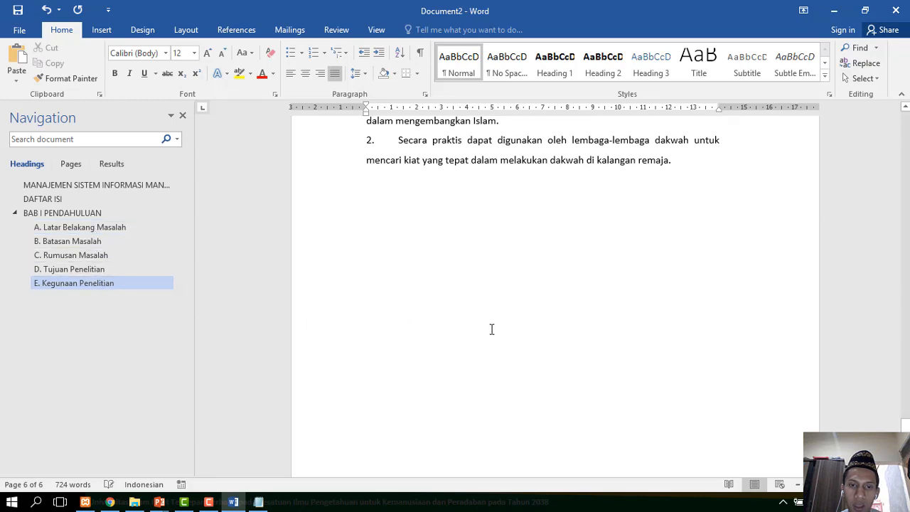
scroll(491, 326, "up", 3)
scroll(570, 436, "up", 5)
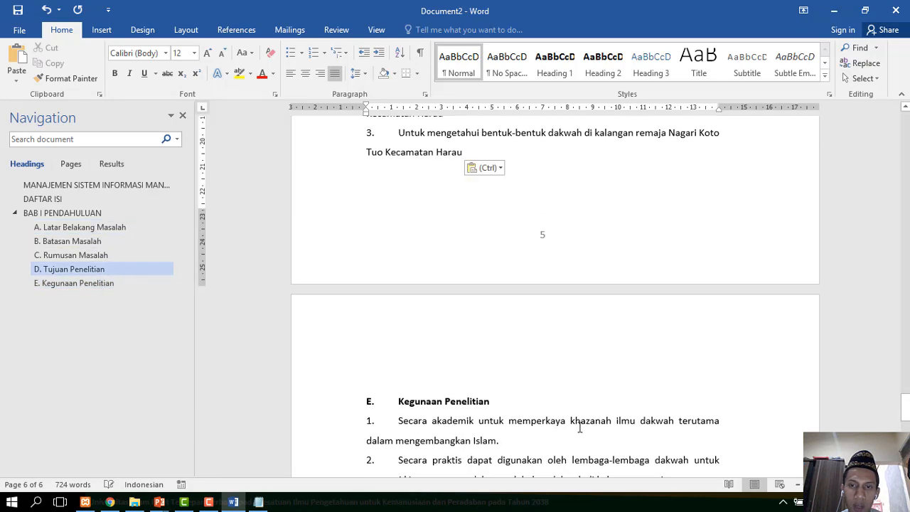
key("ctrl+v")
key("ctrl+v")
key("ctrl+v")
key("ctrl+v")
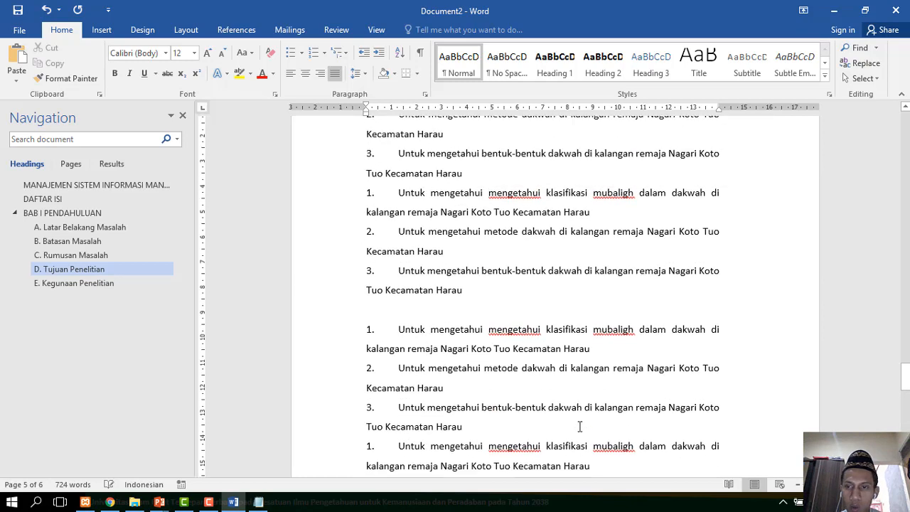
scroll(579, 426, "up", 3)
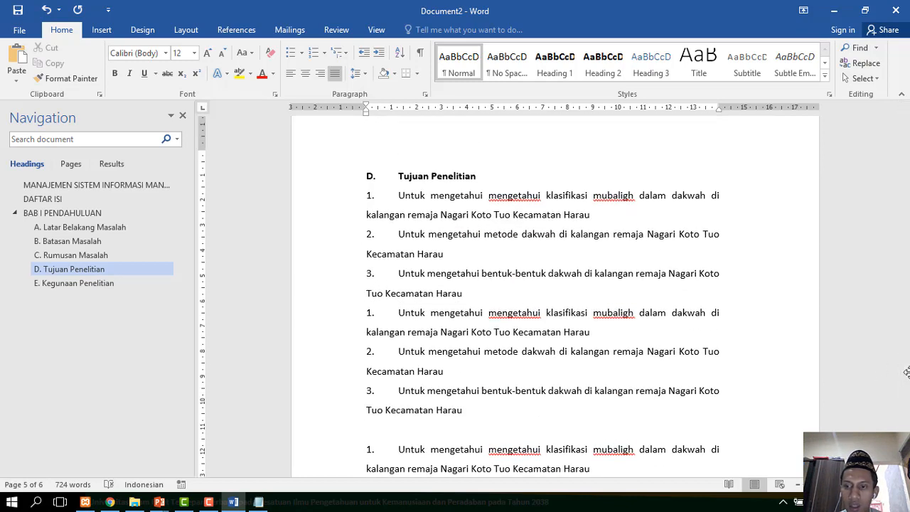
left_click(69, 193)
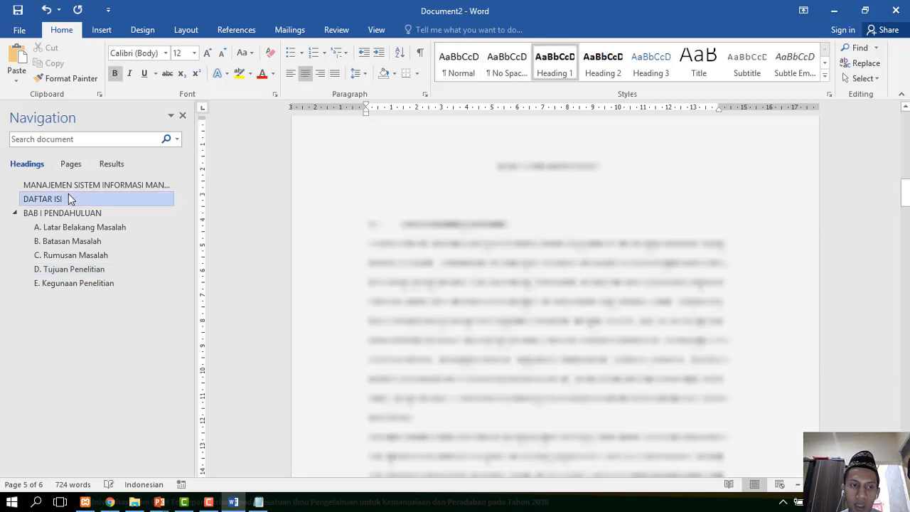
Update the entire table of contents under the "DAFTAR ISI" heading, including its entries and page numbers.
left_click(715, 203)
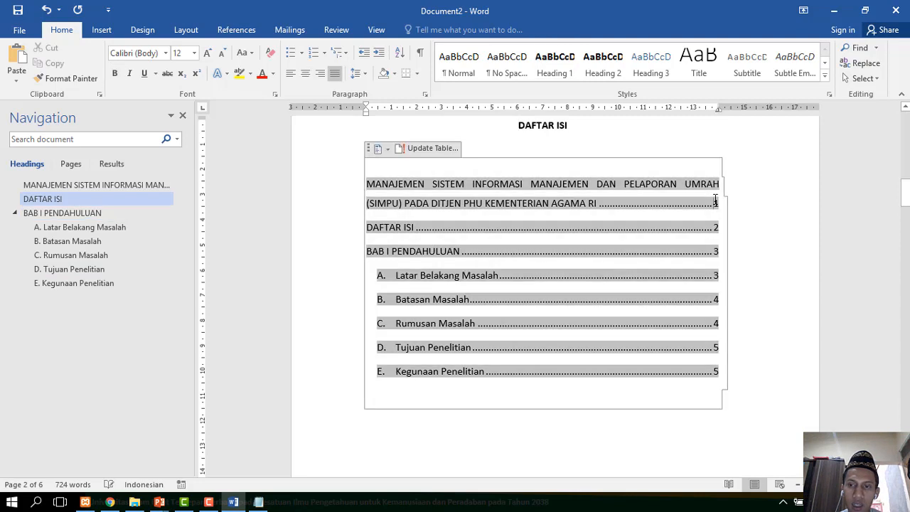
left_click(452, 150)
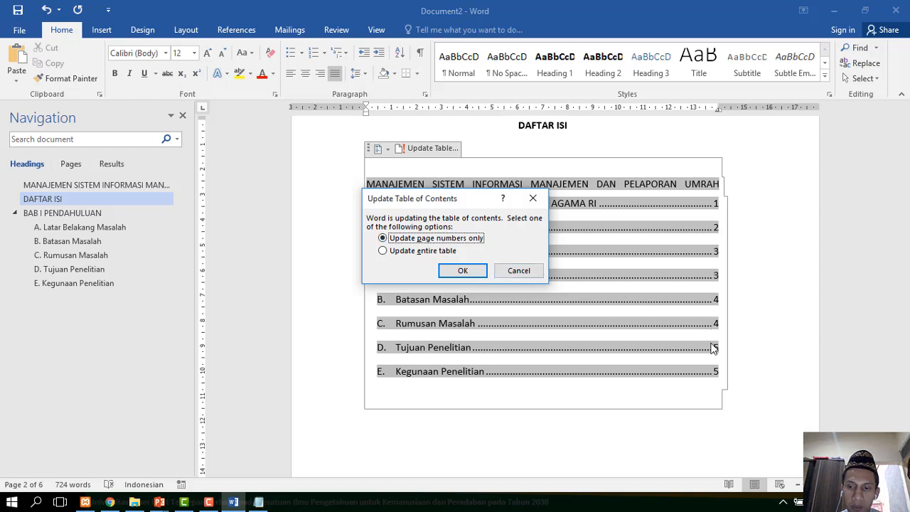
left_click(420, 250)
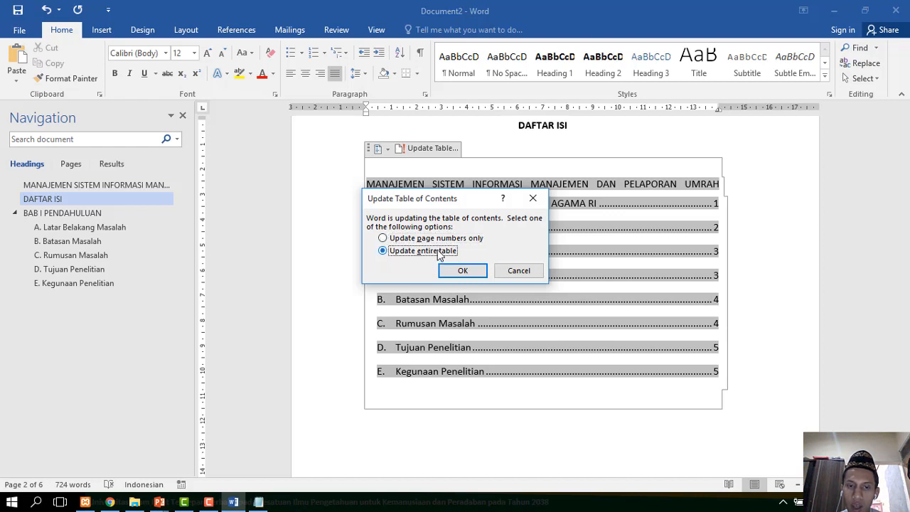
left_click(459, 272)
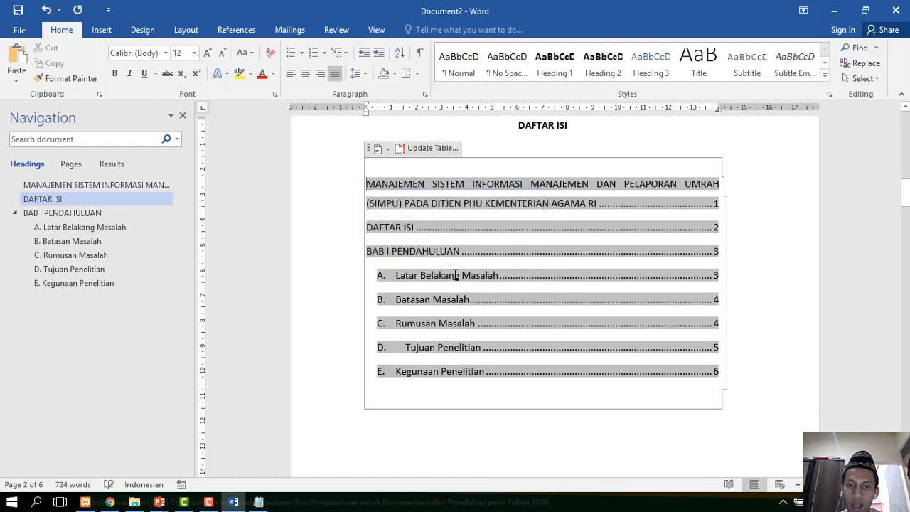
left_click(495, 410)
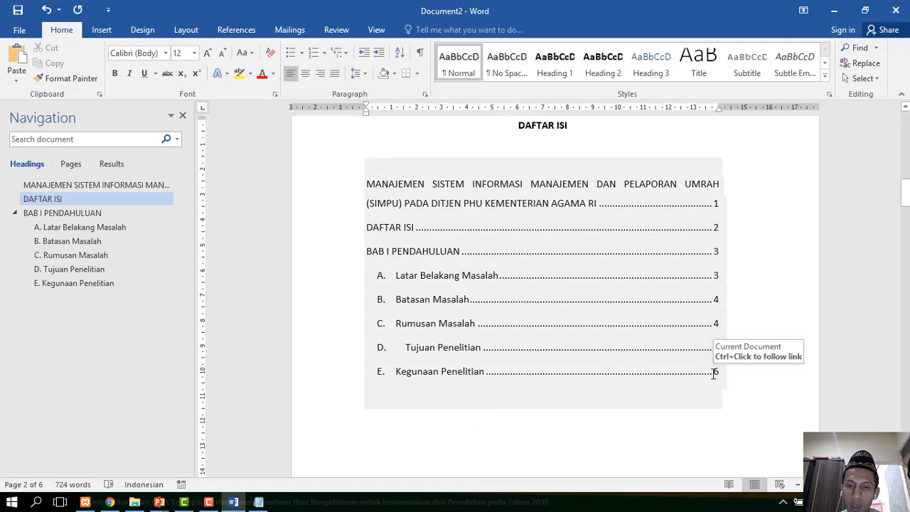
Look over the entries and page numbers of the updated table of contents and the page number on the preceding page.
left_click(405, 347)
left_click(751, 364)
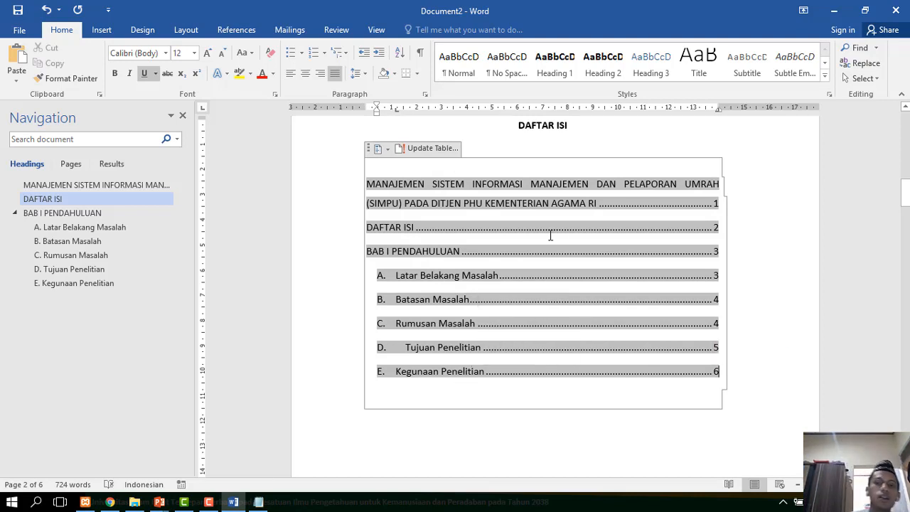
scroll(684, 309, "down", 1)
scroll(684, 308, "down", 1)
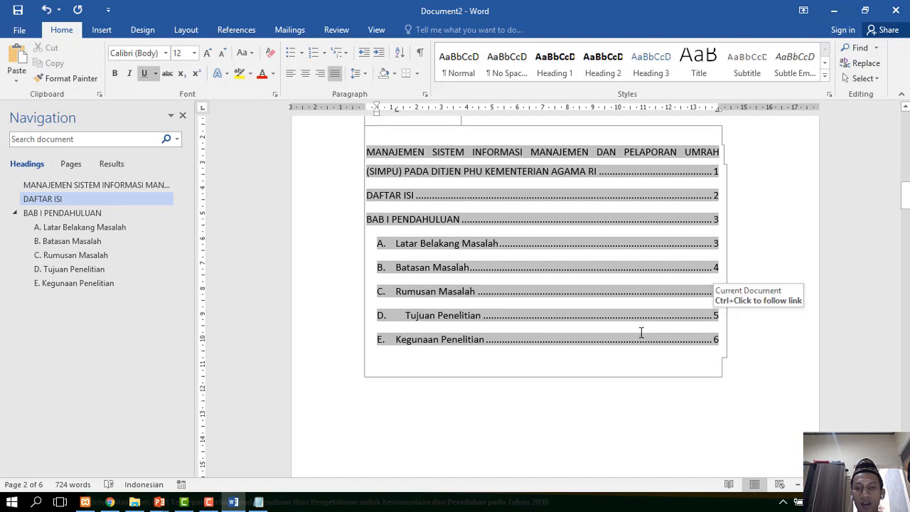
scroll(641, 332, "up", 3)
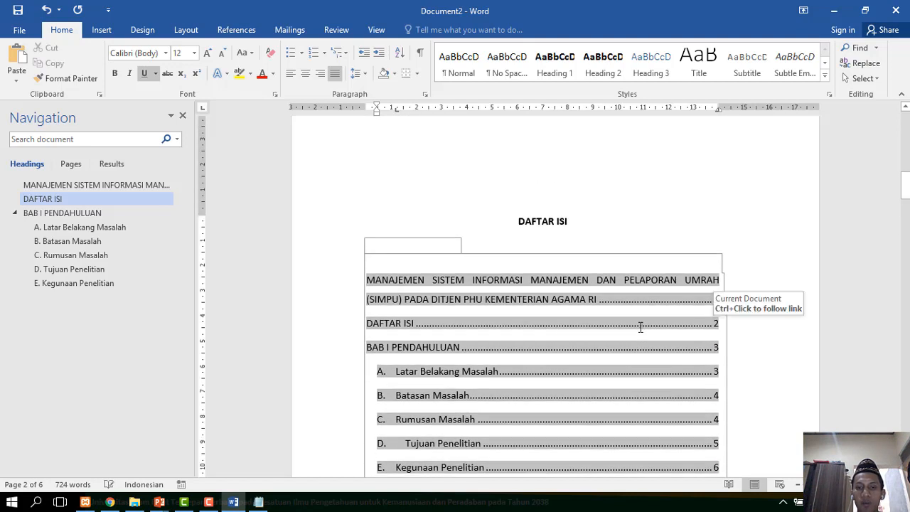
scroll(640, 327, "up", 6)
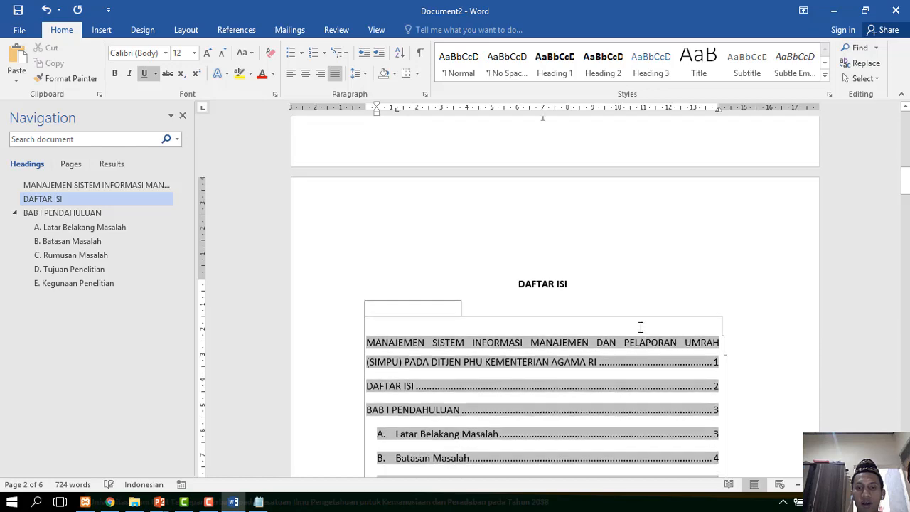
scroll(707, 373, "up", 2)
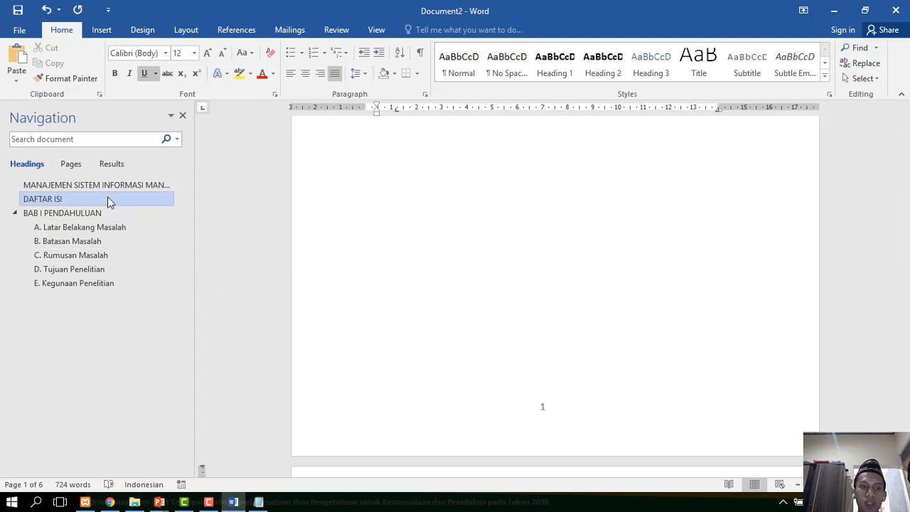
Check the heading navigation by jumping between the report title, "DAFTAR ISI" and subsections A to E of "BAB I PENDAHULUAN".
left_click(129, 184)
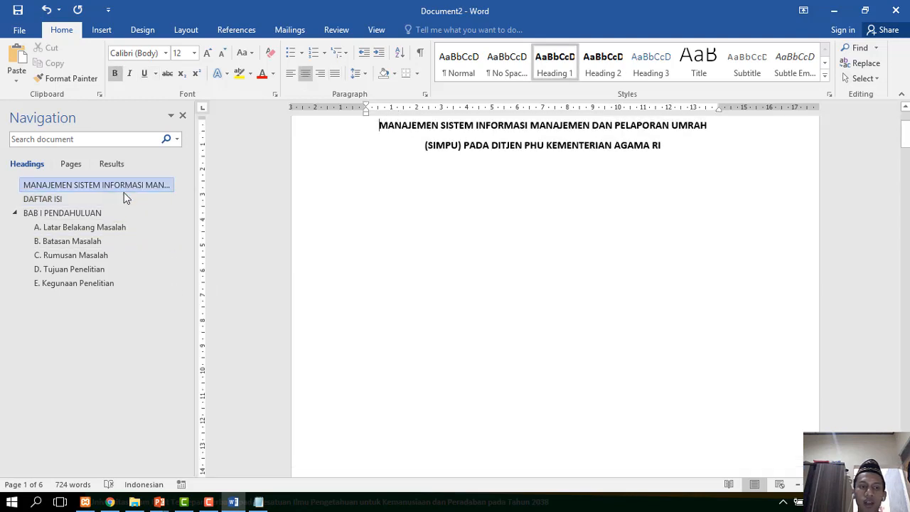
left_click(115, 227)
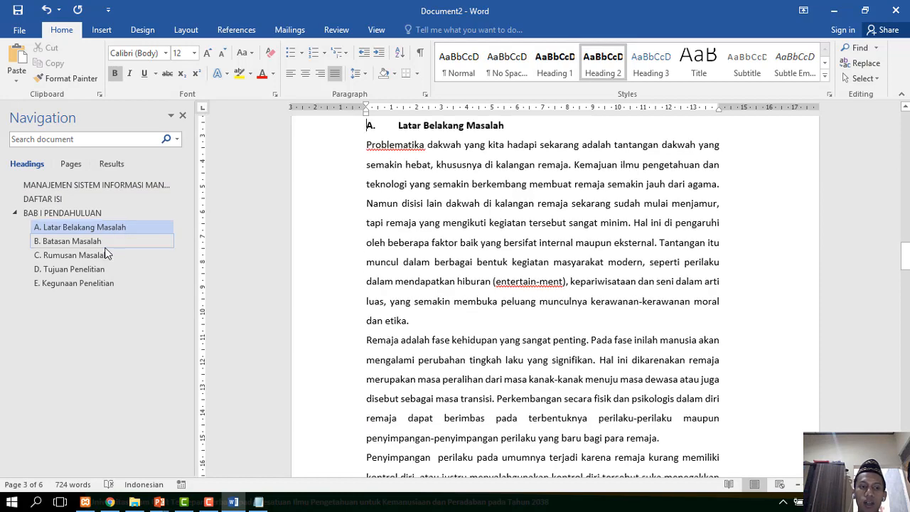
left_click(105, 256)
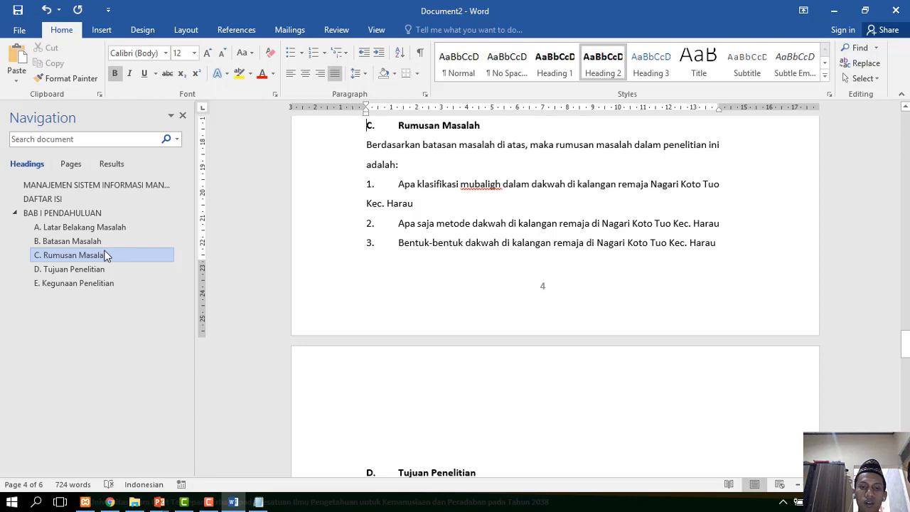
left_click(106, 283)
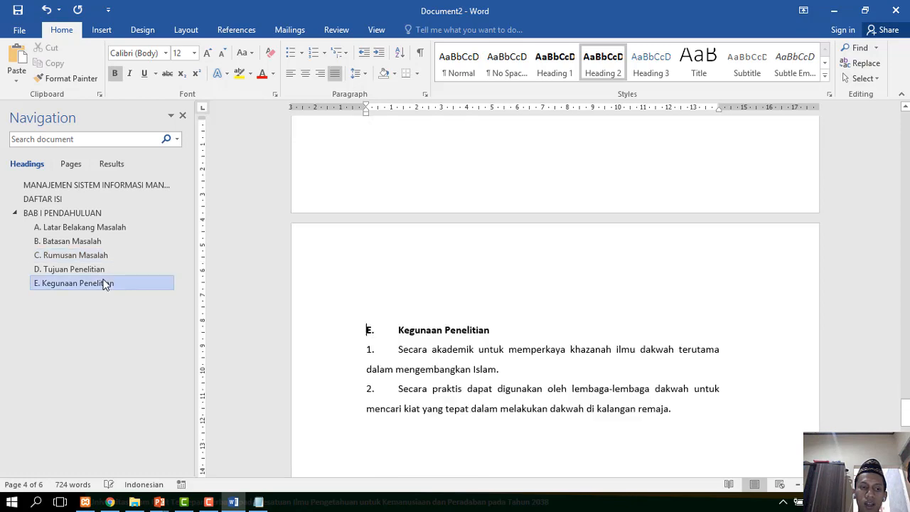
left_click(106, 269)
left_click(108, 246)
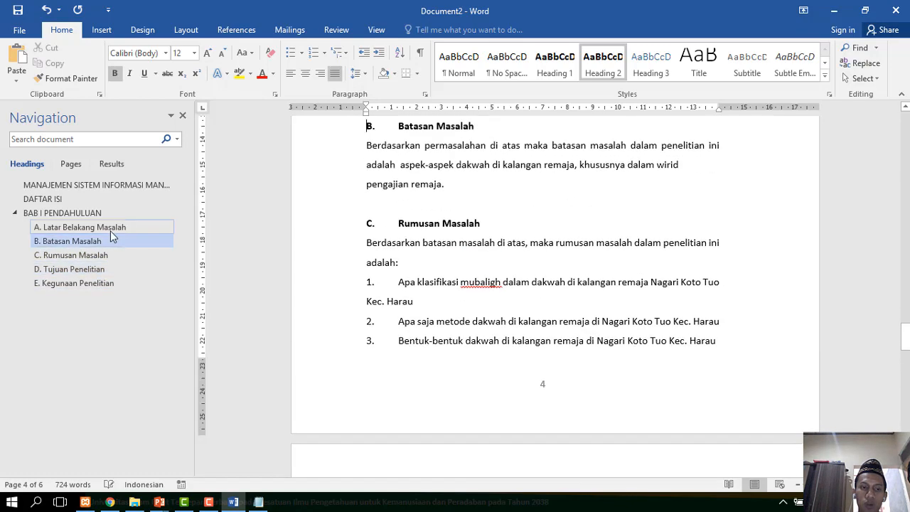
left_click(110, 230)
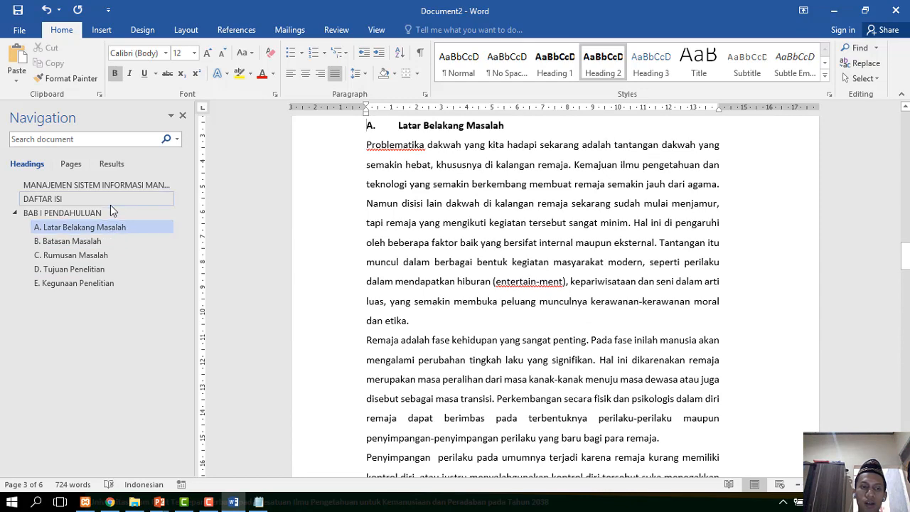
left_click(114, 199)
left_click(117, 189)
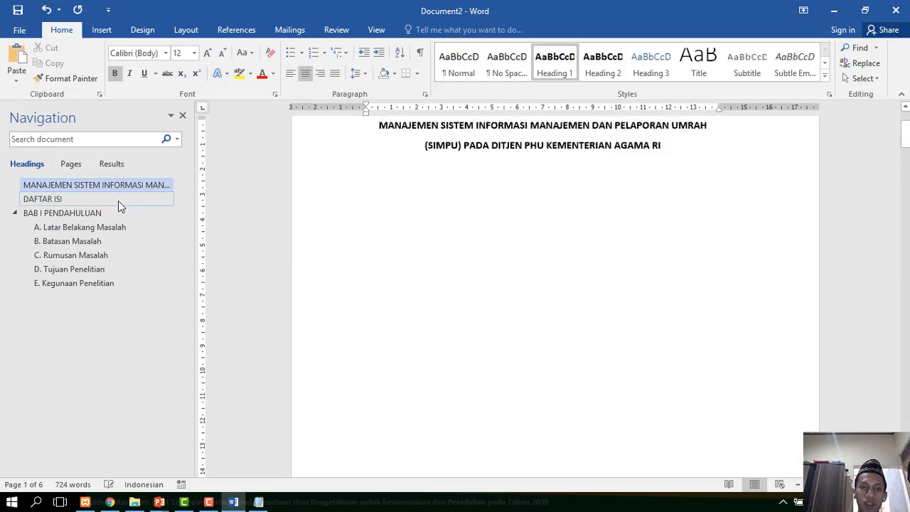
left_click(118, 201)
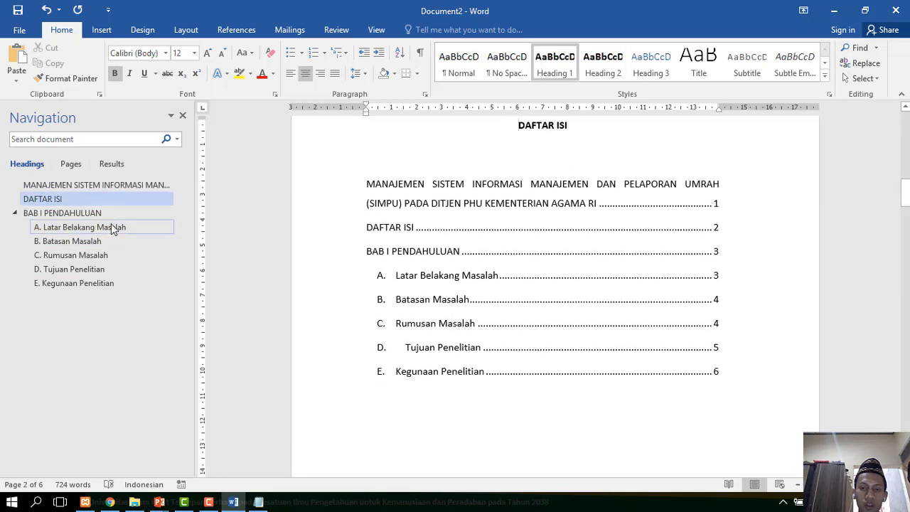
left_click(111, 225)
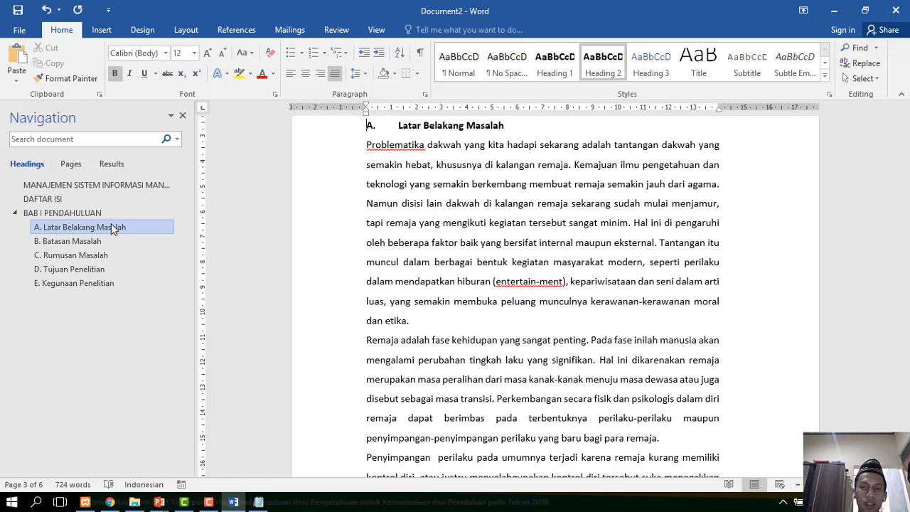
left_click(112, 254)
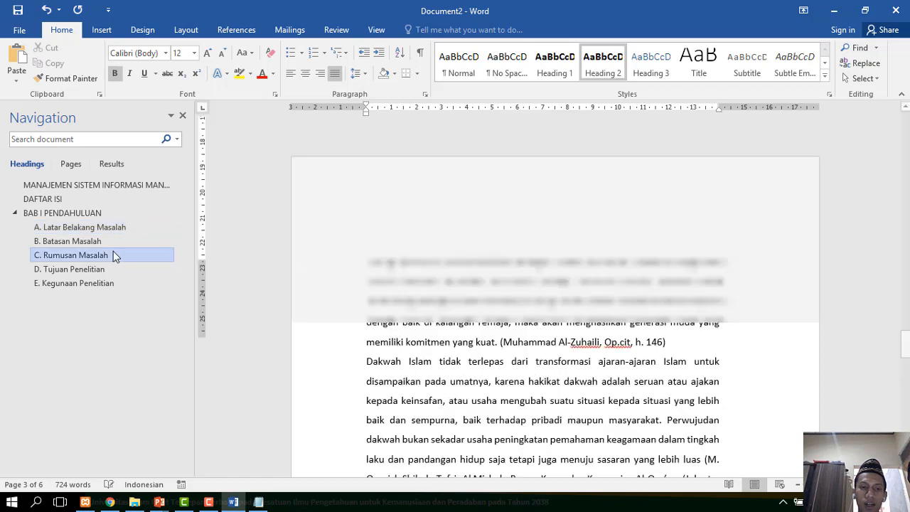
left_click(106, 271)
left_click(107, 283)
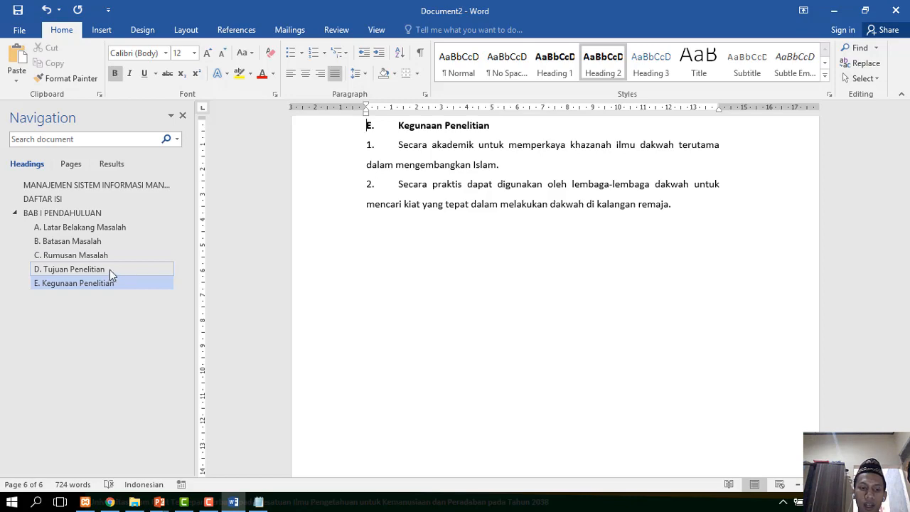
Switch to Notepad to view the plain source text in soal word.txt, and return to the formatted Word document.
left_click(259, 502)
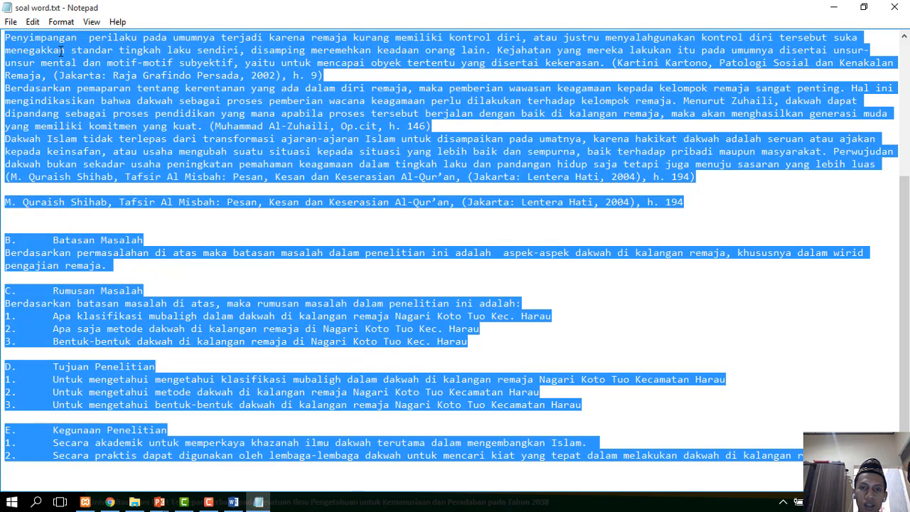
left_click(834, 7)
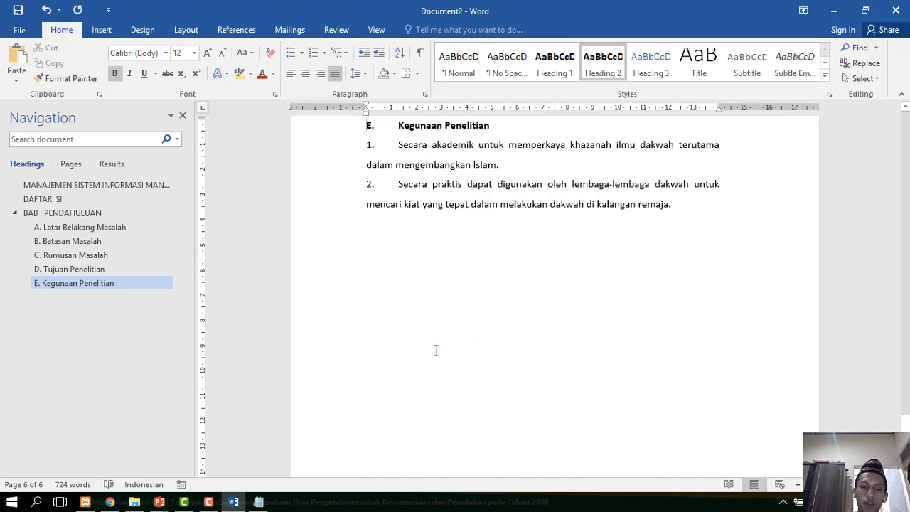
left_click(211, 502)
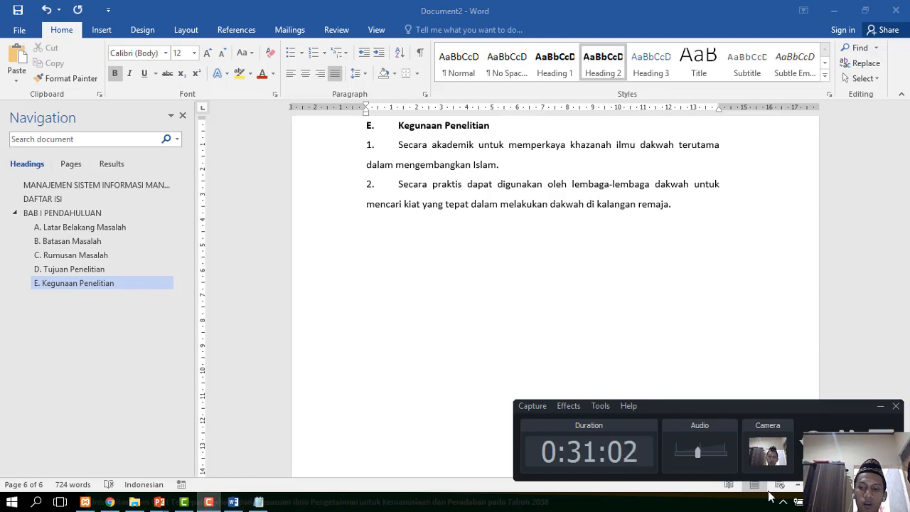